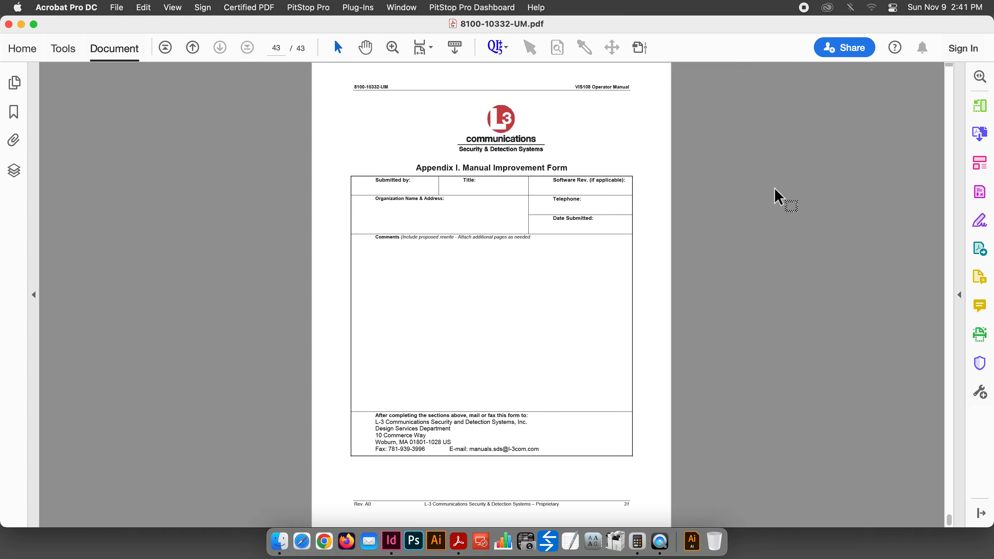
Step: Insert a blank page after page 43 of the manual, and save and close the PDF
{"action": "left_click", "coordinate": [980, 106]}
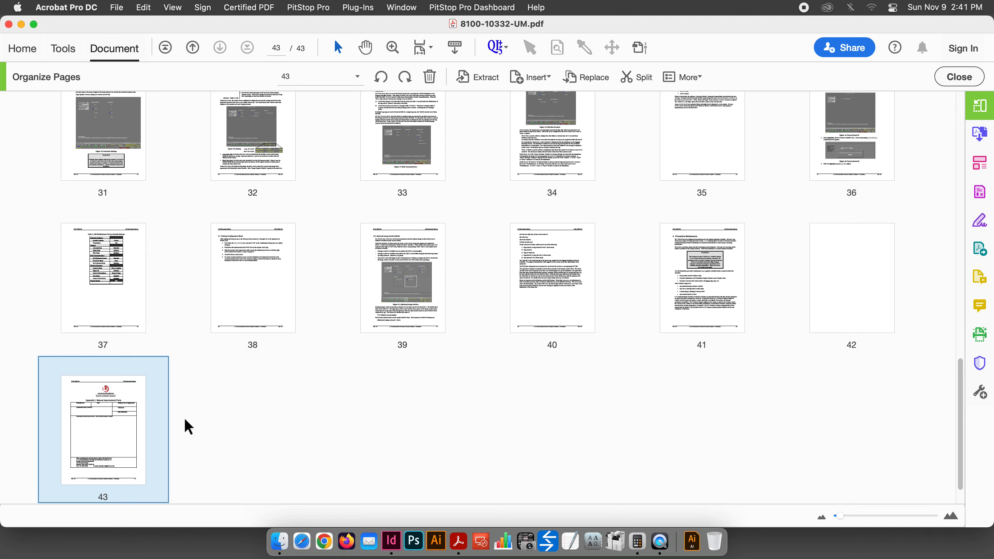
{"action": "mouse_move", "coordinate": [173, 418]}
{"action": "left_click", "coordinate": [176, 418]}
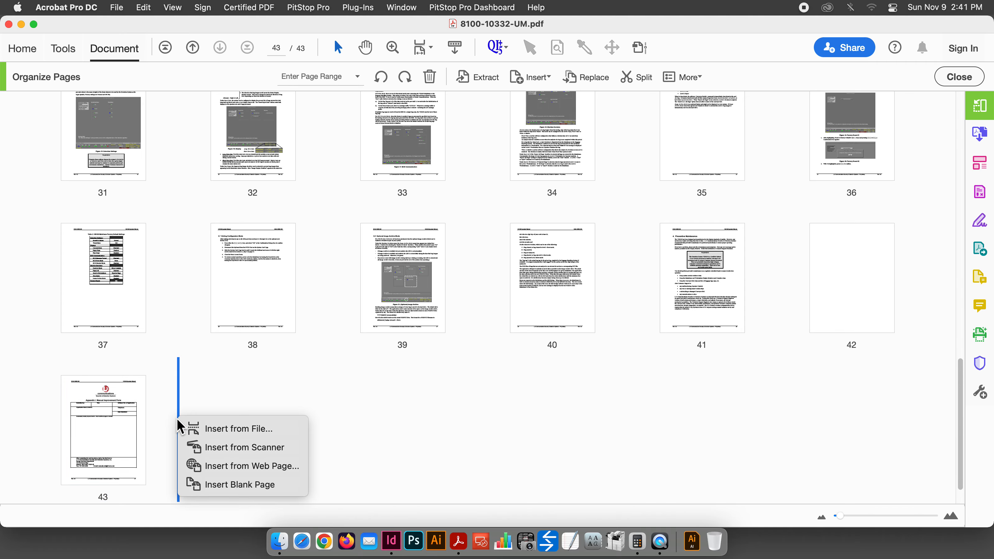
{"action": "left_click", "coordinate": [245, 484]}
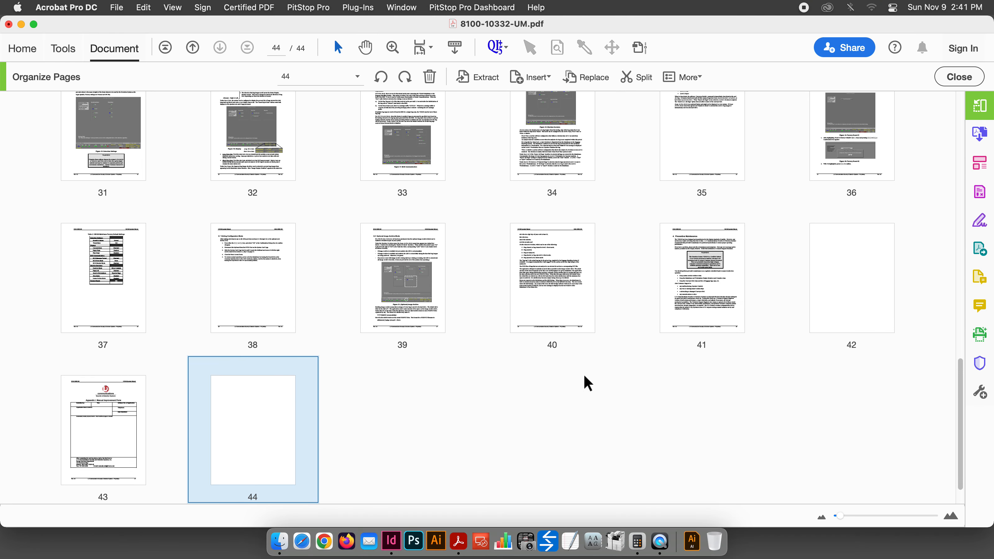
{"action": "left_click", "coordinate": [972, 83]}
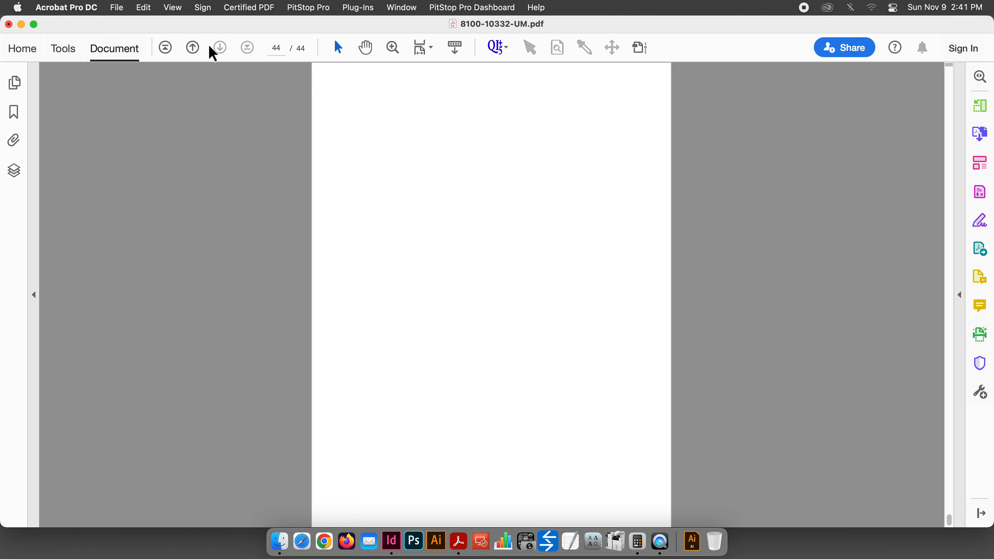
{"action": "left_click", "coordinate": [8, 24]}
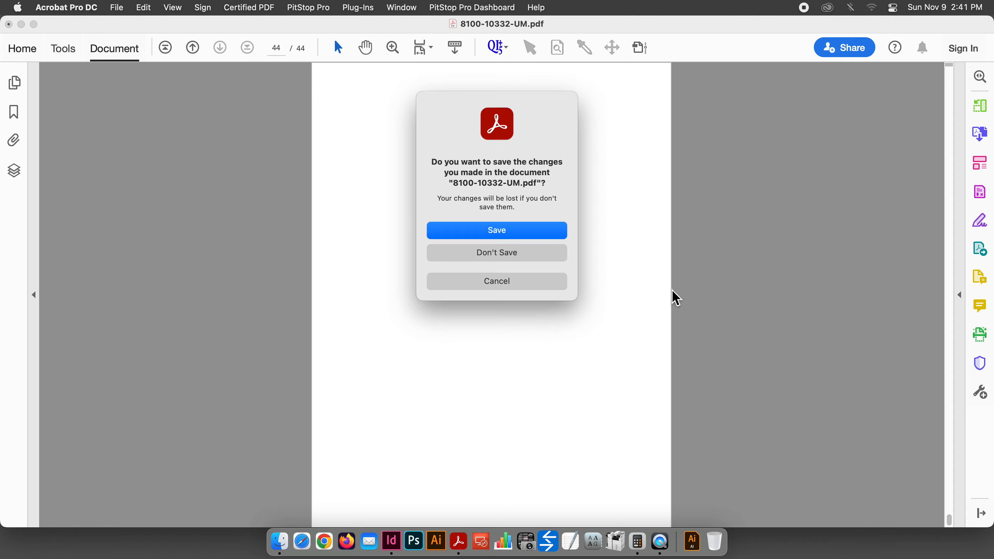
{"action": "left_click", "coordinate": [494, 230]}
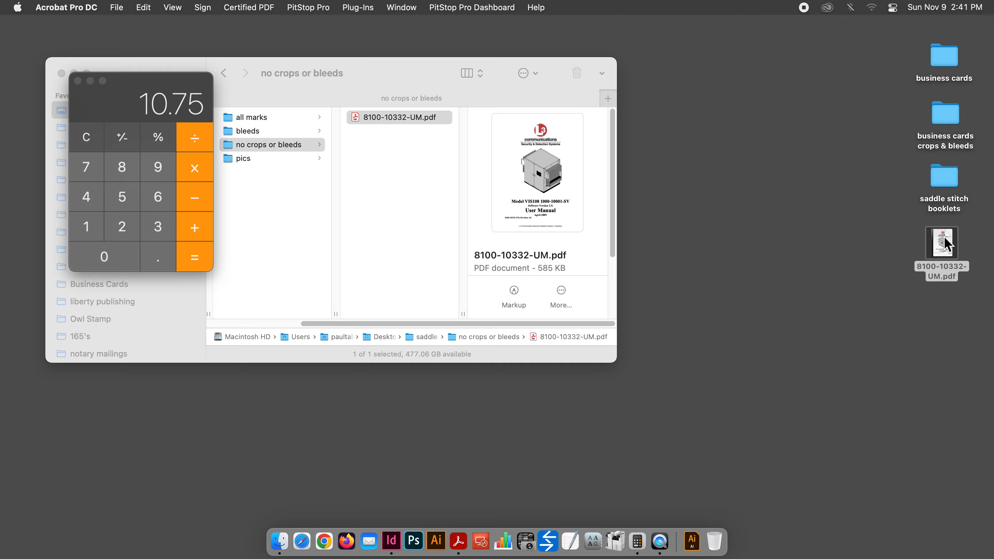
Step: Close the empty Acrobat home window and reopen 8100-10332-UM.pdf from the desktop
{"action": "left_click", "coordinate": [661, 466]}
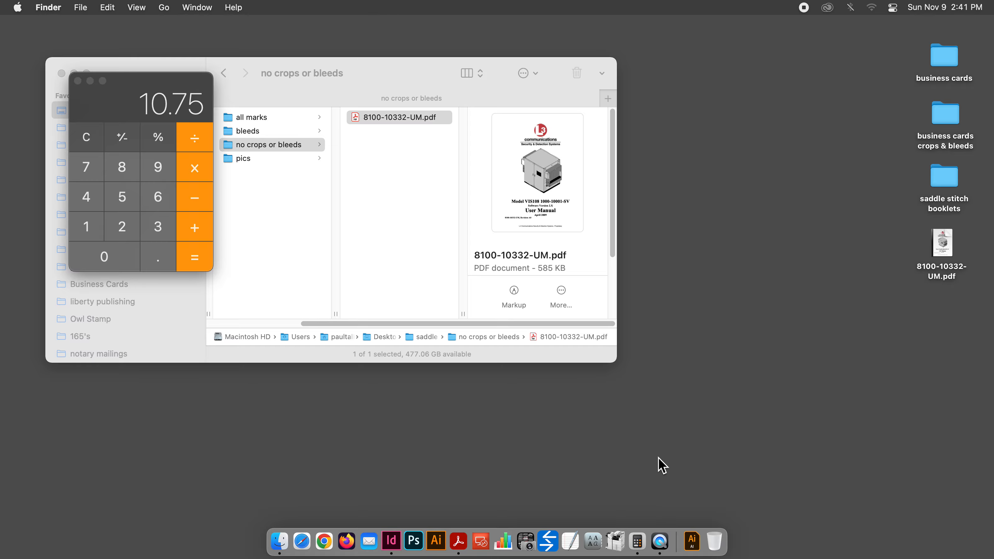
{"action": "left_click", "coordinate": [465, 544]}
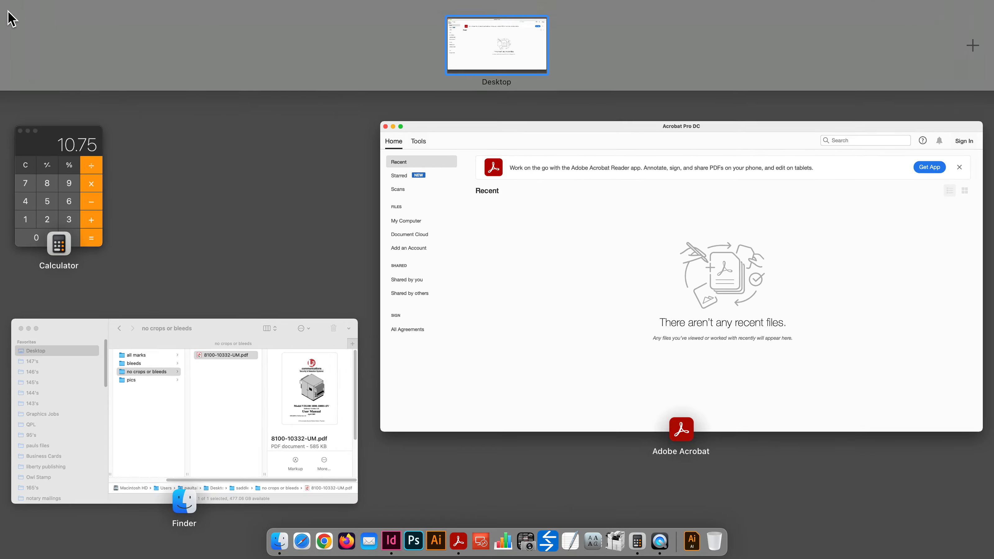
{"action": "left_click", "coordinate": [8, 11]}
{"action": "left_click", "coordinate": [9, 24]}
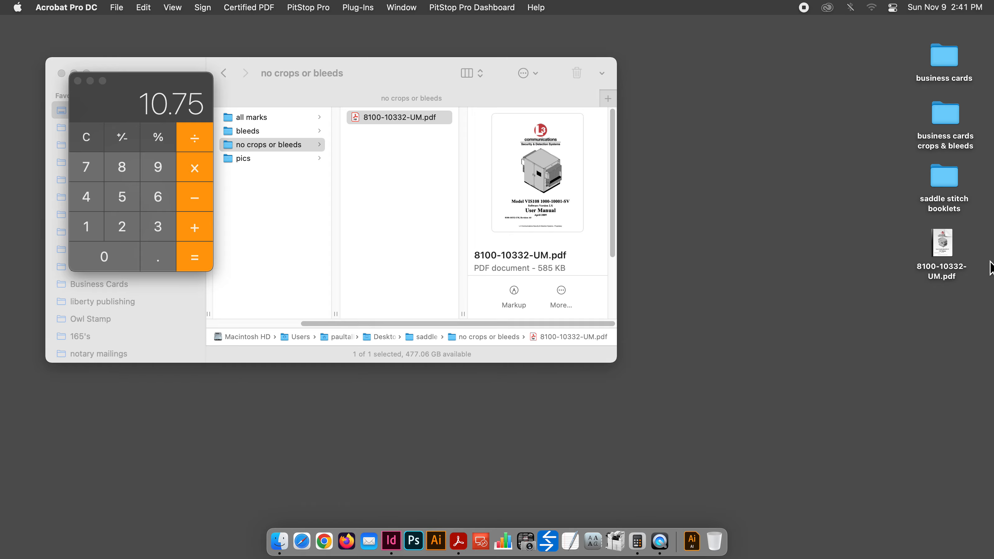
{"action": "double_click", "coordinate": [947, 248]}
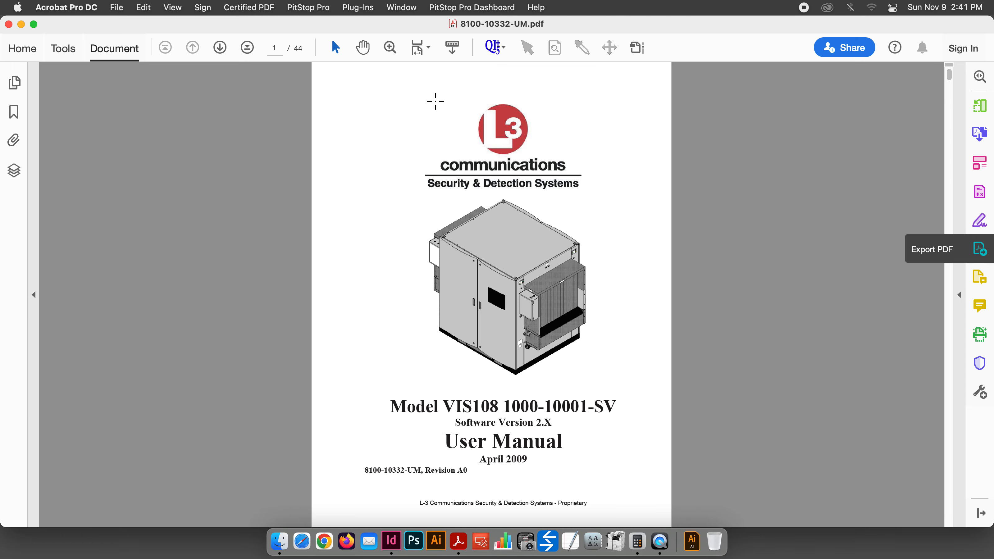
Step: Add a new category named "booklets" to the Quite Imposing Plus automation sequences
{"action": "left_click", "coordinate": [360, 7]}
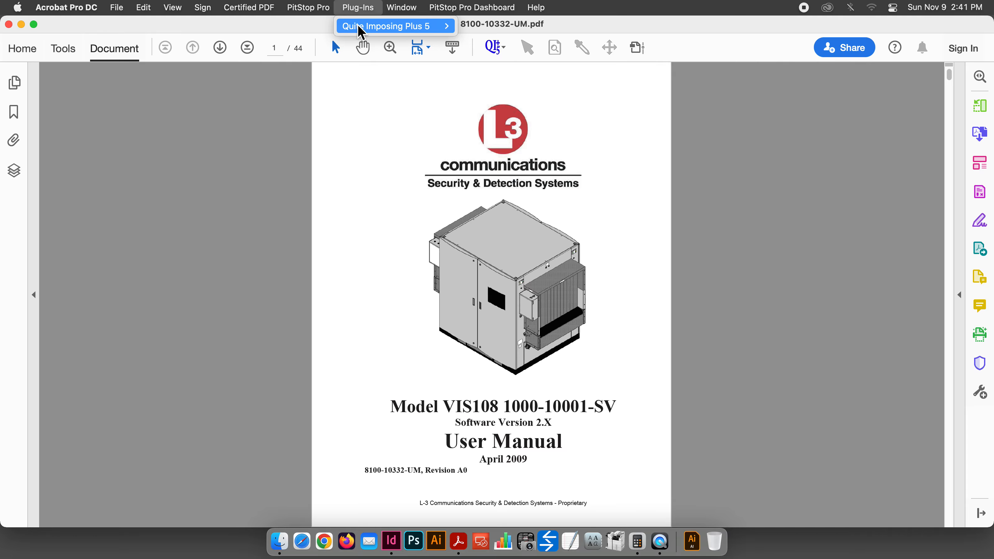
{"action": "mouse_move", "coordinate": [360, 30]}
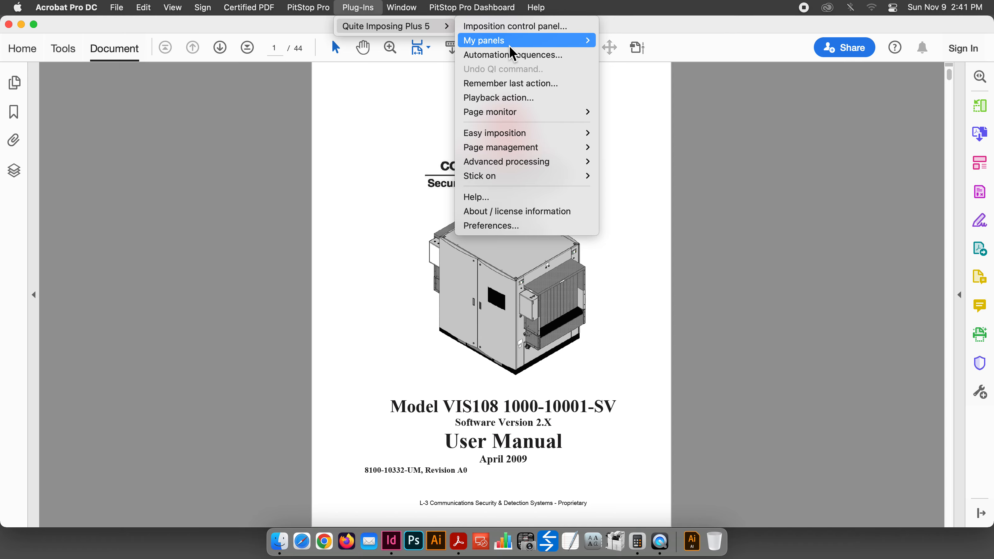
{"action": "left_click", "coordinate": [505, 55]}
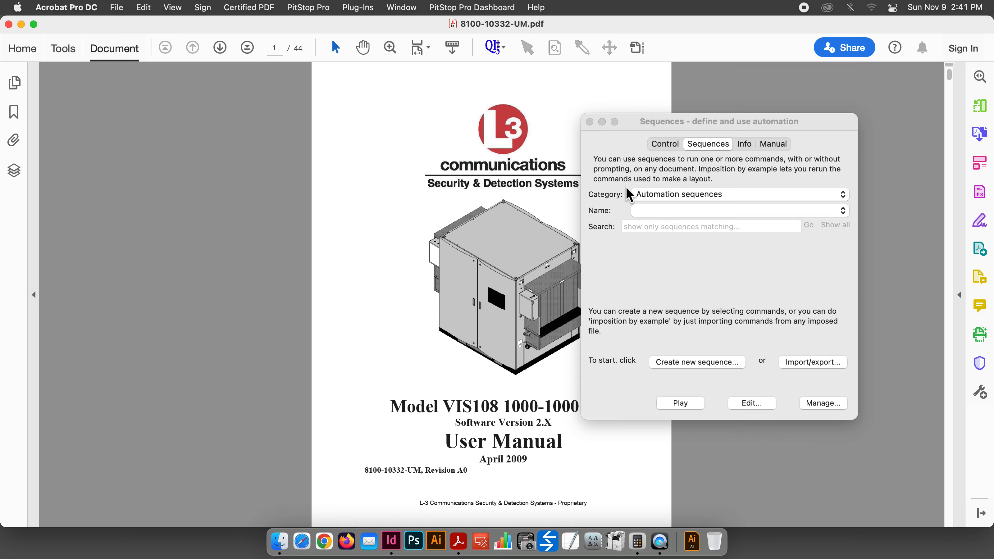
{"action": "left_click", "coordinate": [679, 194]}
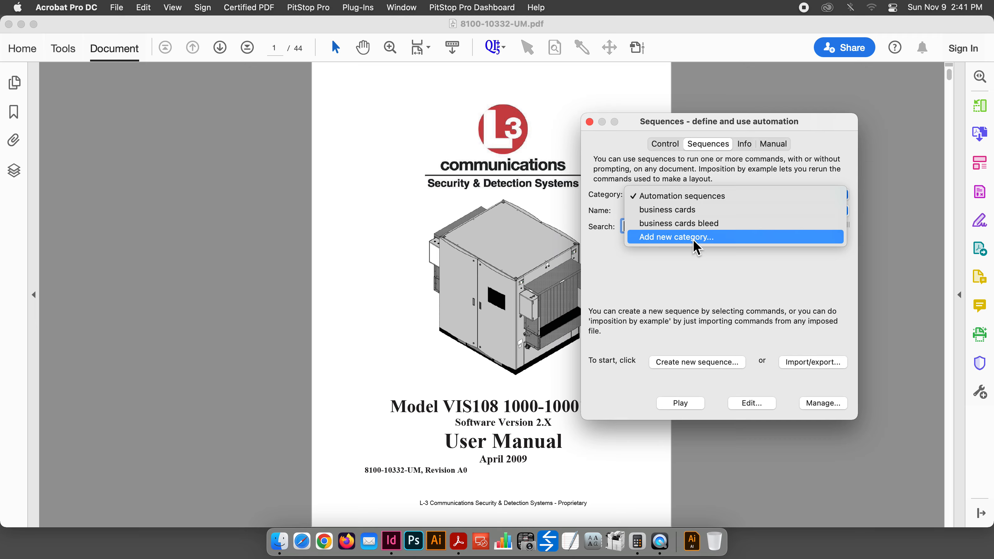
{"action": "left_click", "coordinate": [691, 237]}
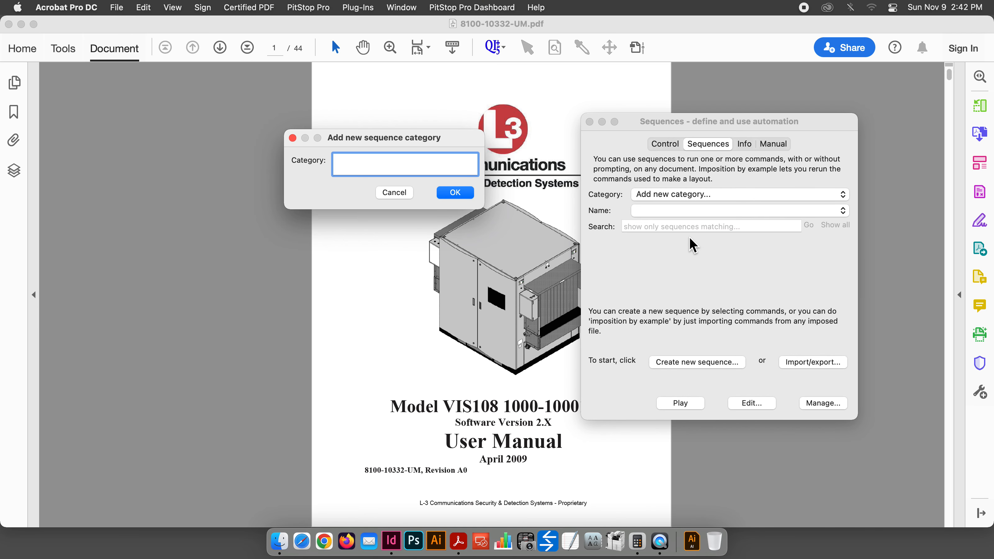
{"action": "type", "text": "booklets"}
{"action": "left_click", "coordinate": [447, 193]}
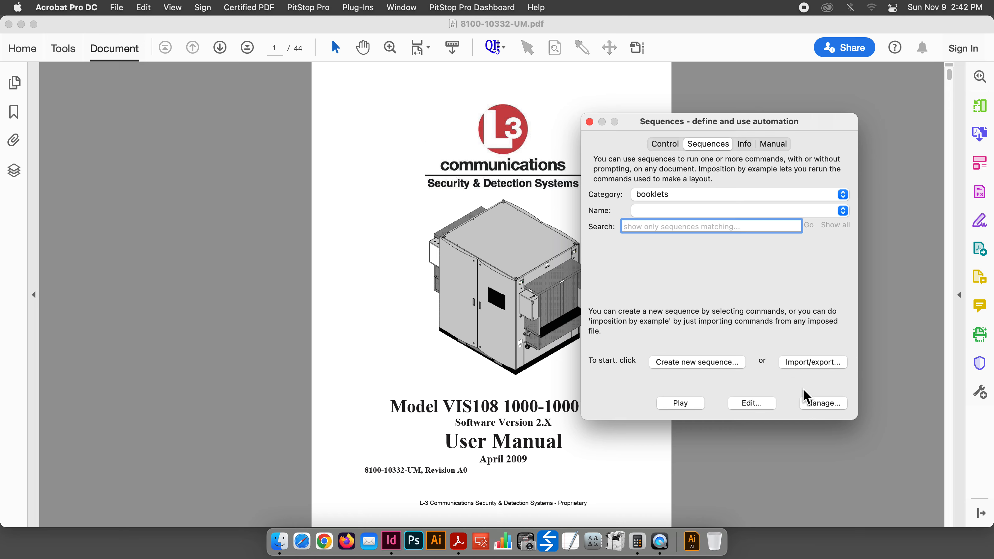
Step: Create a new sequence with a Booklet command: page size for two side-by-side pages at 100%, saddle stitched, normal interleaved fronts and backs
{"action": "left_click", "coordinate": [691, 362]}
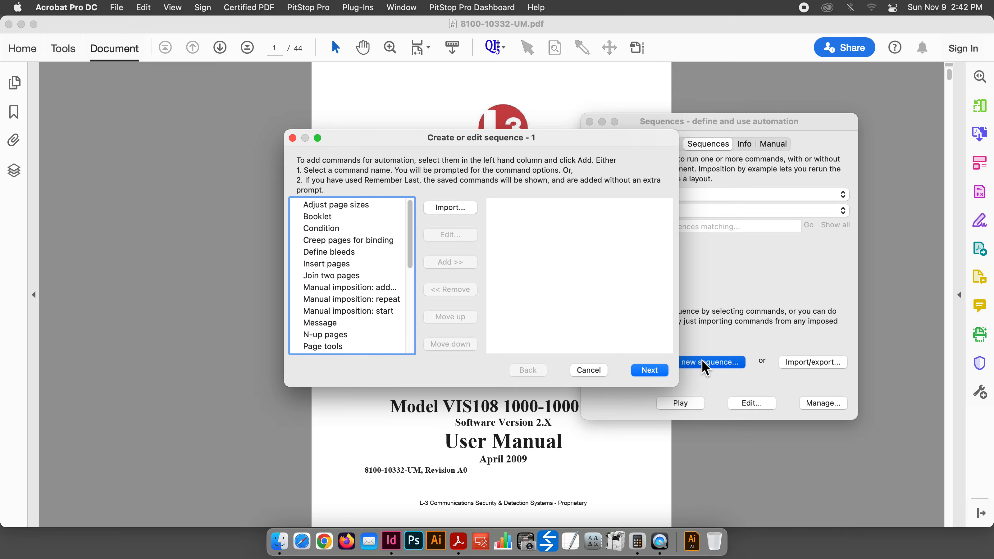
{"action": "left_click", "coordinate": [313, 217]}
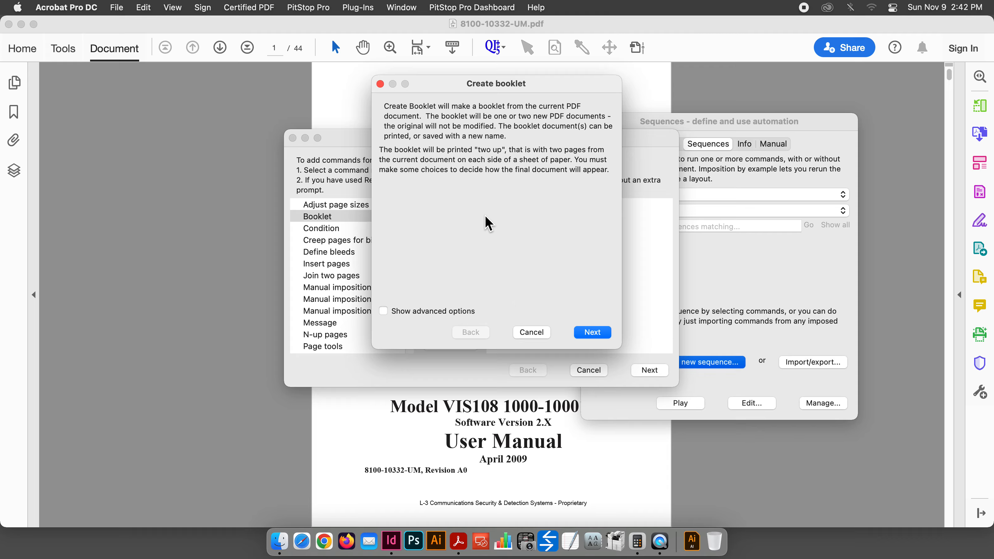
{"action": "left_click", "coordinate": [583, 333]}
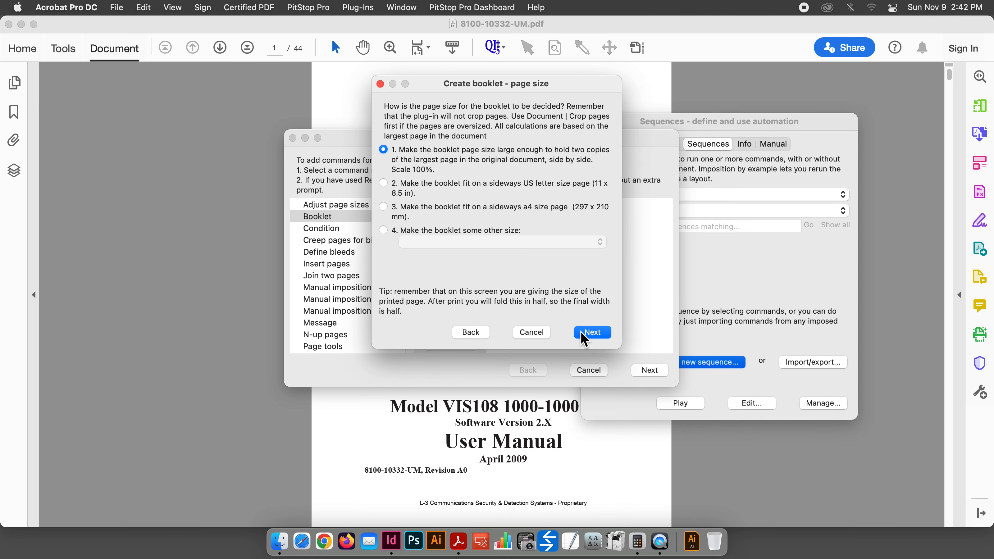
{"action": "left_click", "coordinate": [581, 332]}
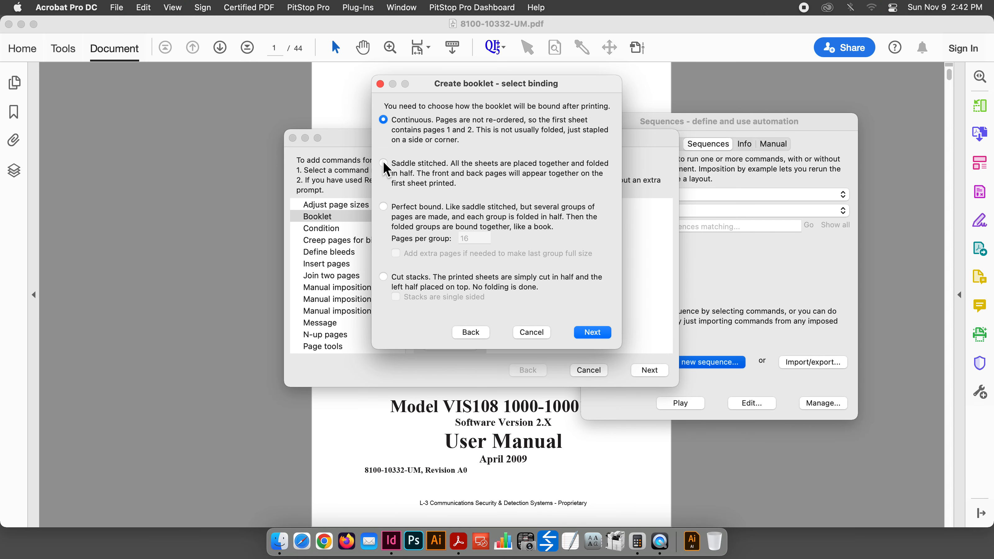
{"action": "left_click", "coordinate": [384, 164]}
{"action": "left_click", "coordinate": [594, 332]}
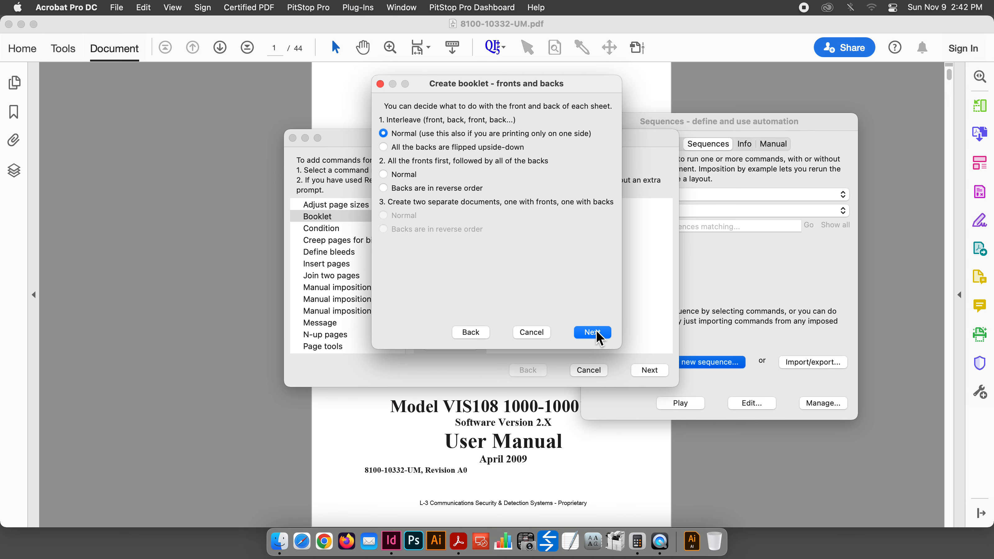
{"action": "left_click", "coordinate": [597, 333]}
{"action": "left_click", "coordinate": [595, 334]}
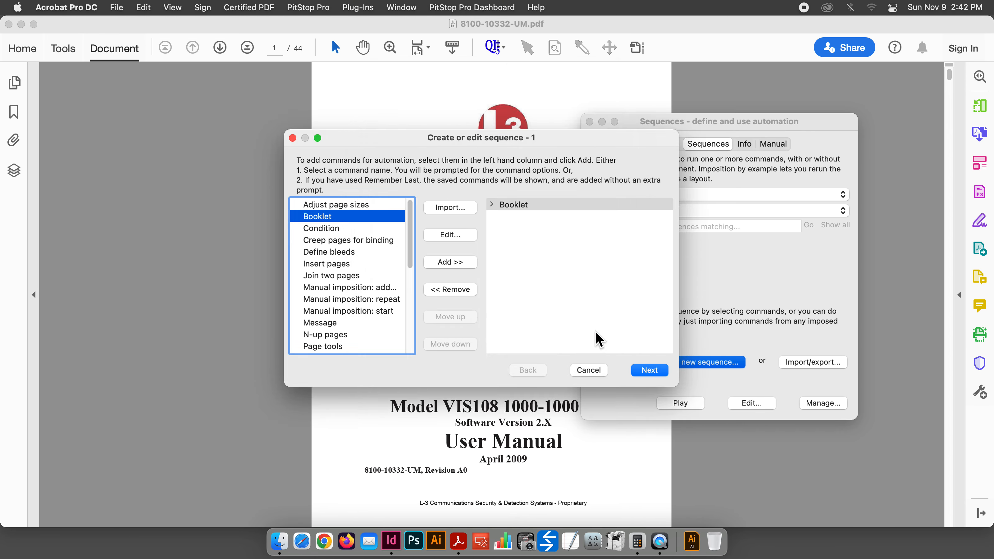
Step: Name the sequence "booklet no bleed", set it to advanced batch mode, and run it on the manual
{"action": "left_click", "coordinate": [650, 370]}
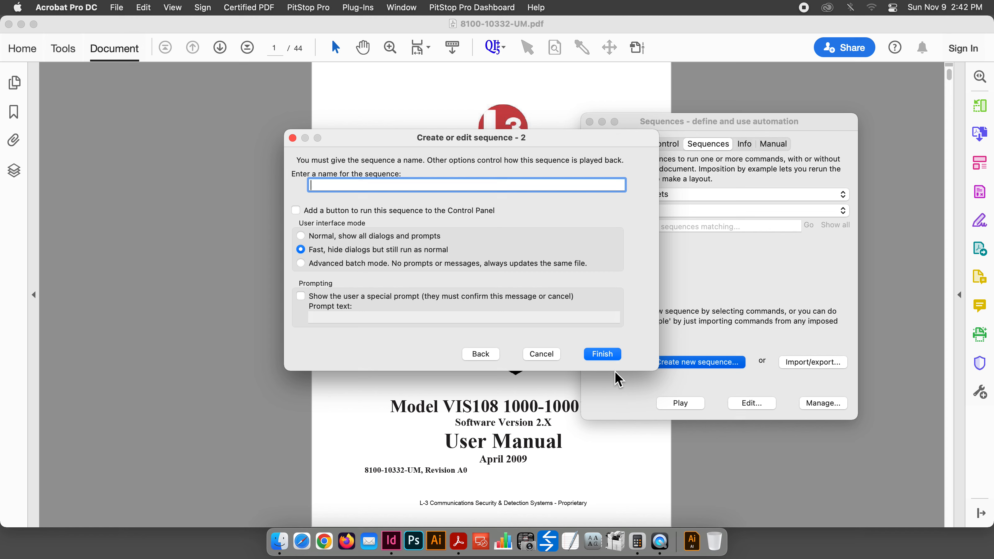
{"action": "type", "text": "booklet no bleed"}
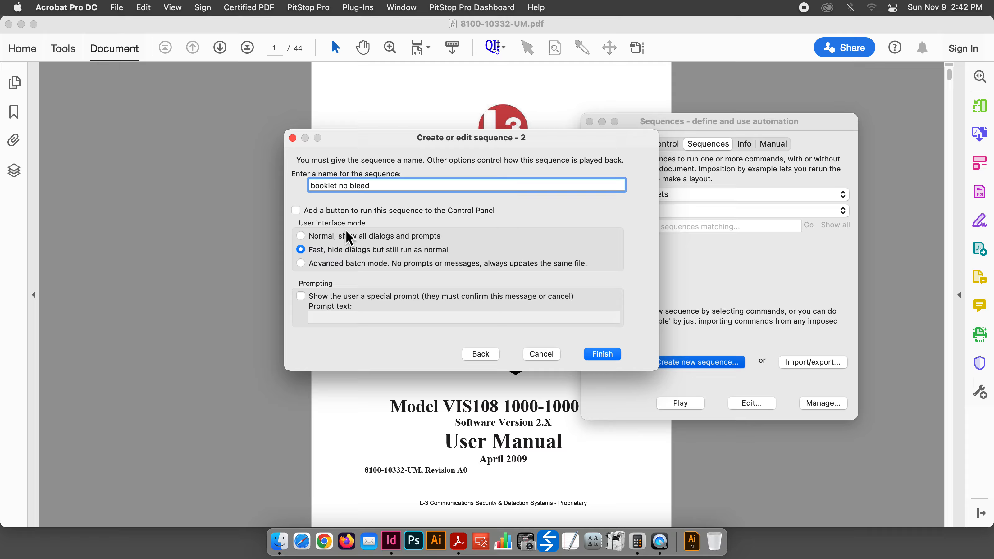
{"action": "left_click", "coordinate": [344, 264]}
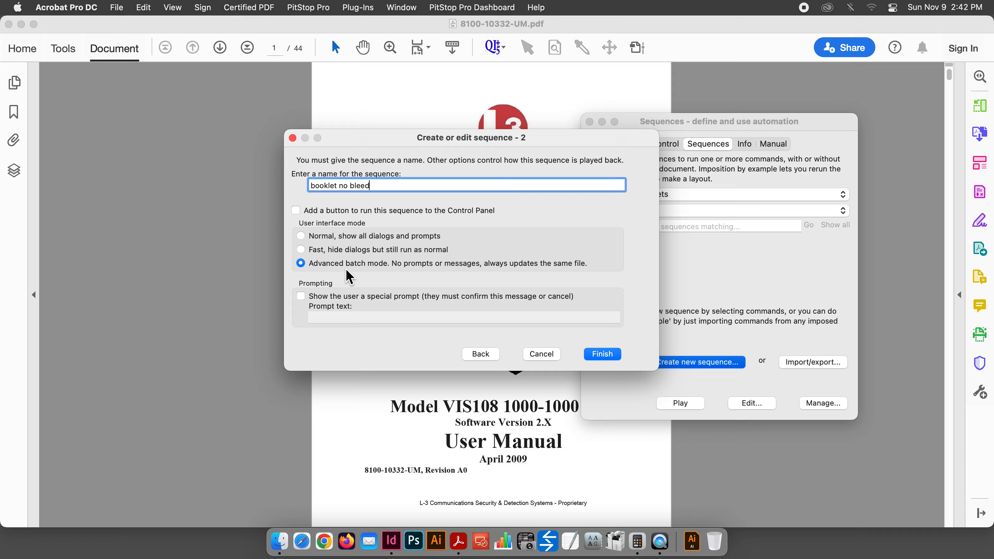
{"action": "left_click", "coordinate": [599, 357]}
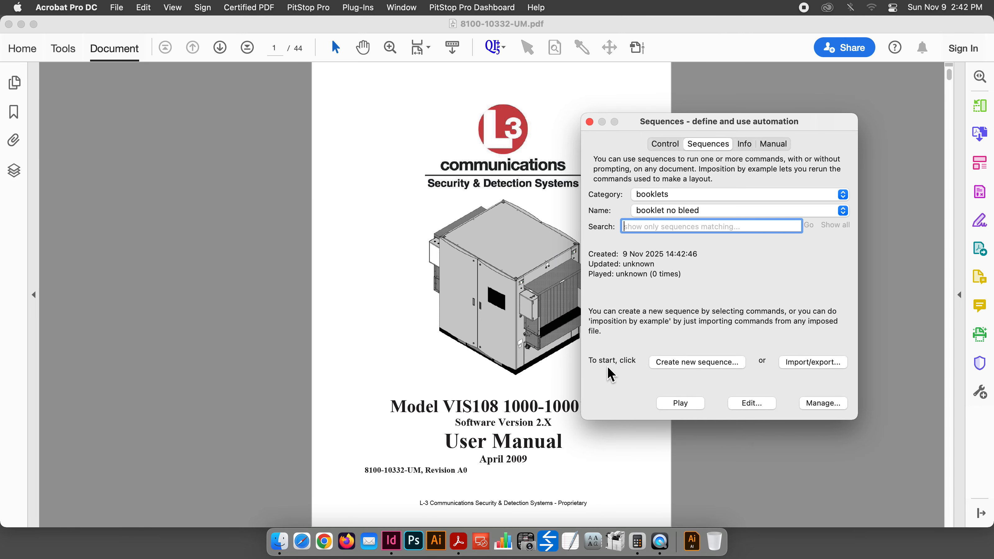
{"action": "left_click", "coordinate": [676, 405]}
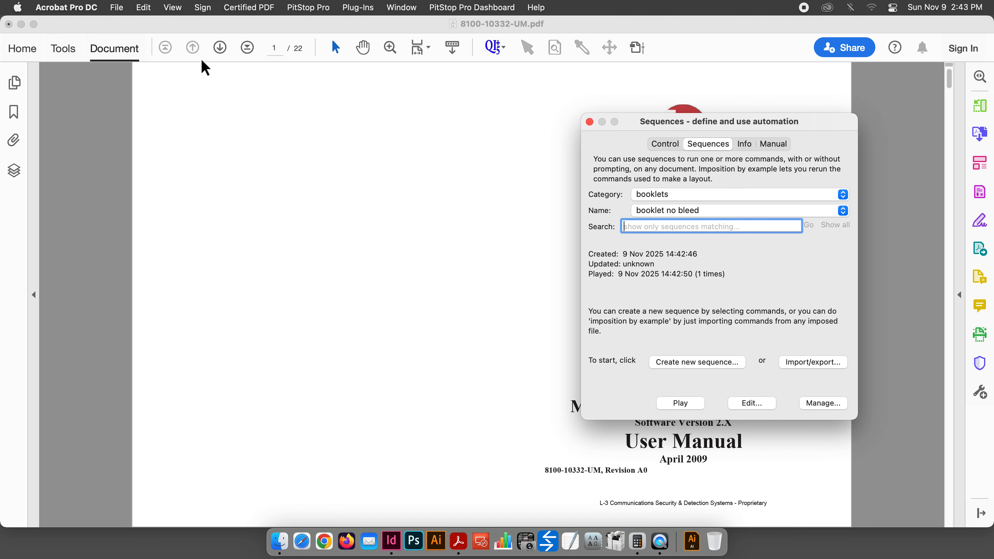
Step: Page through the imposed booklet to its last sheet and return to the first, checking the page order of the spreads
{"action": "left_click", "coordinate": [222, 46]}
{"action": "left_click", "coordinate": [220, 46]}
{"action": "left_click", "coordinate": [220, 46]}
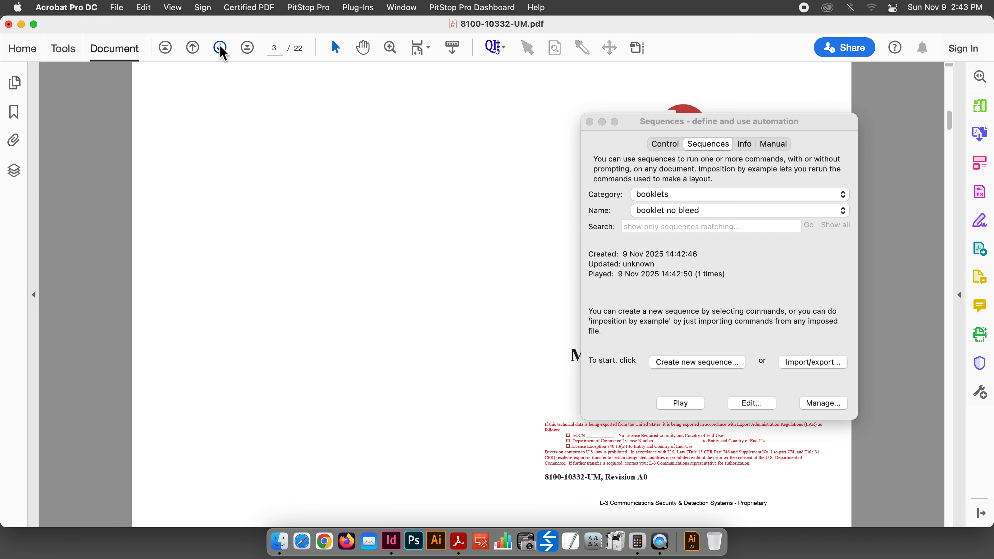
{"action": "left_click", "coordinate": [220, 47]}
{"action": "left_click", "coordinate": [220, 47]}
{"action": "left_click", "coordinate": [221, 46]}
{"action": "left_click", "coordinate": [221, 46]}
{"action": "left_click", "coordinate": [221, 47]}
{"action": "left_click", "coordinate": [221, 47]}
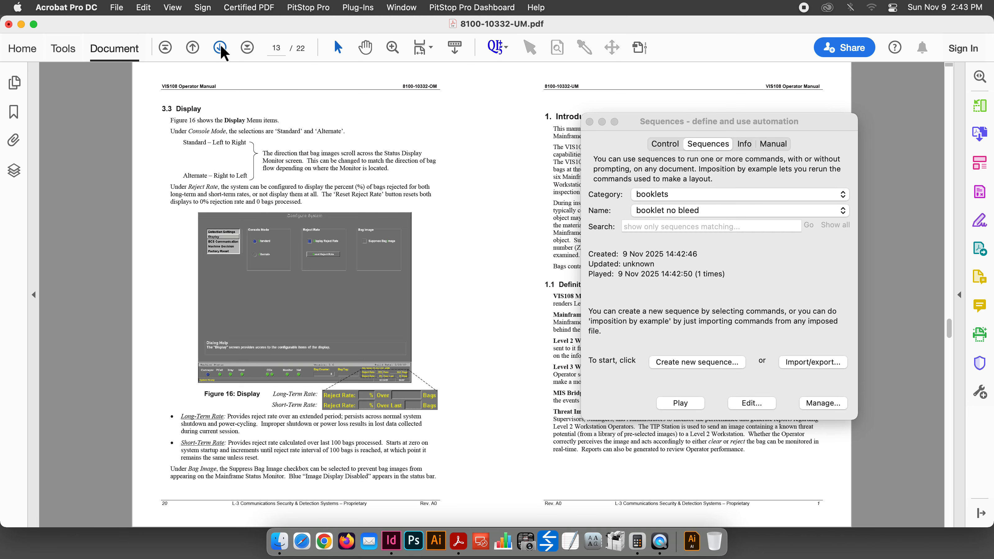
{"action": "left_click", "coordinate": [222, 48]}
{"action": "left_click", "coordinate": [221, 48]}
{"action": "left_click", "coordinate": [221, 46]}
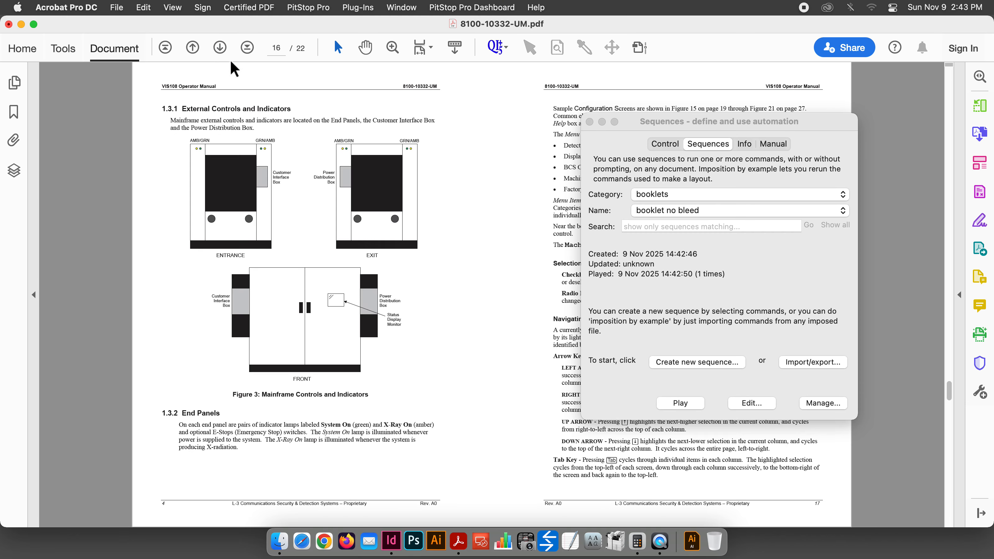
{"action": "left_click", "coordinate": [247, 47]}
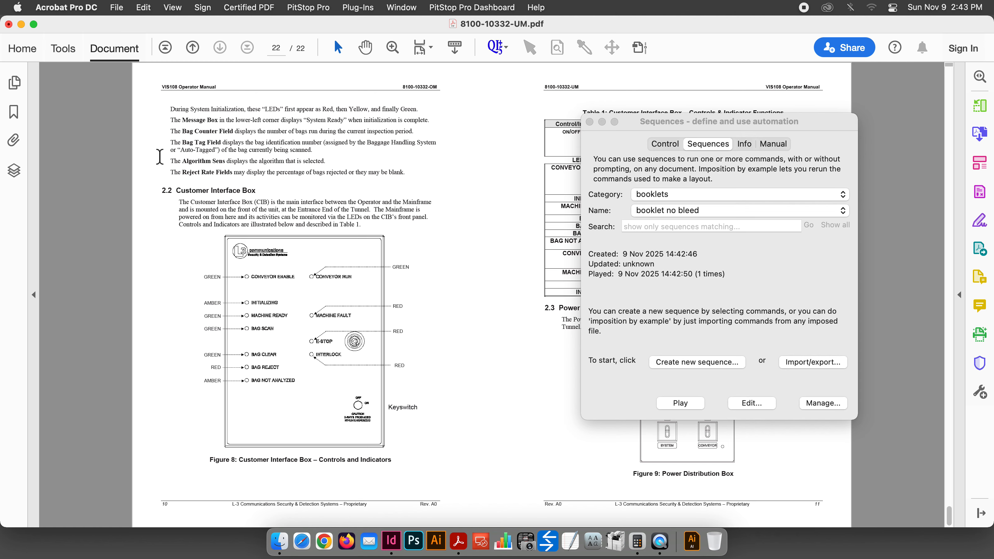
{"action": "left_click", "coordinate": [170, 46]}
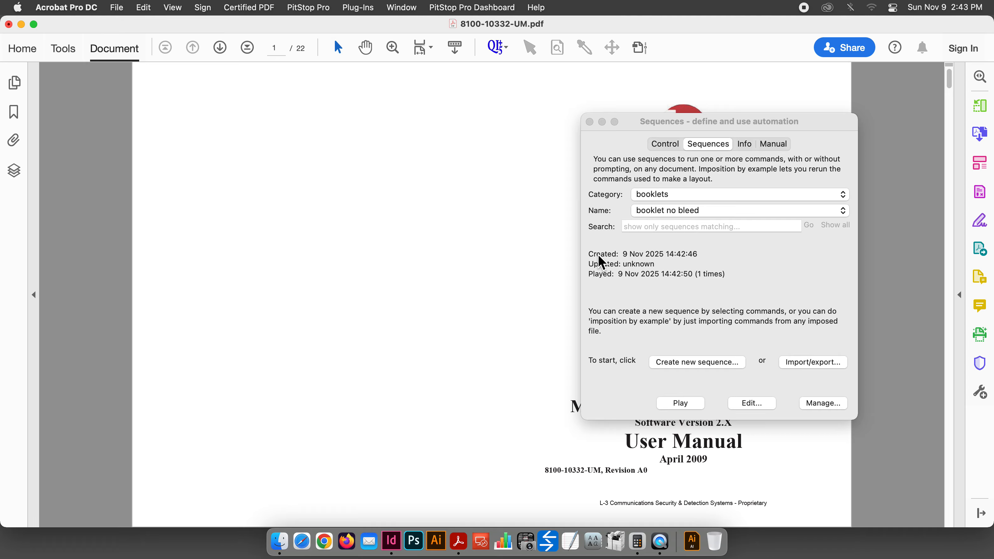
Step: Close the imposed PDF without saving the changes and switch to InDesign
{"action": "left_click", "coordinate": [8, 26]}
{"action": "left_click", "coordinate": [488, 254]}
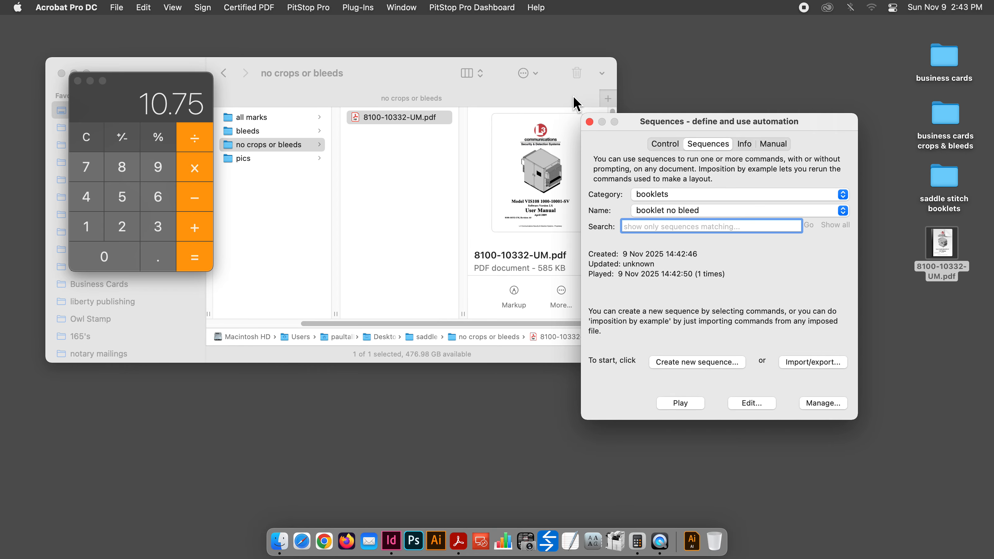
{"action": "left_click", "coordinate": [382, 152]}
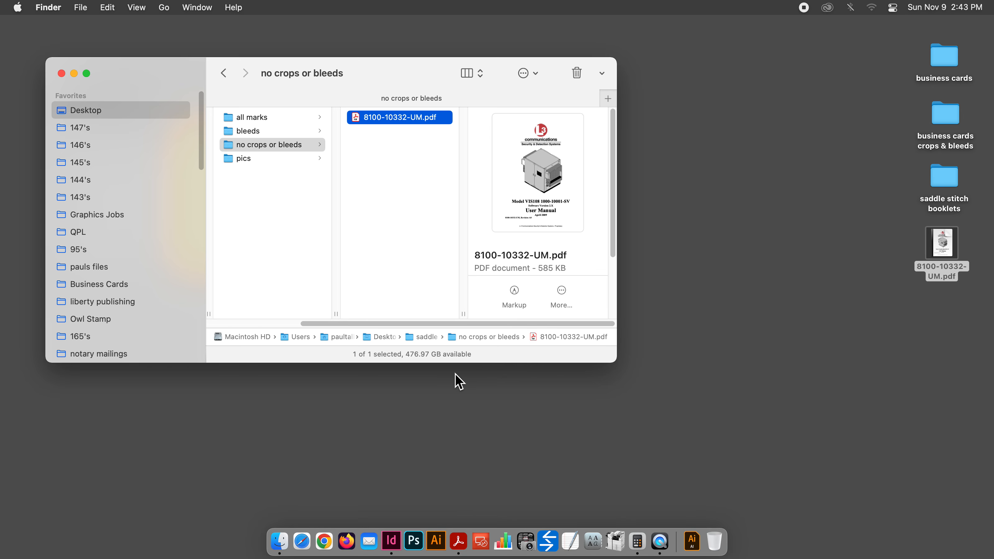
{"action": "left_click", "coordinate": [390, 542]}
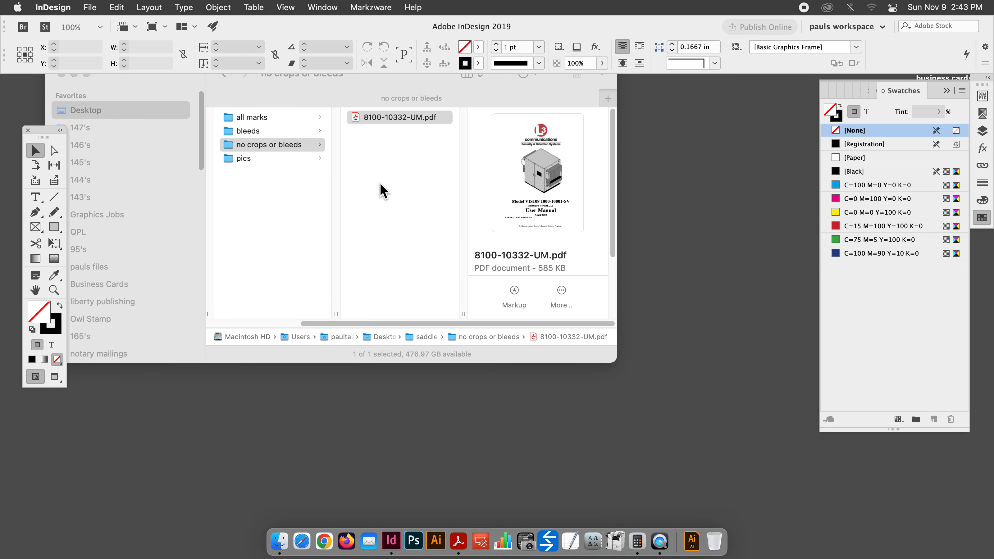
Step: Create an 8-page letter-size print document, 8.5 x 11 in, with non-facing pages and 0.125 in bleeds
{"action": "left_click", "coordinate": [90, 7]}
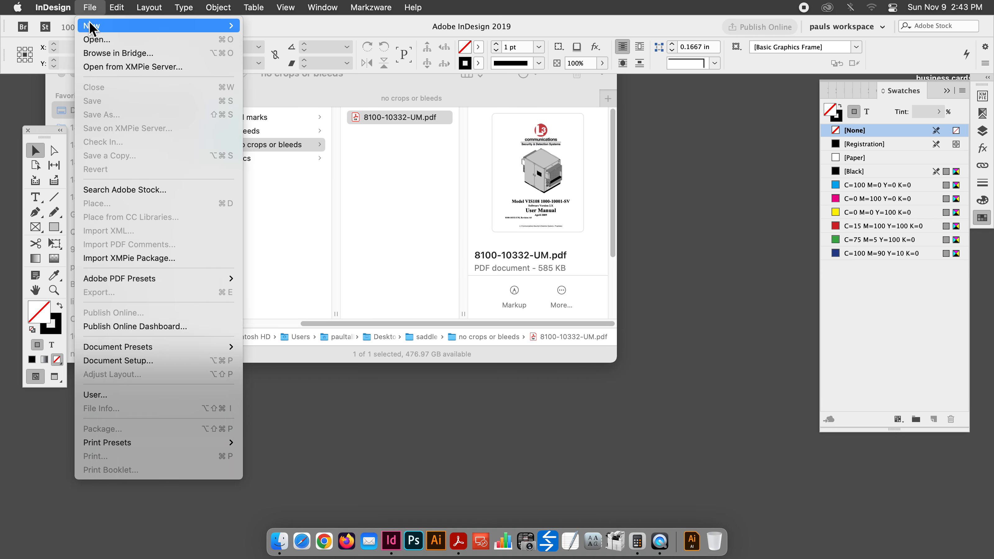
{"action": "mouse_move", "coordinate": [92, 26]}
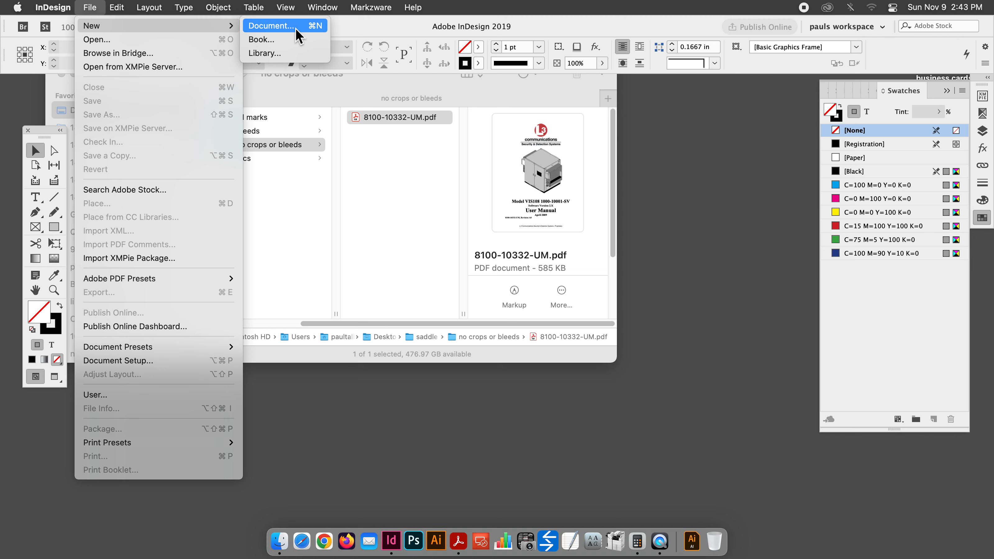
{"action": "left_click", "coordinate": [270, 26]}
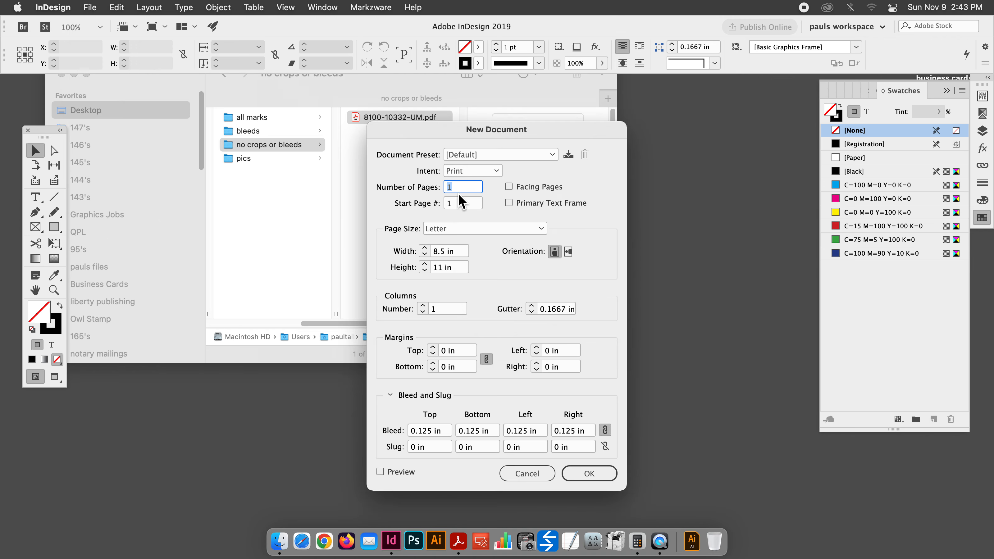
{"action": "type", "text": "8"}
{"action": "left_click", "coordinate": [590, 474]}
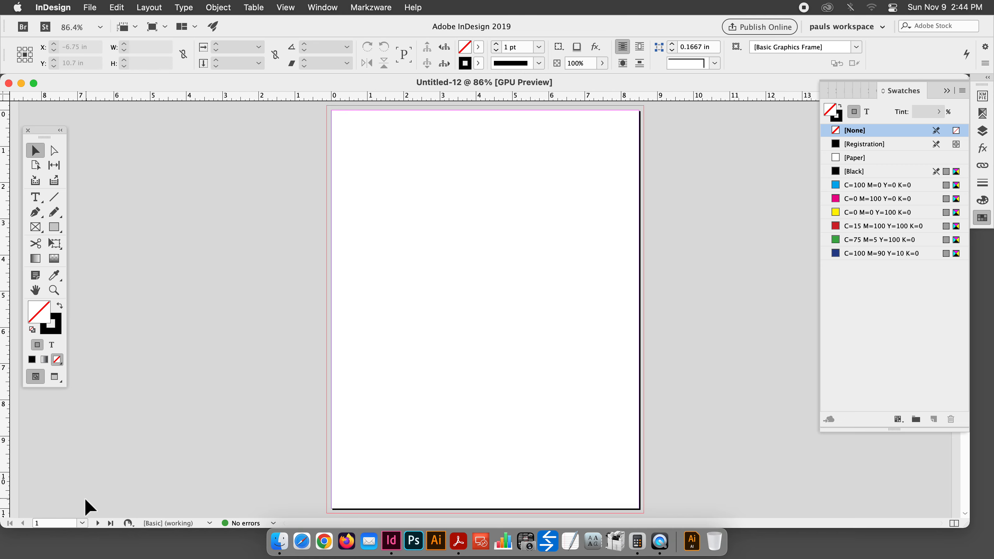
Step: On A-Master, draw a text frame about 8.75 x 11.25 in out to the bleed edges and insert a Current Page Number marker
{"action": "left_click", "coordinate": [83, 523]}
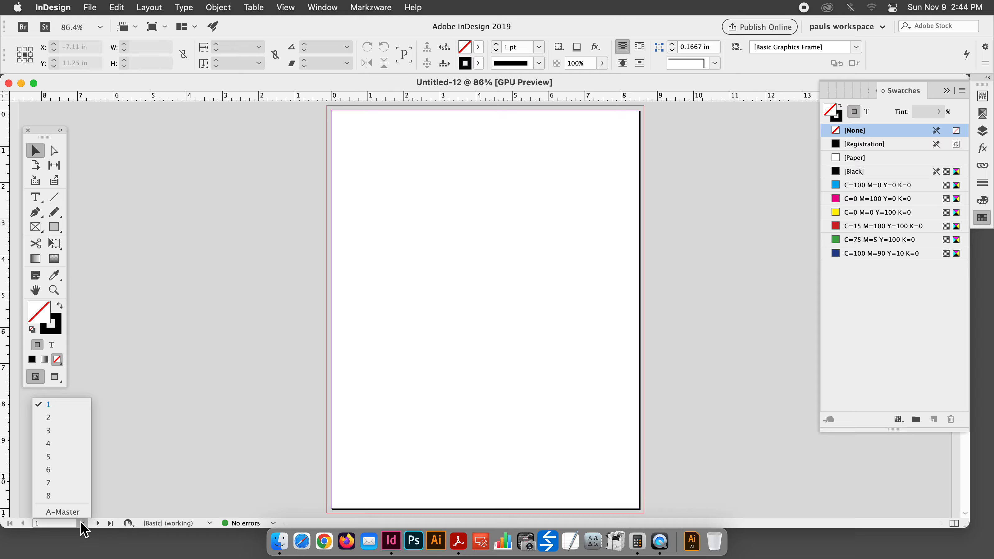
{"action": "left_click", "coordinate": [62, 512]}
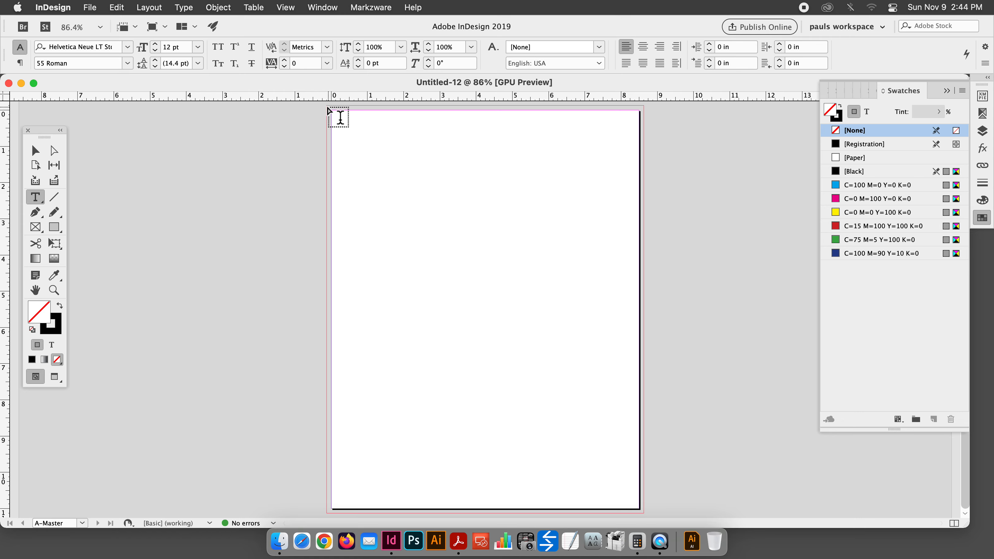
{"action": "left_click_drag", "start_coordinate": [330, 110], "coordinate": [646, 463]}
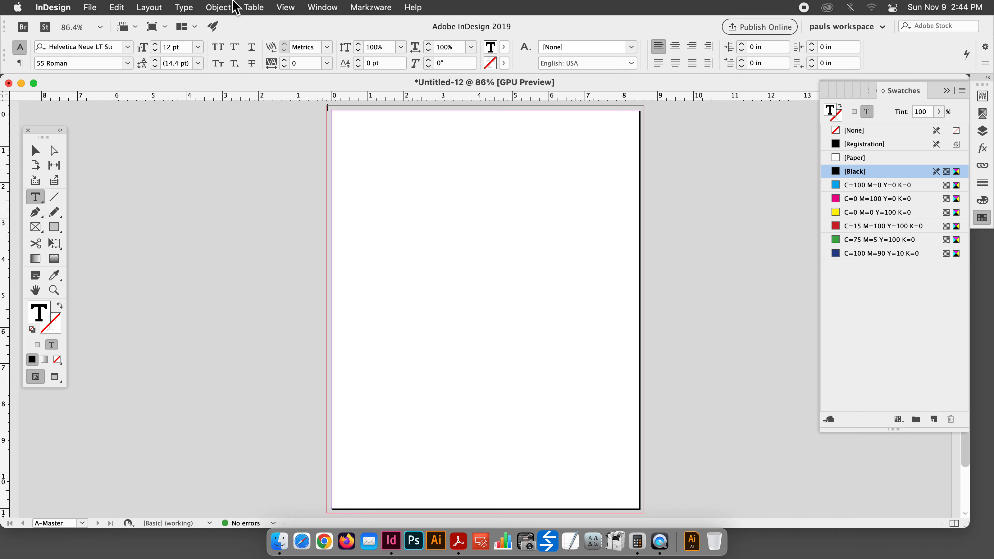
{"action": "left_click", "coordinate": [184, 7]}
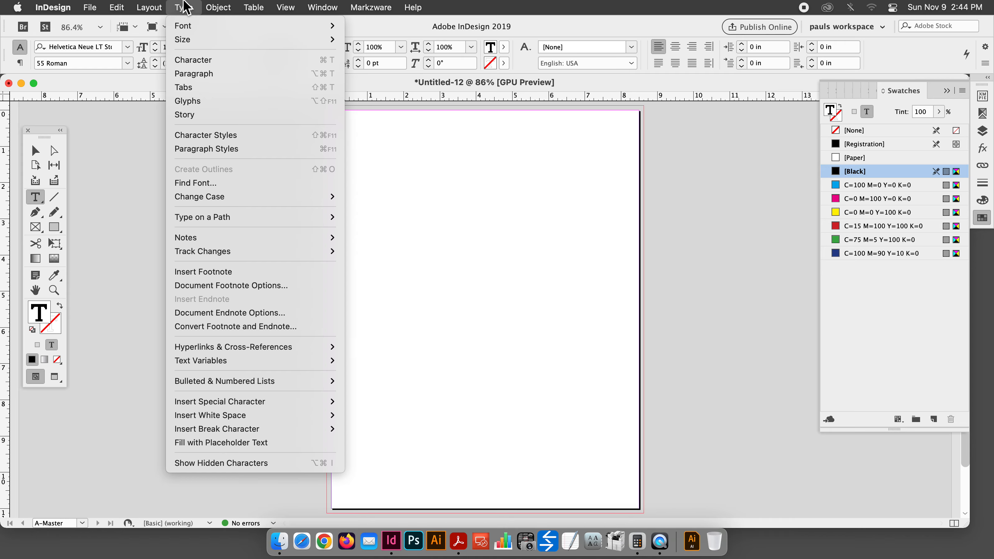
{"action": "mouse_move", "coordinate": [201, 405]}
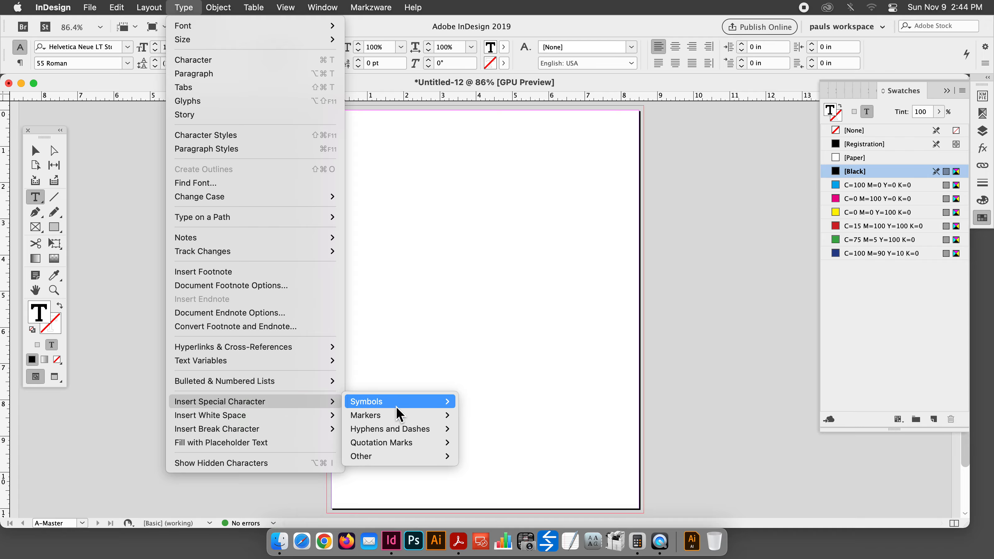
{"action": "mouse_move", "coordinate": [391, 421]}
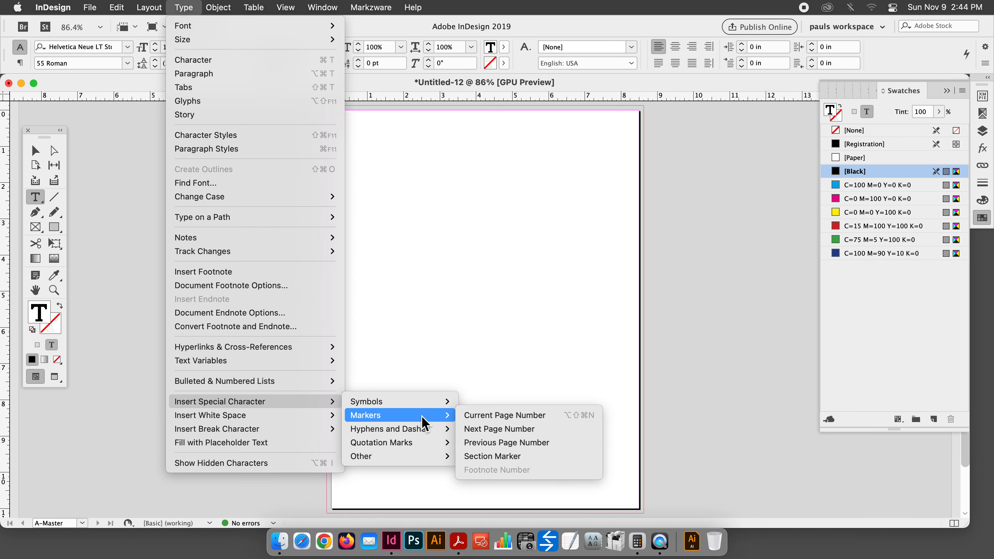
{"action": "left_click", "coordinate": [514, 416]}
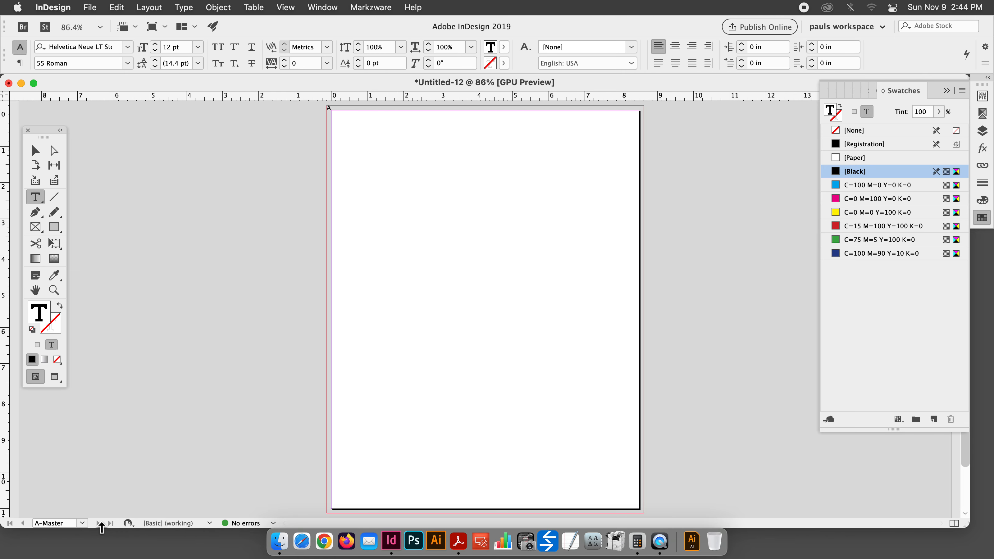
Step: Go to page 1 and page forward to page 5, checking the automatic page numbers
{"action": "left_click", "coordinate": [83, 524]}
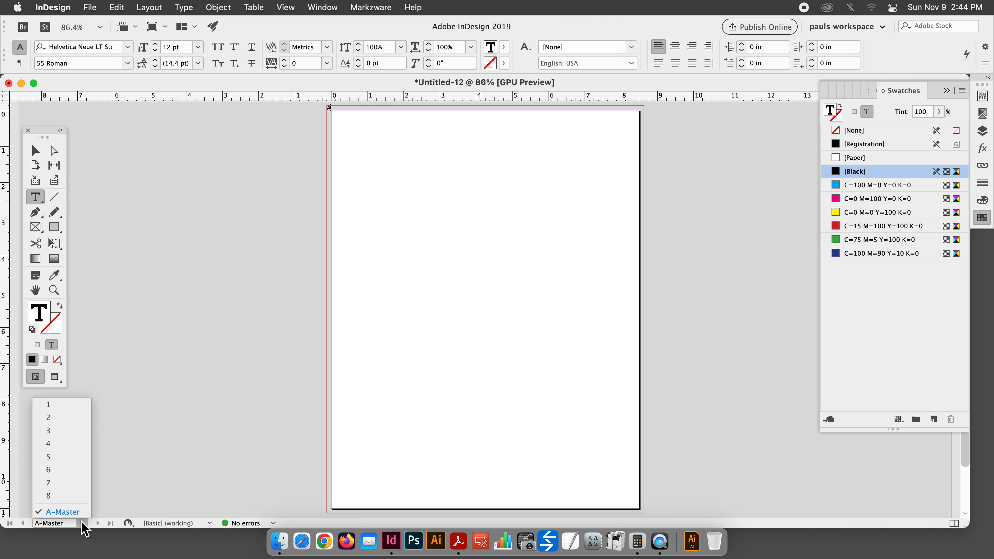
{"action": "left_click", "coordinate": [73, 405]}
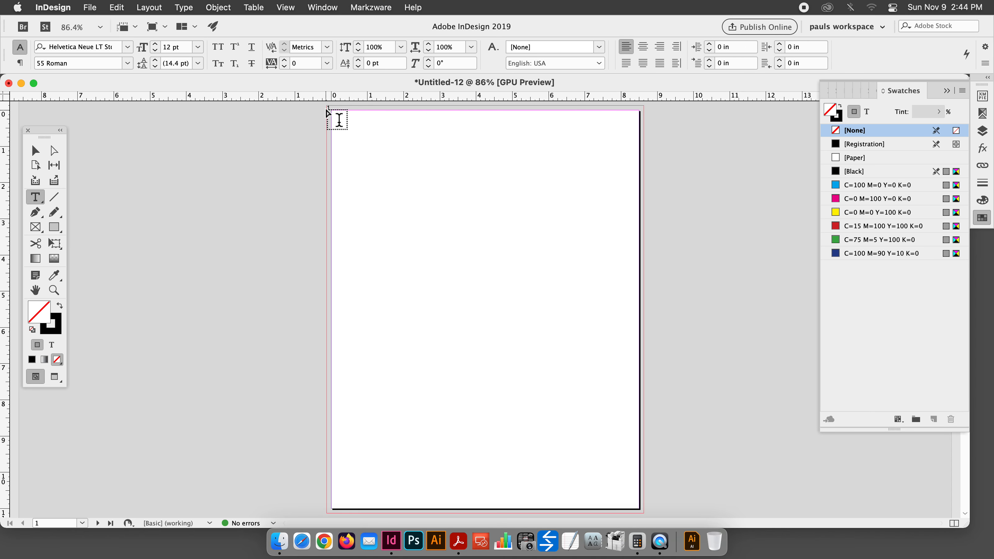
{"action": "left_click", "coordinate": [99, 524]}
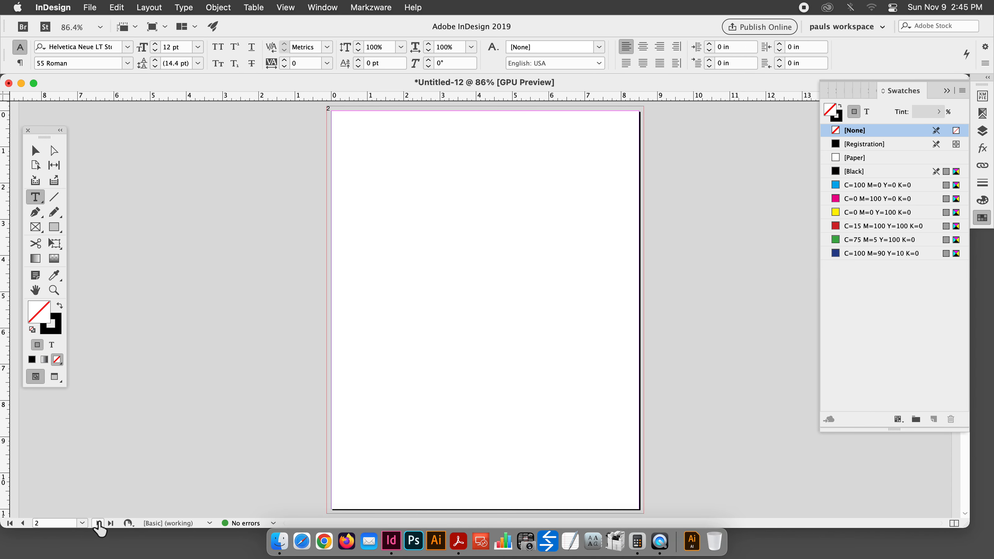
{"action": "left_click", "coordinate": [98, 524]}
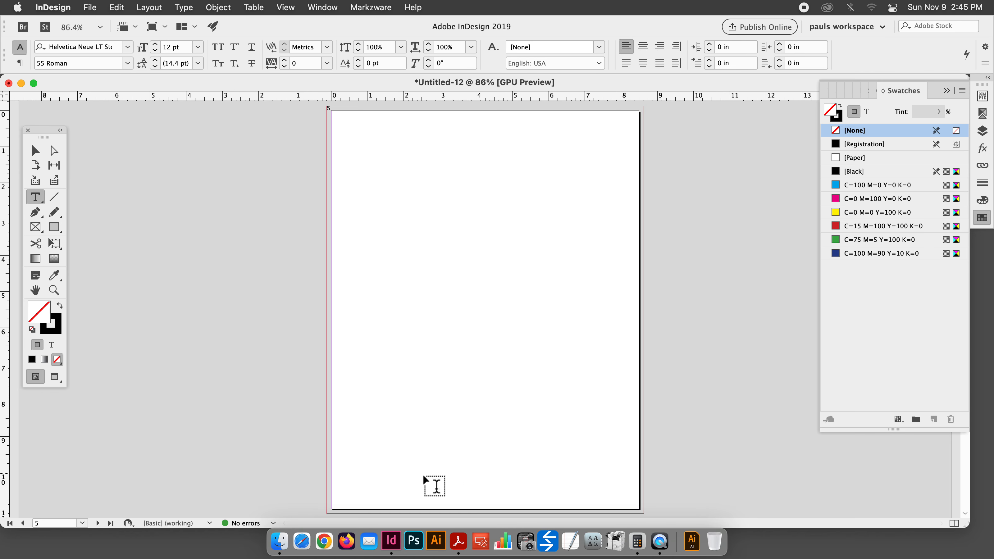
Step: Return to A-Master, select the page number marker and centre it horizontally in its text frame
{"action": "left_click", "coordinate": [82, 523]}
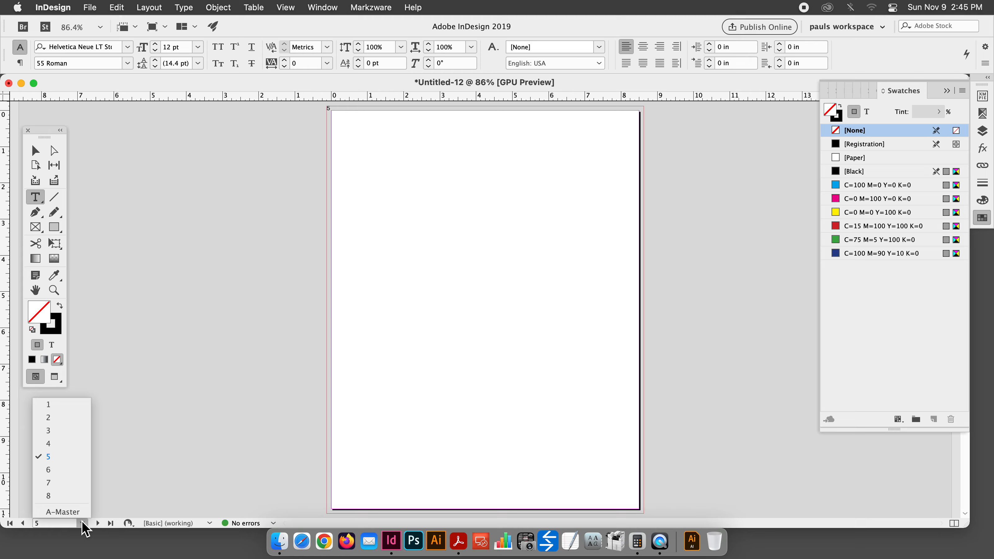
{"action": "left_click", "coordinate": [57, 511]}
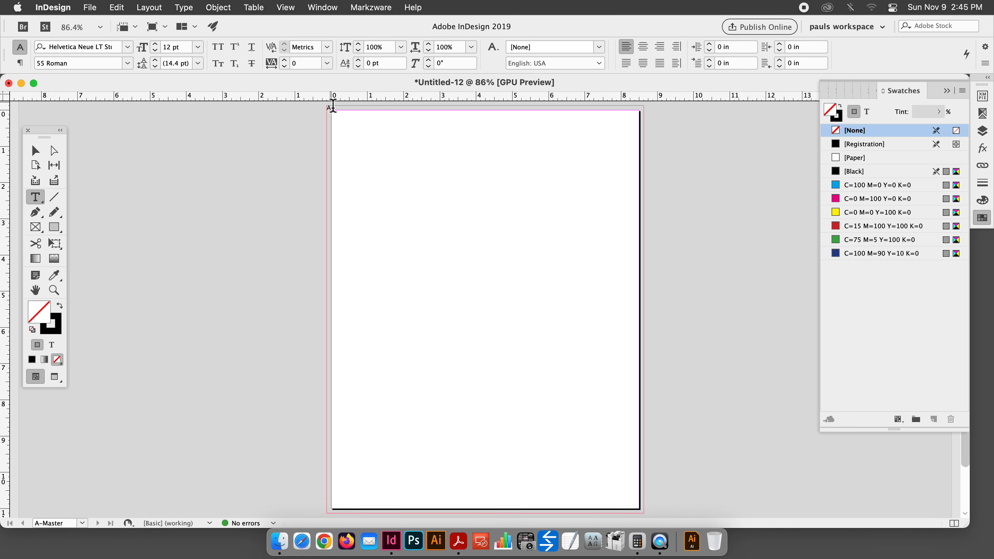
{"action": "left_click_drag", "start_coordinate": [338, 106], "coordinate": [342, 120]}
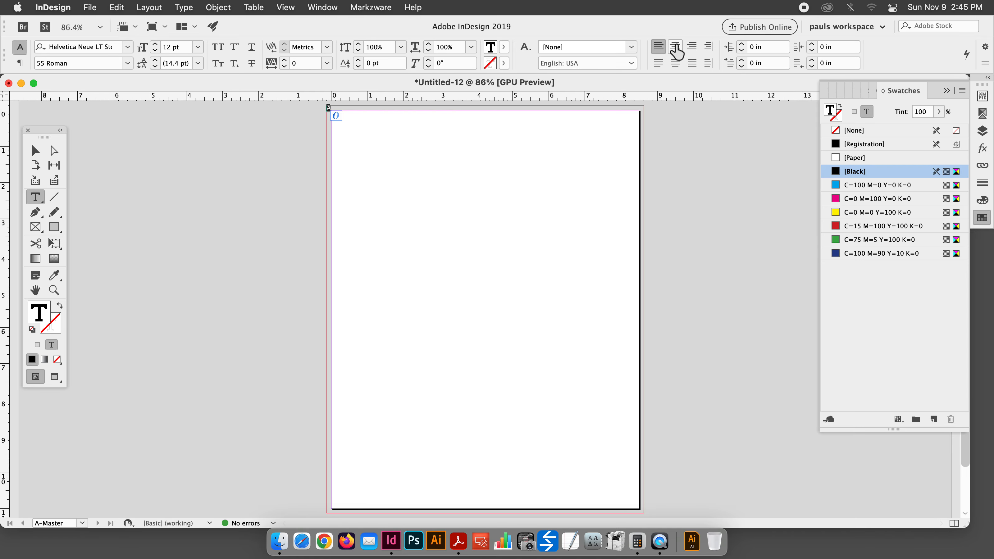
{"action": "left_click", "coordinate": [691, 48]}
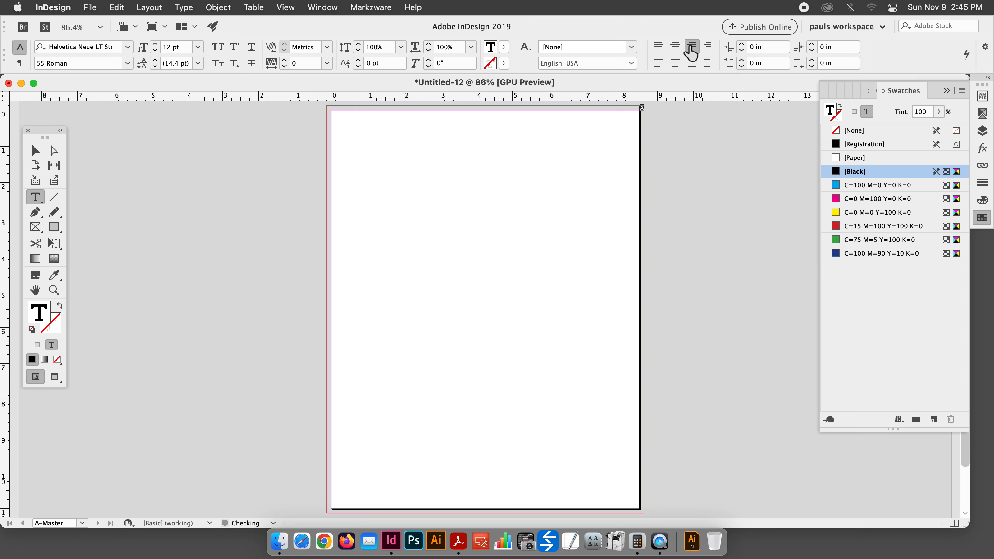
{"action": "left_click", "coordinate": [658, 47]}
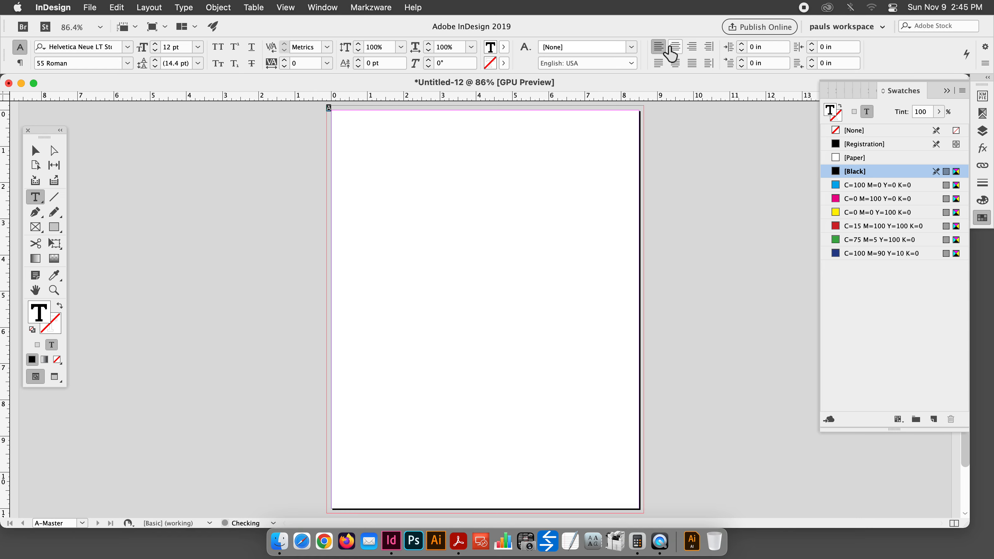
{"action": "left_click", "coordinate": [676, 48]}
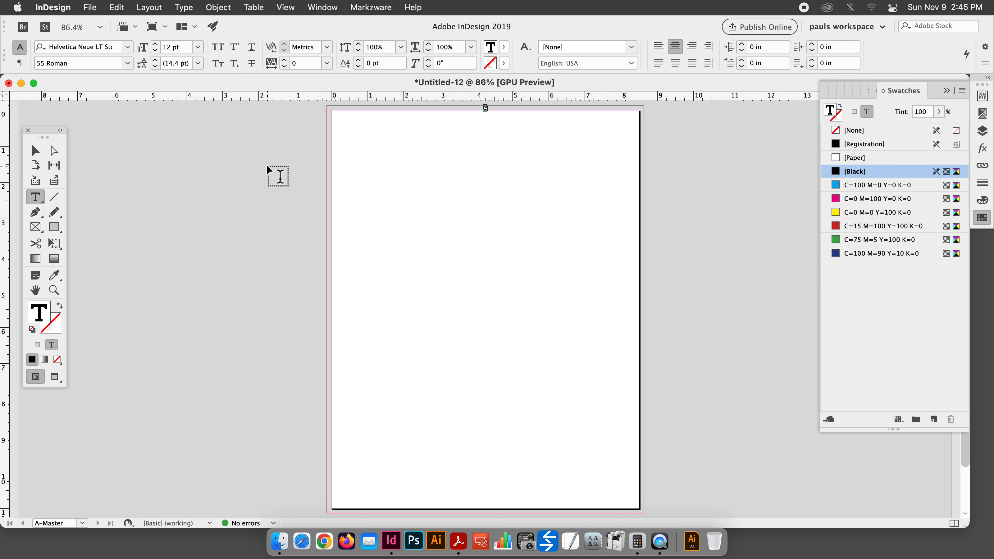
Step: Set the vertical justification of the page number's text frame to Center
{"action": "left_click", "coordinate": [219, 7]}
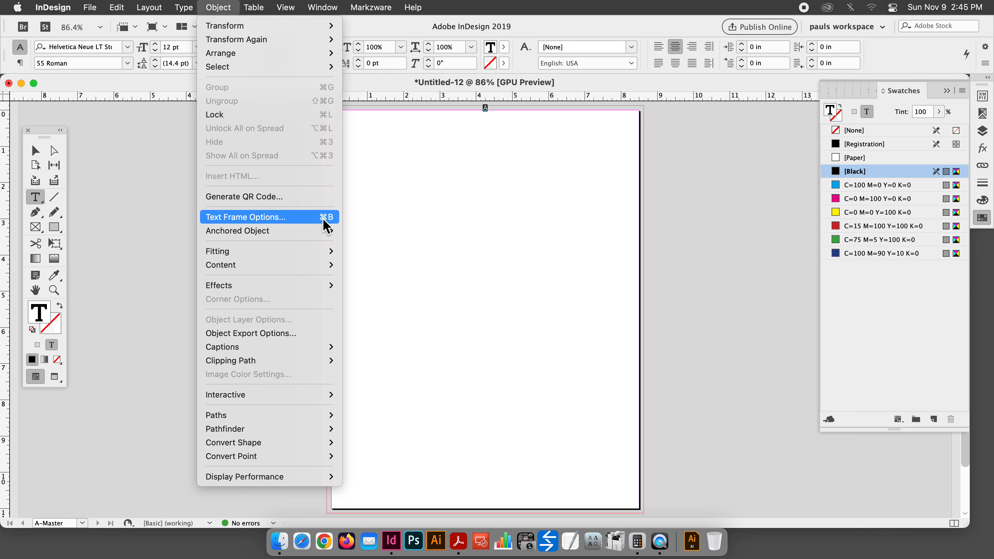
{"action": "left_click", "coordinate": [324, 219]}
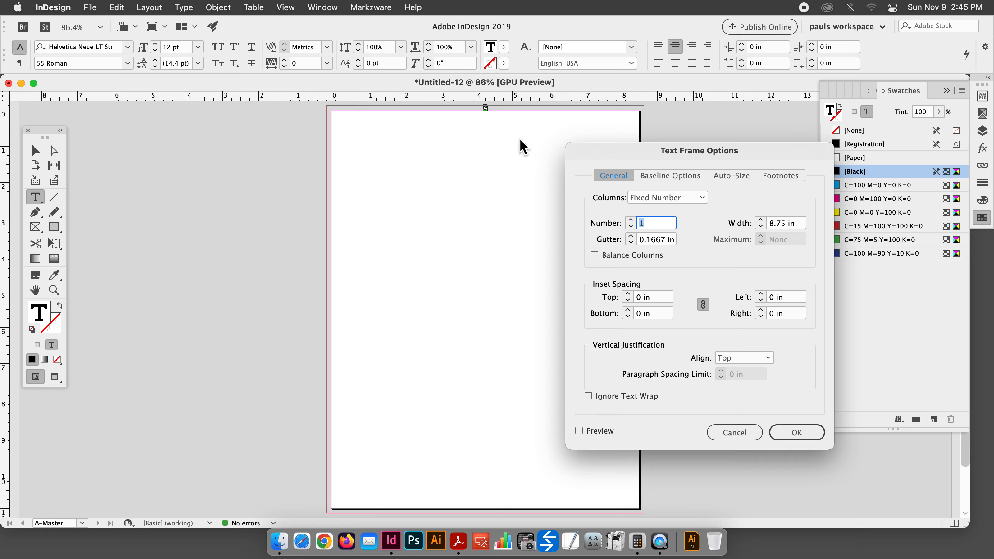
{"action": "left_click", "coordinate": [765, 358]}
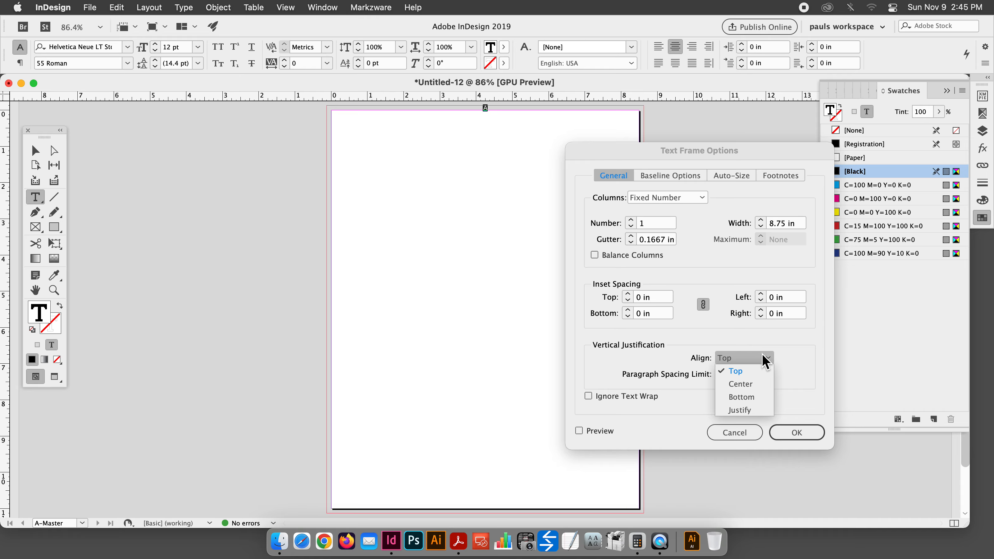
{"action": "left_click", "coordinate": [741, 384]}
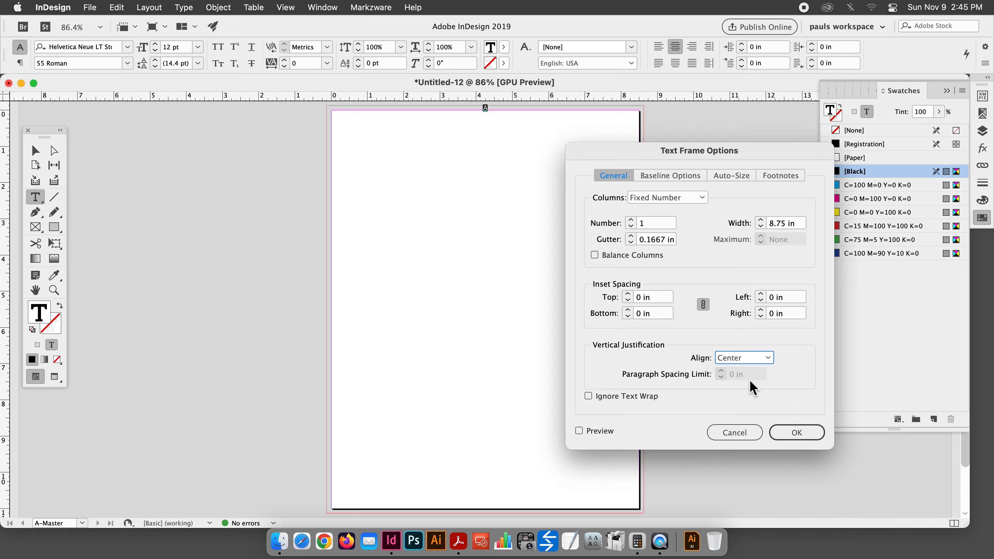
{"action": "left_click", "coordinate": [794, 432]}
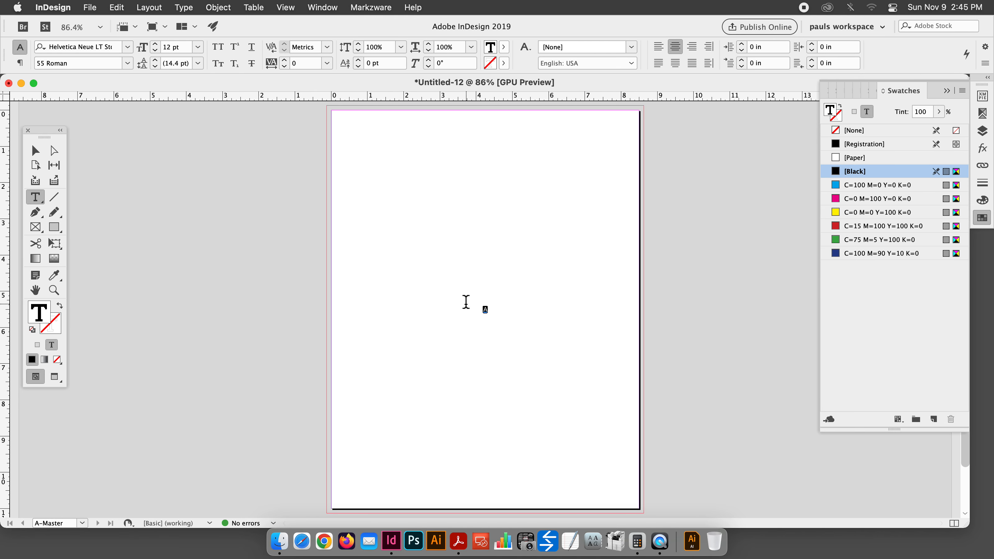
Step: Set the selected page number marker's font size to 100 pt
{"action": "triple_click", "coordinate": [182, 47]}
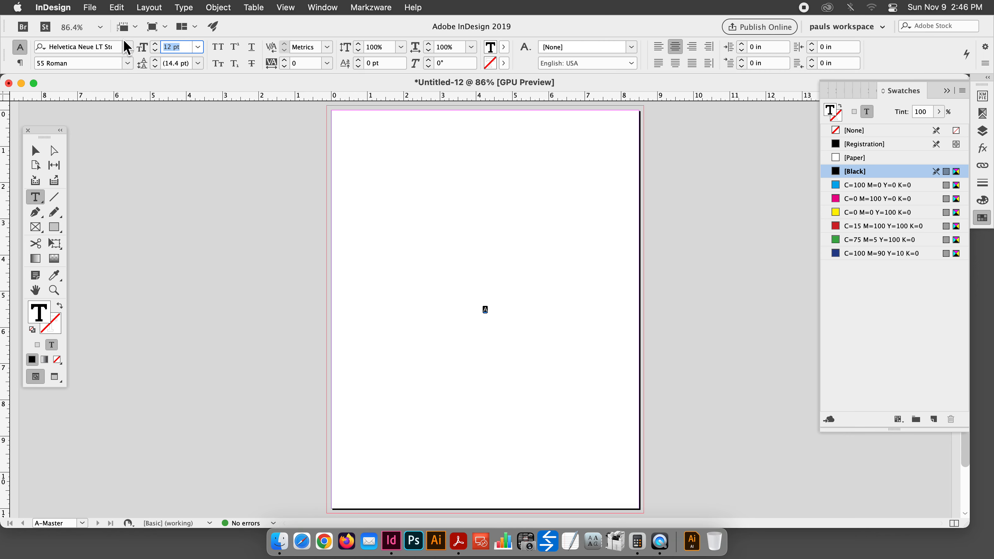
{"action": "type", "text": "100"}
{"action": "key", "text": "Return"}
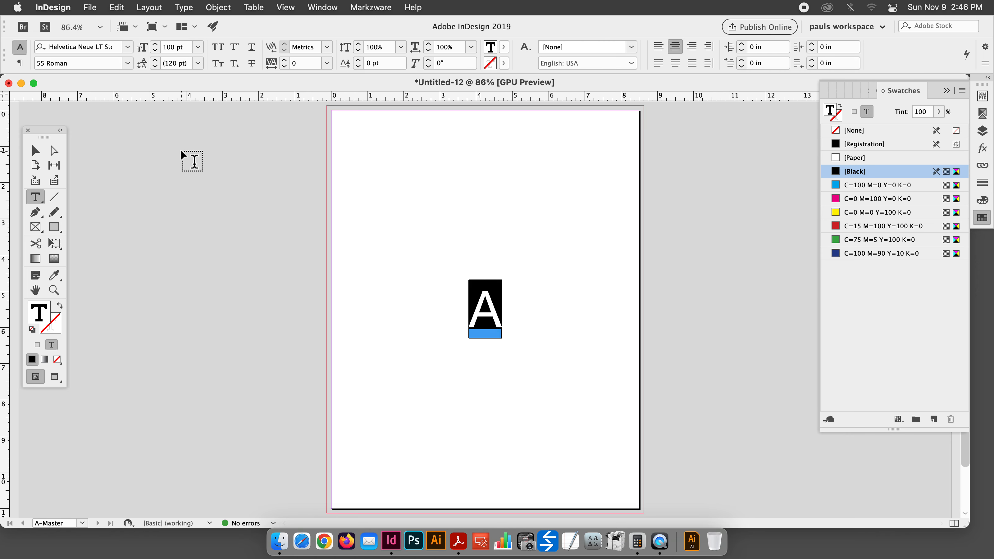
Step: Page through the document from page 1 to page 8, checking the large centred page numbers
{"action": "left_click", "coordinate": [82, 524]}
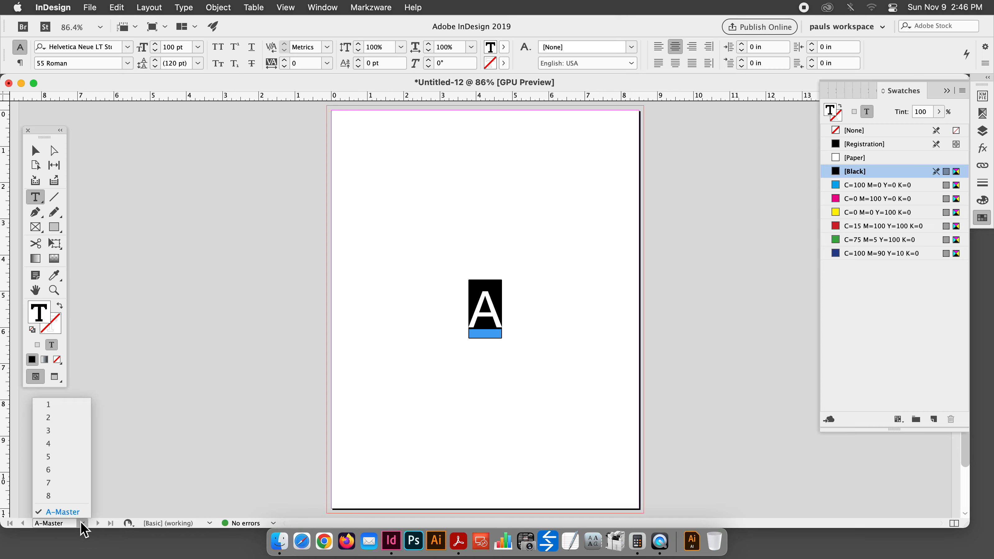
{"action": "left_click", "coordinate": [62, 405]}
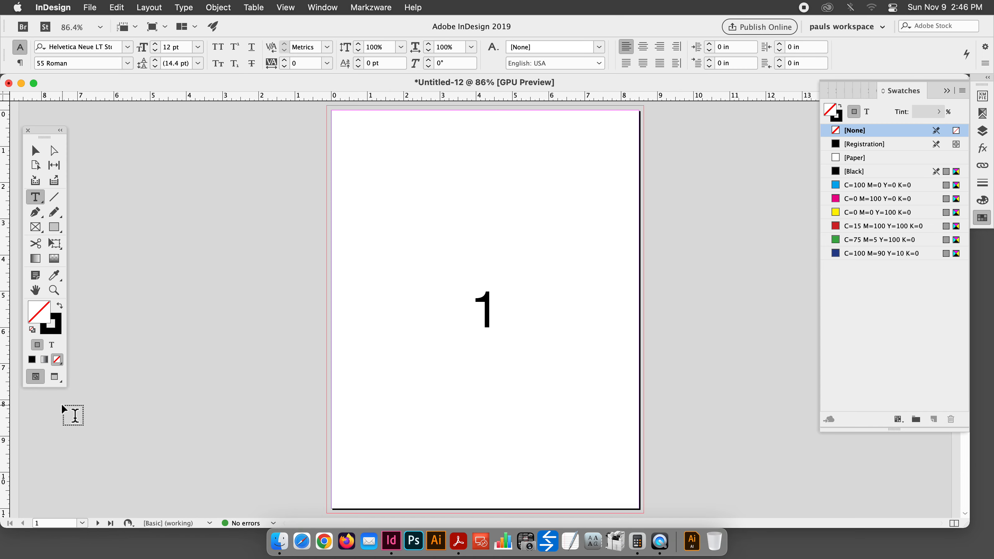
{"action": "left_click", "coordinate": [98, 524]}
{"action": "left_click", "coordinate": [98, 523]}
{"action": "left_click", "coordinate": [98, 524]}
{"action": "left_click", "coordinate": [97, 523]}
{"action": "left_click", "coordinate": [98, 524]}
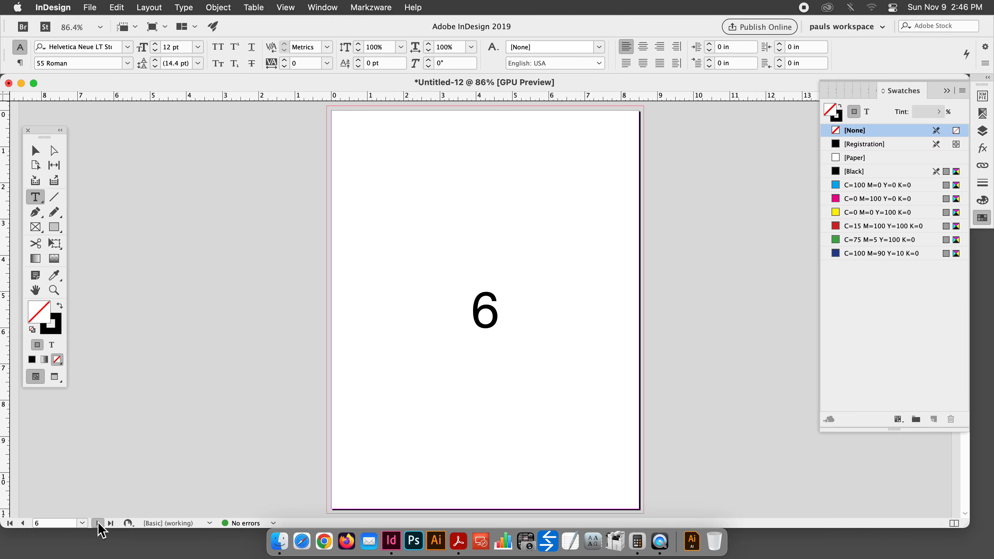
{"action": "left_click", "coordinate": [97, 523]}
{"action": "left_click", "coordinate": [98, 524]}
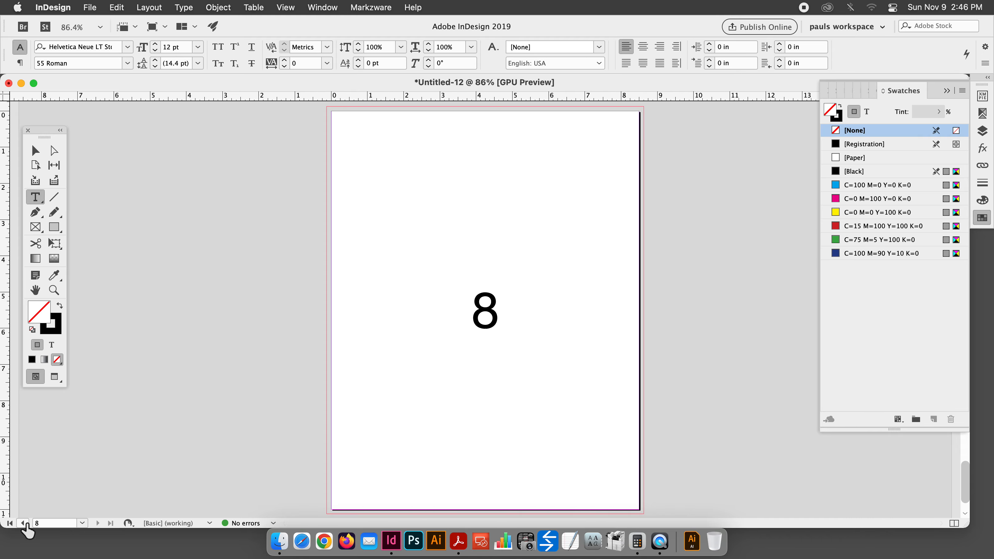
Step: Fill the page number's text frame on A-Master with the magenta swatch C=0 M=100 Y=0 K=0
{"action": "left_click", "coordinate": [82, 524]}
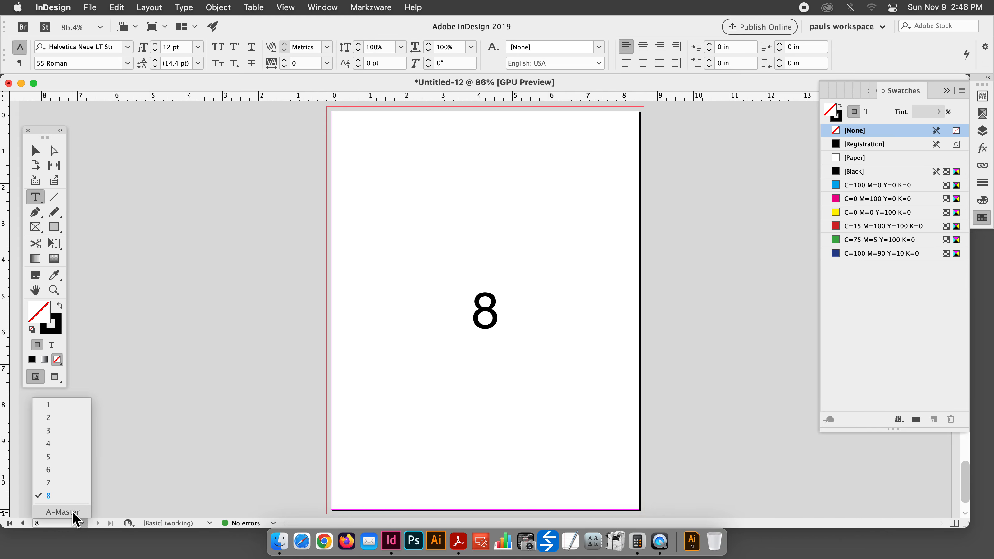
{"action": "left_click", "coordinate": [73, 514]}
{"action": "left_click", "coordinate": [37, 150]}
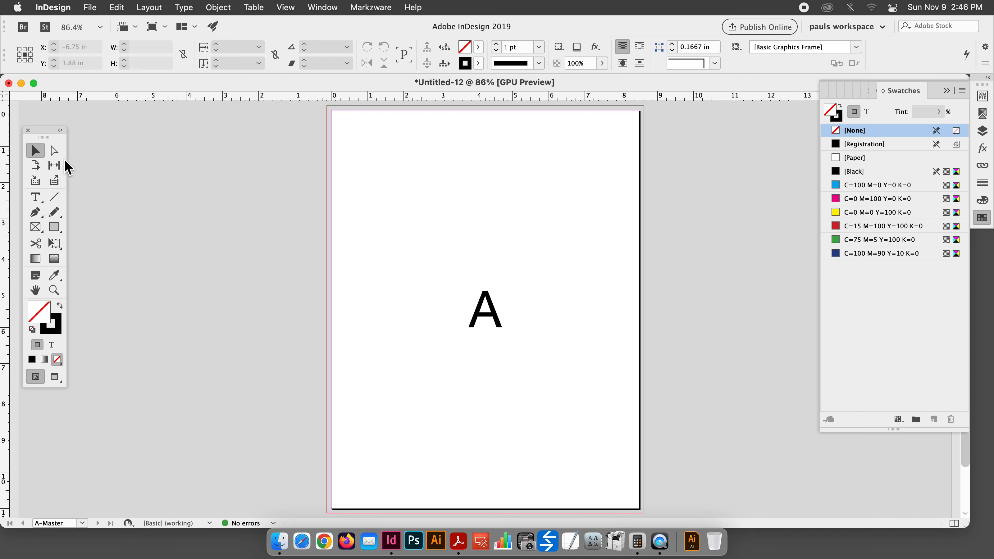
{"action": "left_click", "coordinate": [403, 184]}
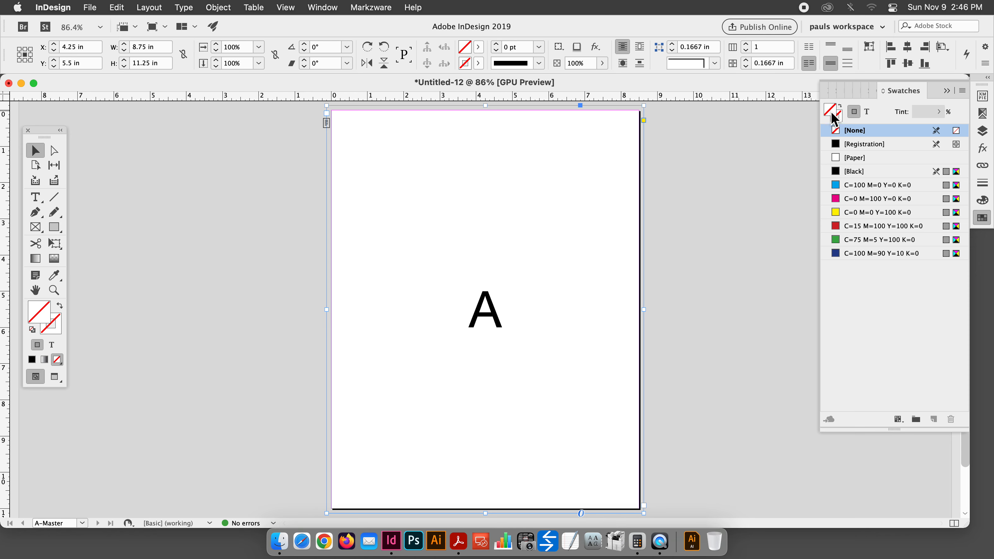
{"action": "left_click", "coordinate": [836, 198]}
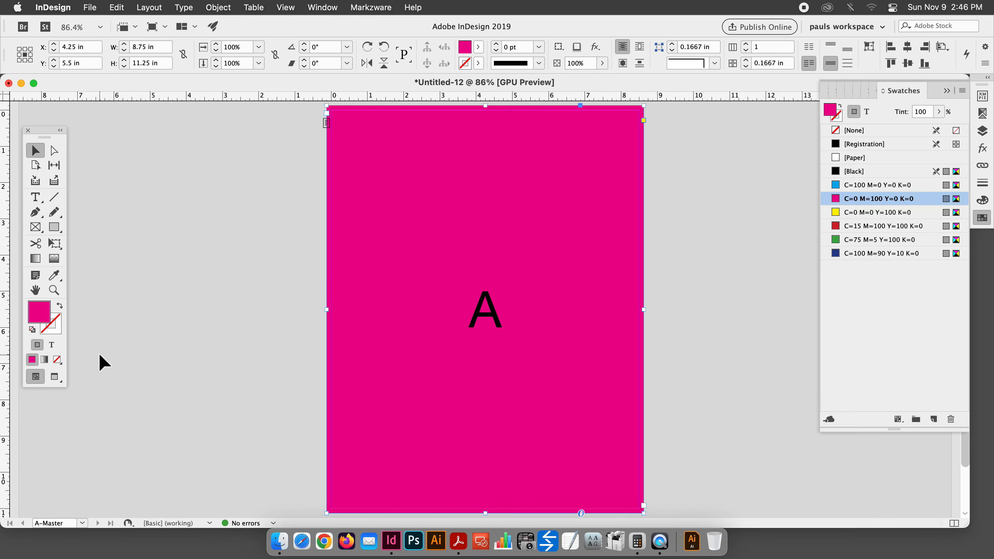
Step: Page through the document from page 1 to page 8, checking the magenta background on every page
{"action": "left_click", "coordinate": [82, 523]}
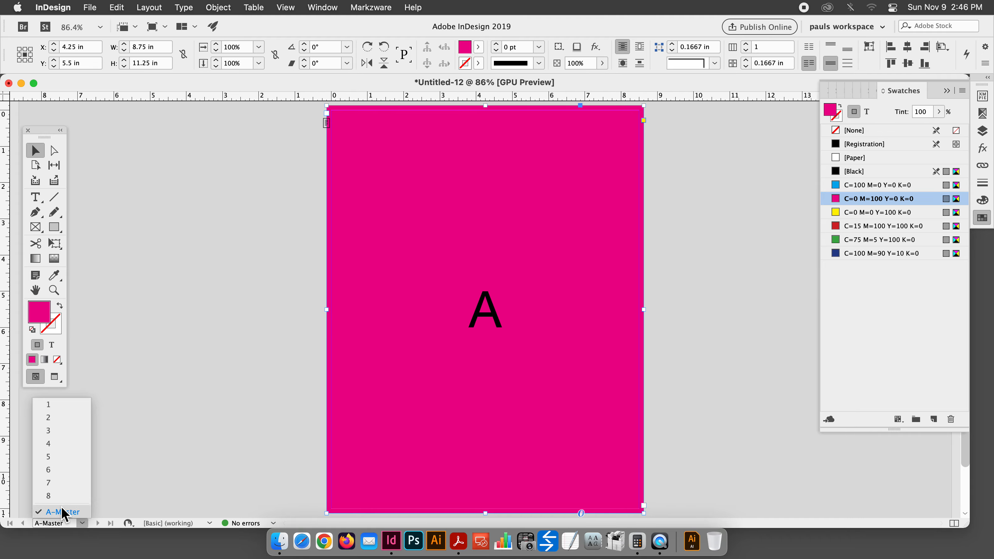
{"action": "left_click", "coordinate": [58, 405]}
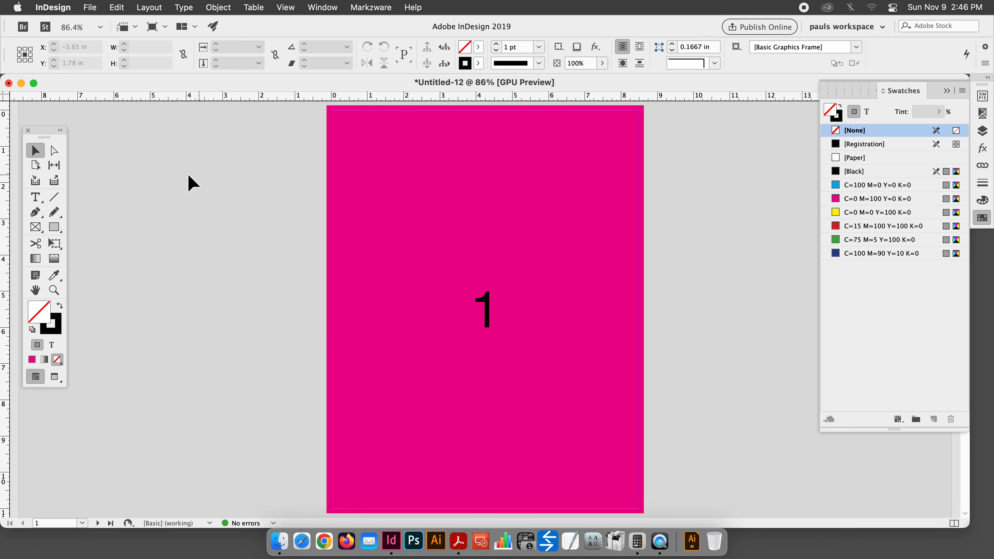
{"action": "left_click", "coordinate": [98, 524]}
{"action": "left_click", "coordinate": [98, 523]}
{"action": "left_click", "coordinate": [98, 523]}
{"action": "left_click", "coordinate": [97, 523]}
{"action": "left_click", "coordinate": [98, 524]}
{"action": "left_click", "coordinate": [98, 523]}
{"action": "left_click", "coordinate": [98, 524]}
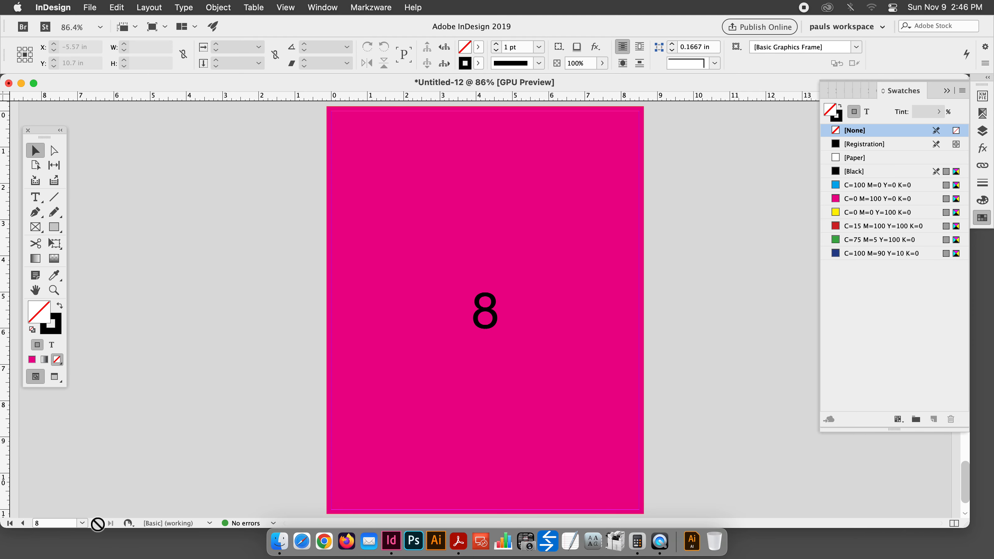
Step: Save the document to the Desktop as Untitled-12.indd in InDesign CC 2019 format
{"action": "left_click", "coordinate": [90, 6]}
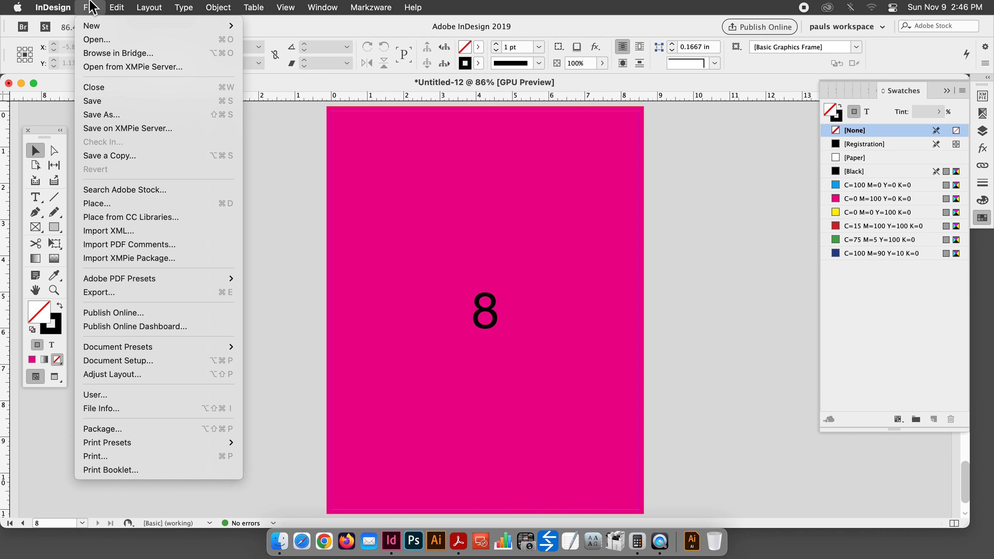
{"action": "left_click", "coordinate": [105, 102]}
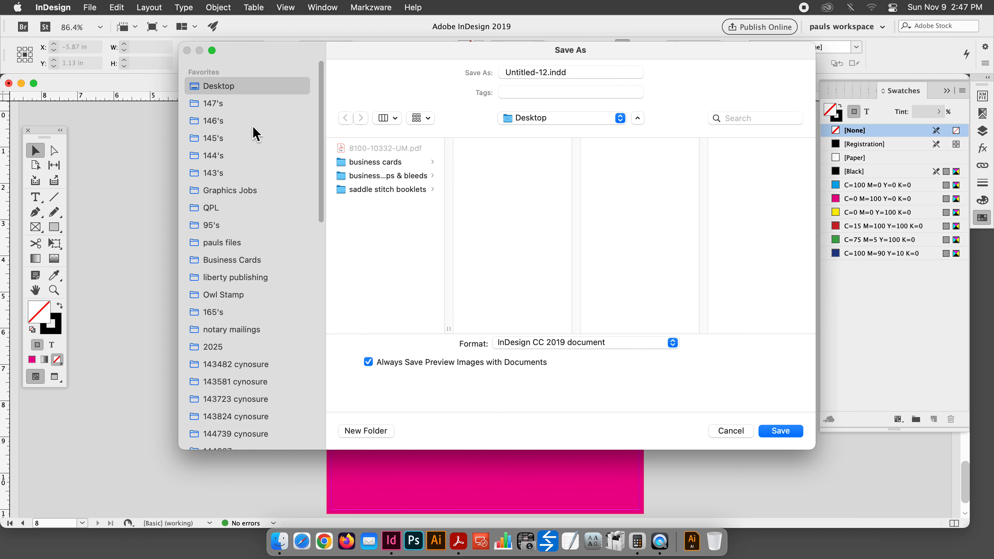
{"action": "left_click", "coordinate": [781, 431]}
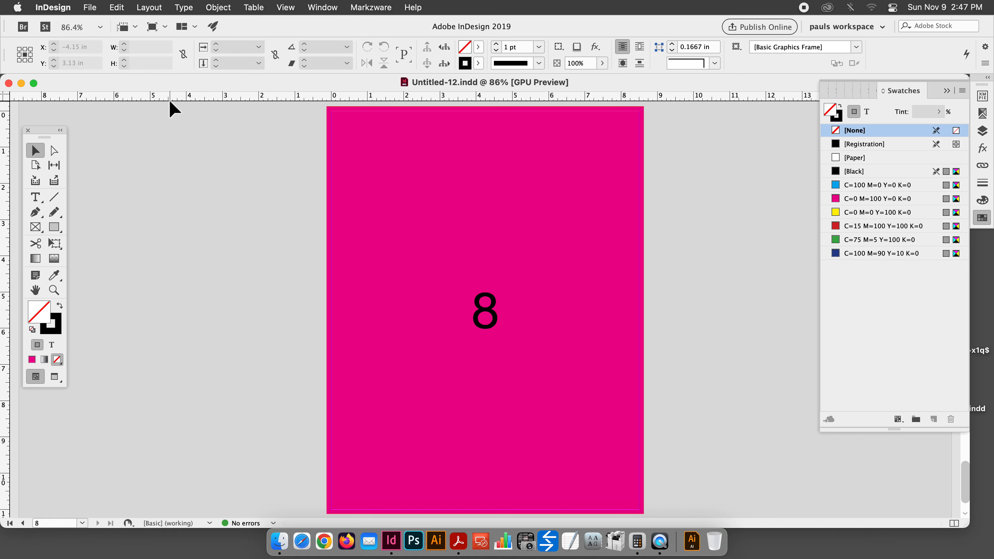
Step: Set up an Adobe PDF (Print) export of the document to the Desktop as Untitled-12.pdf, using the [Press Quality] preset
{"action": "left_click", "coordinate": [115, 7]}
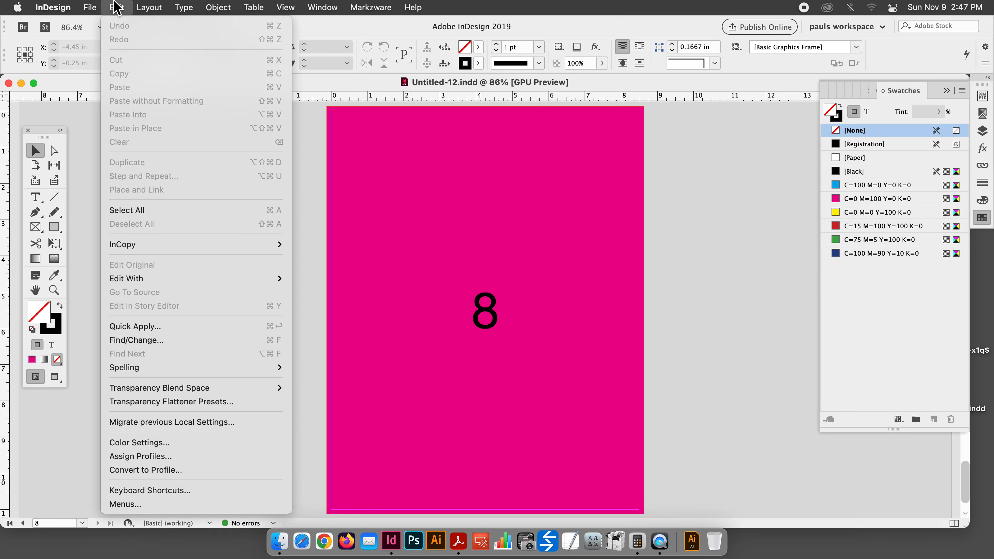
{"action": "mouse_move", "coordinate": [95, 7]}
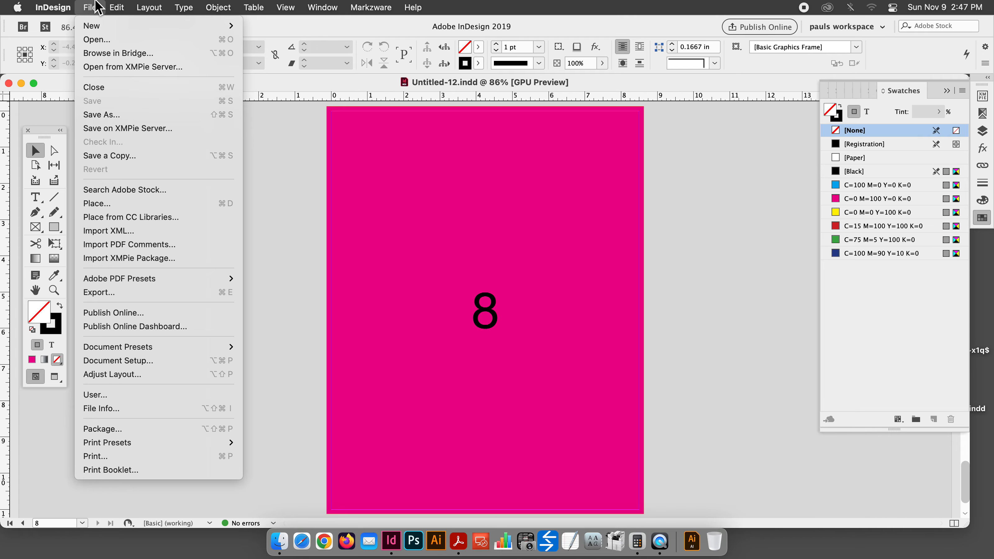
{"action": "left_click", "coordinate": [136, 290]}
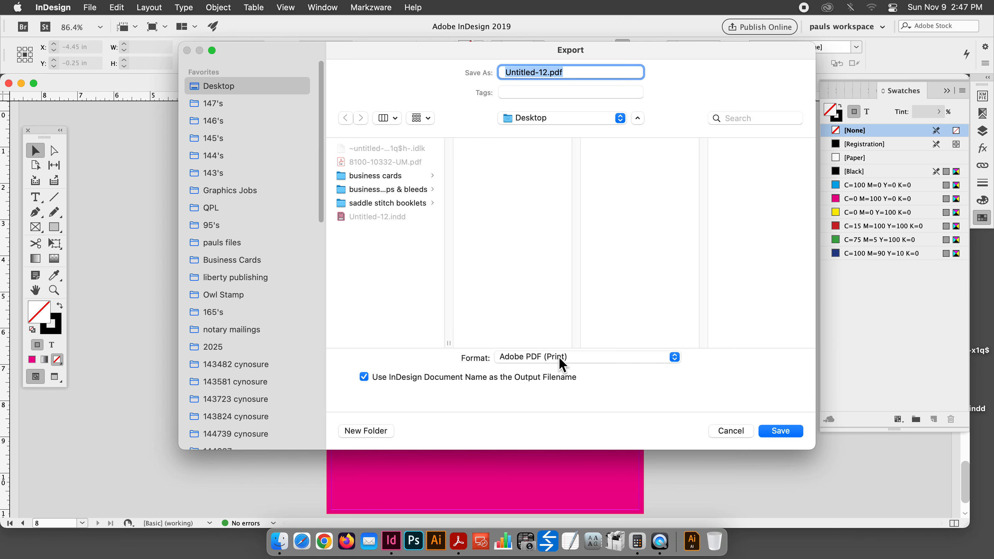
{"action": "left_click", "coordinate": [779, 430]}
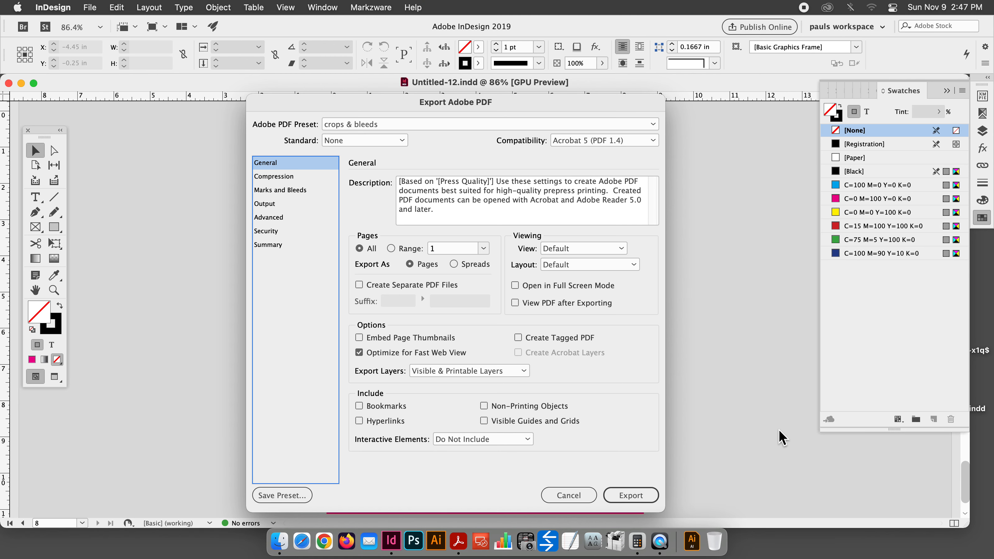
{"action": "left_click", "coordinate": [342, 120]}
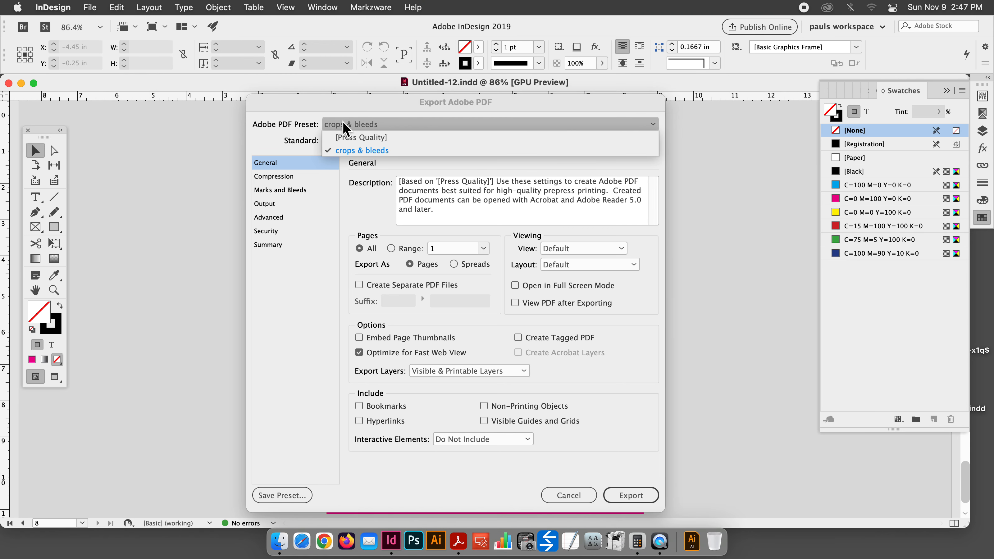
{"action": "left_click", "coordinate": [344, 122]}
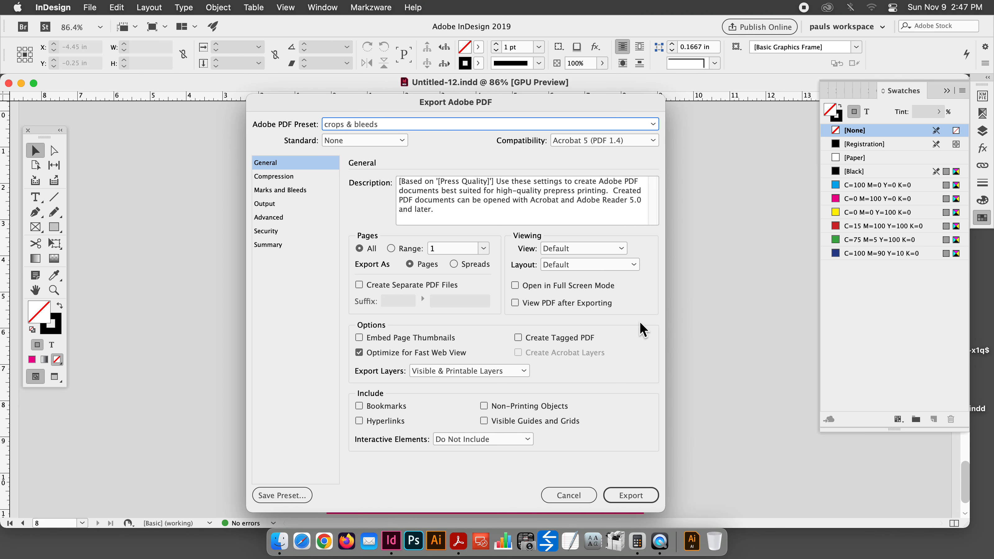
{"action": "left_click", "coordinate": [343, 122]}
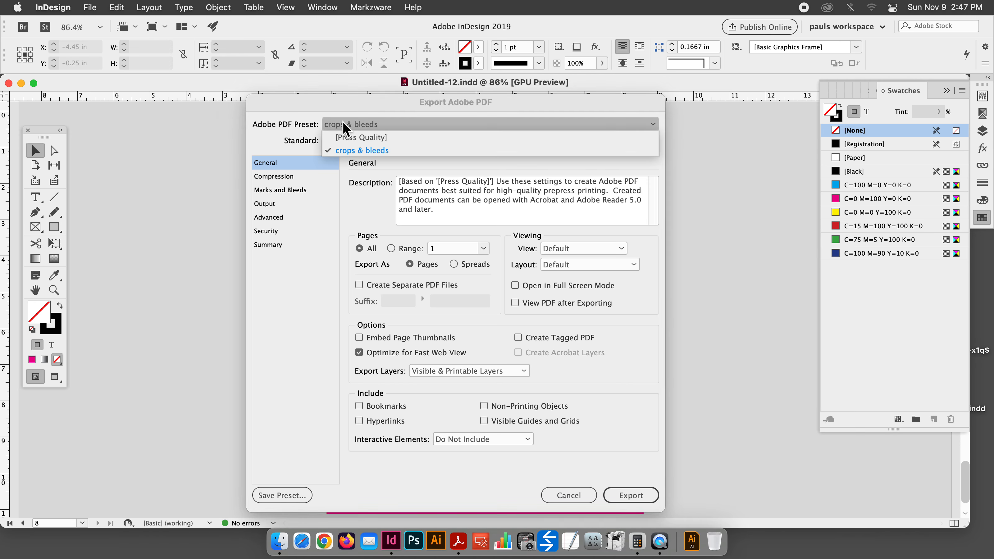
{"action": "left_click", "coordinate": [357, 137]}
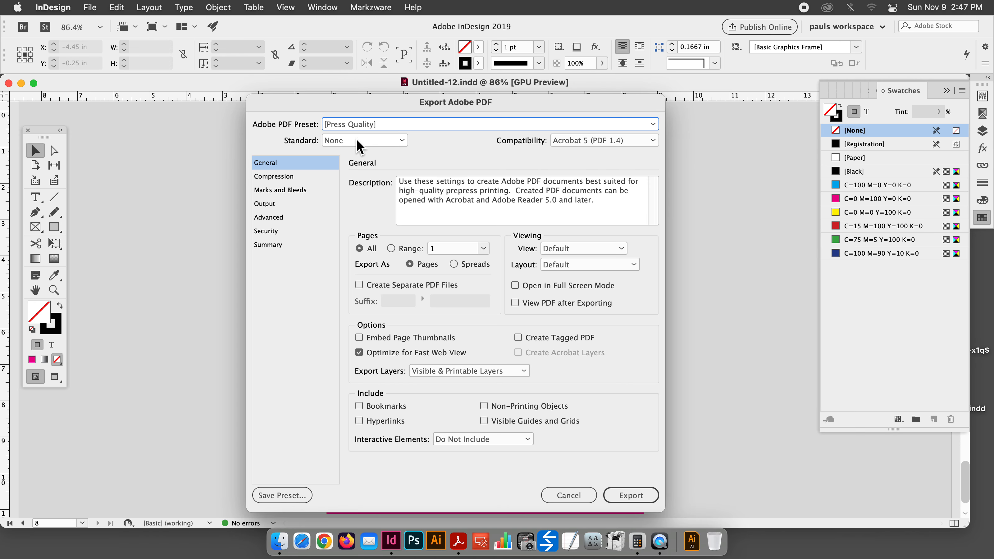
Step: Enable crop marks, set the bleed to 0.125 in on all sides and export the PDF
{"action": "left_click", "coordinate": [277, 191]}
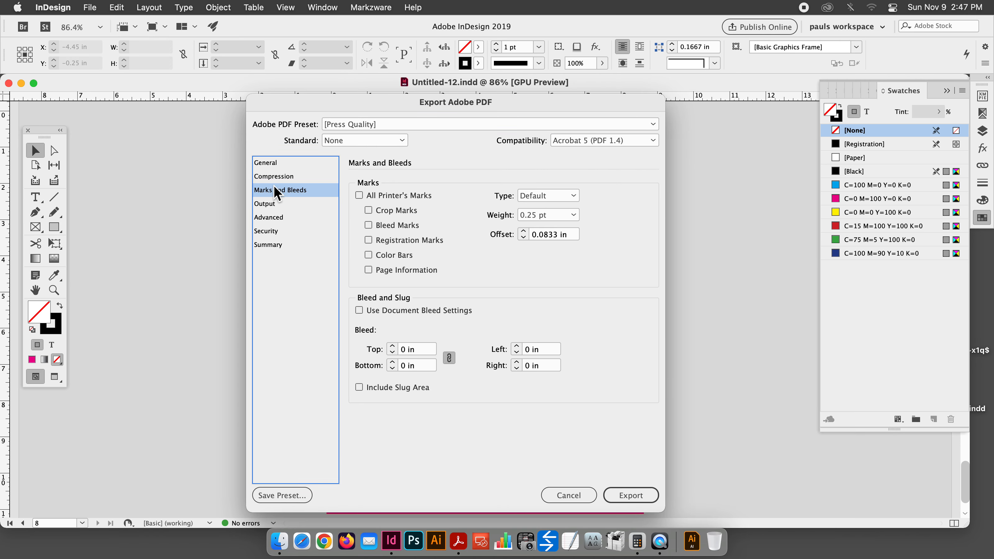
{"action": "left_click", "coordinate": [368, 210]}
{"action": "left_click", "coordinate": [392, 345]}
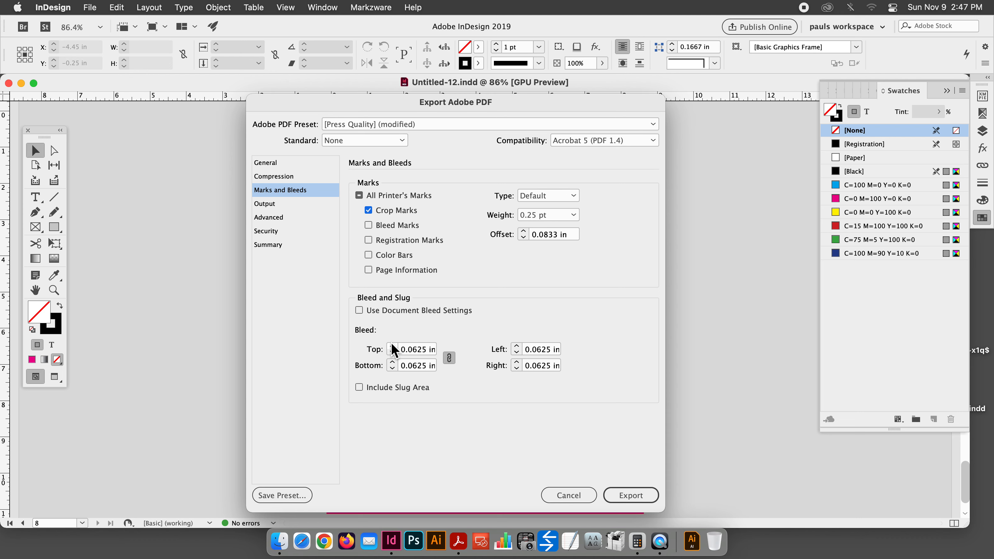
{"action": "left_click", "coordinate": [392, 346]}
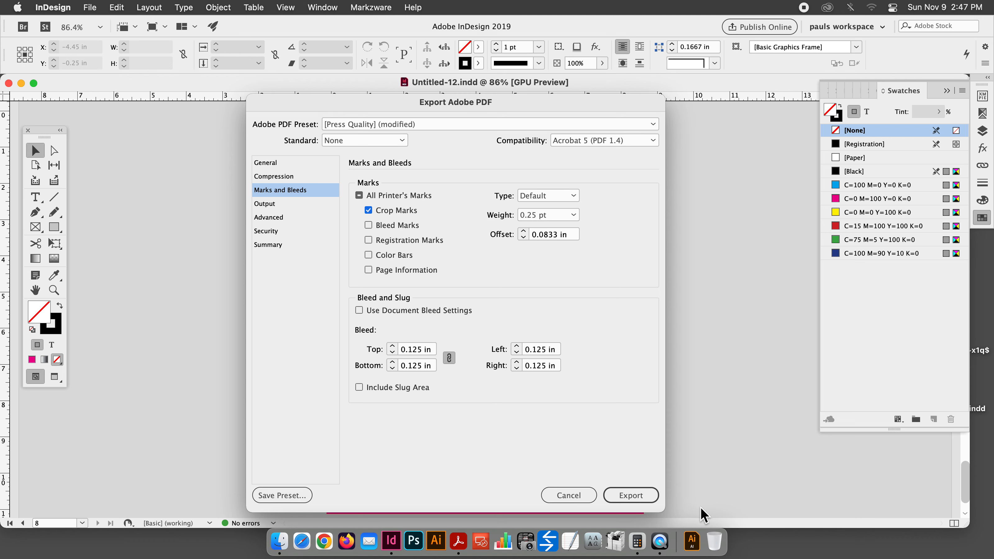
{"action": "left_click", "coordinate": [630, 496]}
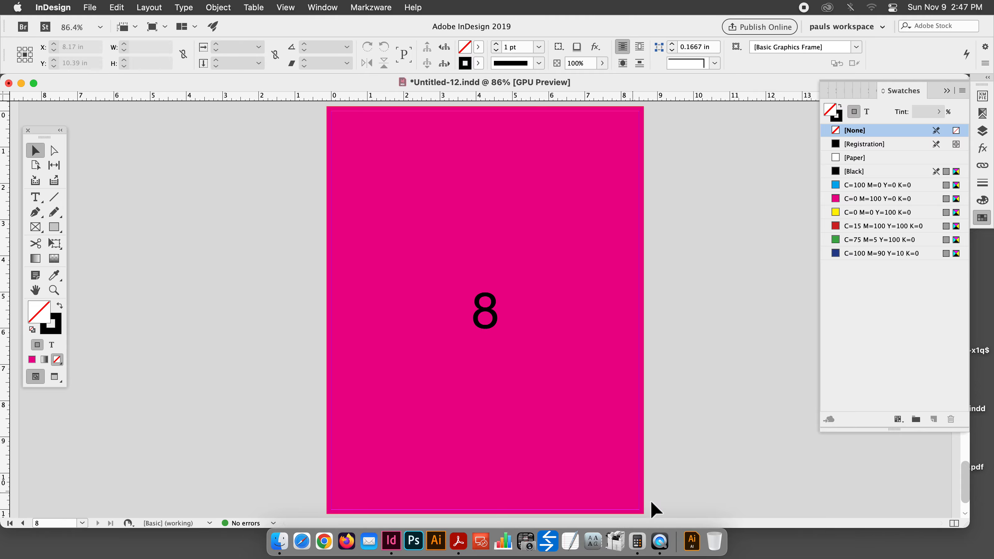
Step: Close the InDesign document, saving its changes, and switch to Finder
{"action": "left_click", "coordinate": [9, 83]}
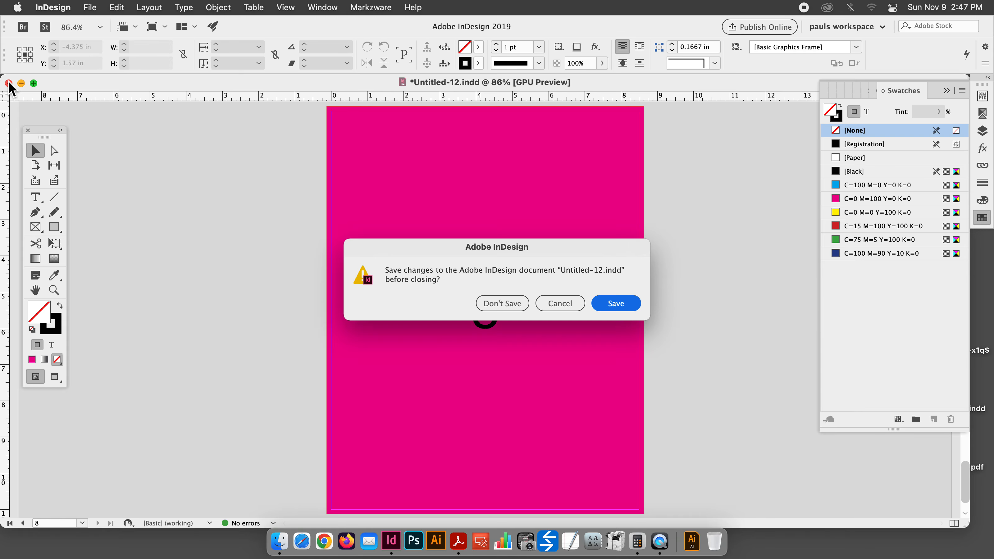
{"action": "left_click", "coordinate": [609, 305]}
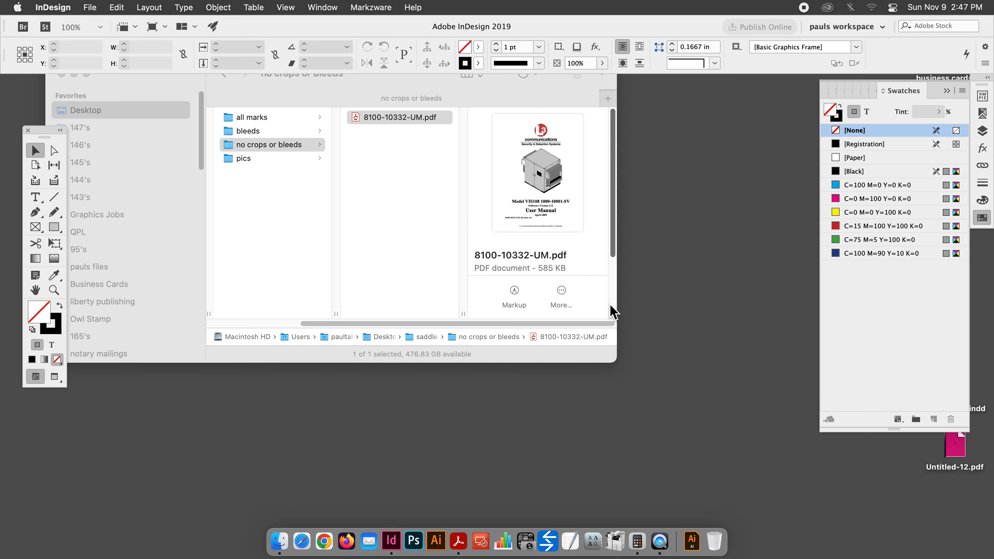
{"action": "left_click", "coordinate": [745, 426]}
Step: Rearrange Untitled-12.indd and Untitled-12.pdf on the desktop and close the open Finder window
{"action": "left_click_drag", "start_coordinate": [955, 386], "coordinate": [940, 311]}
{"action": "left_click_drag", "start_coordinate": [958, 439], "coordinate": [784, 357]}
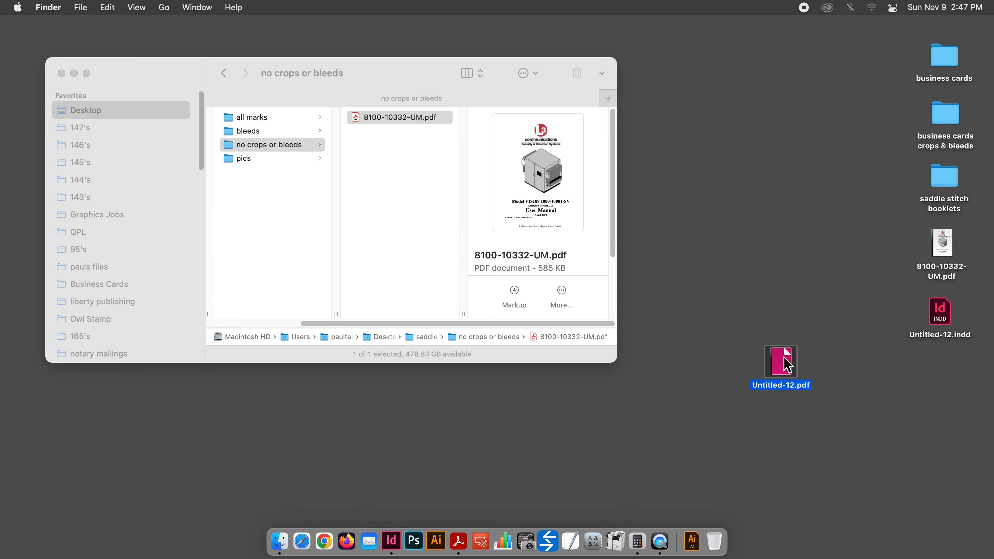
{"action": "left_click", "coordinate": [61, 73]}
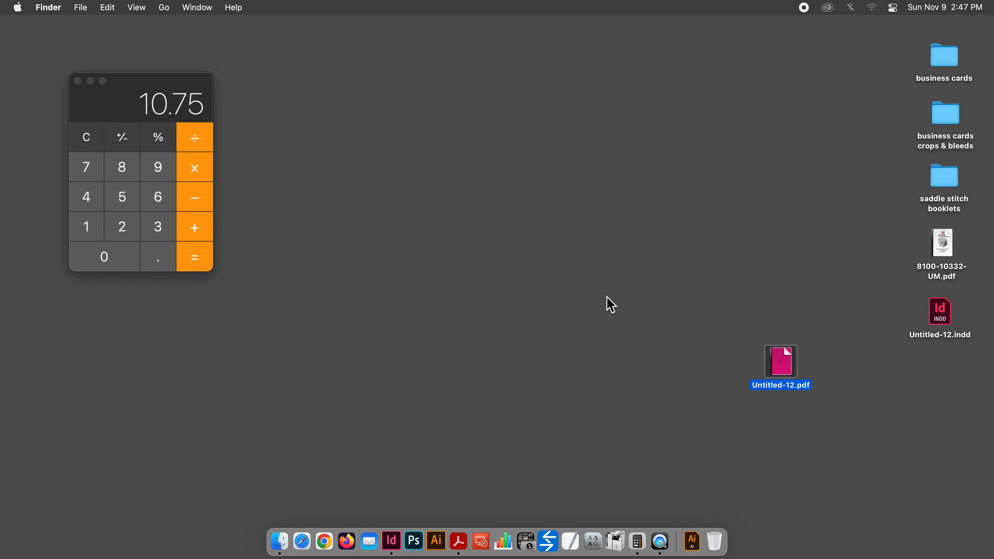
Step: Open Untitled-12.pdf in Acrobat to view its crop marks and bleed, and close it
{"action": "left_click", "coordinate": [776, 439]}
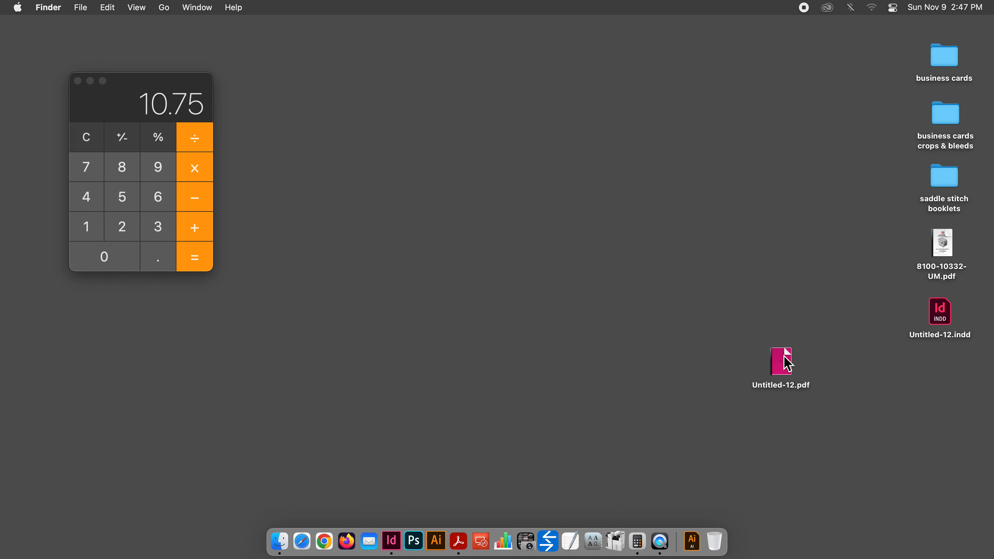
{"action": "double_click", "coordinate": [785, 358]}
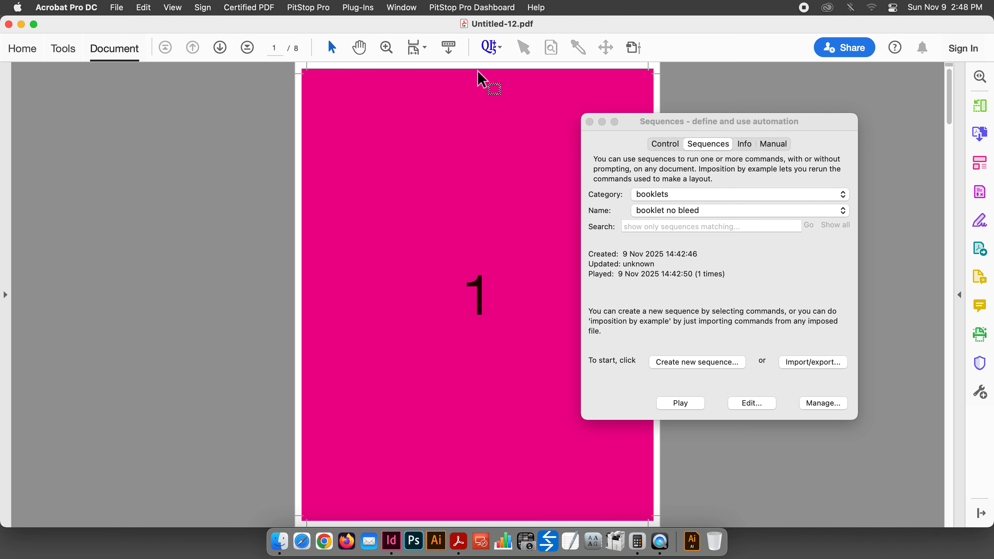
{"action": "left_click", "coordinate": [8, 24]}
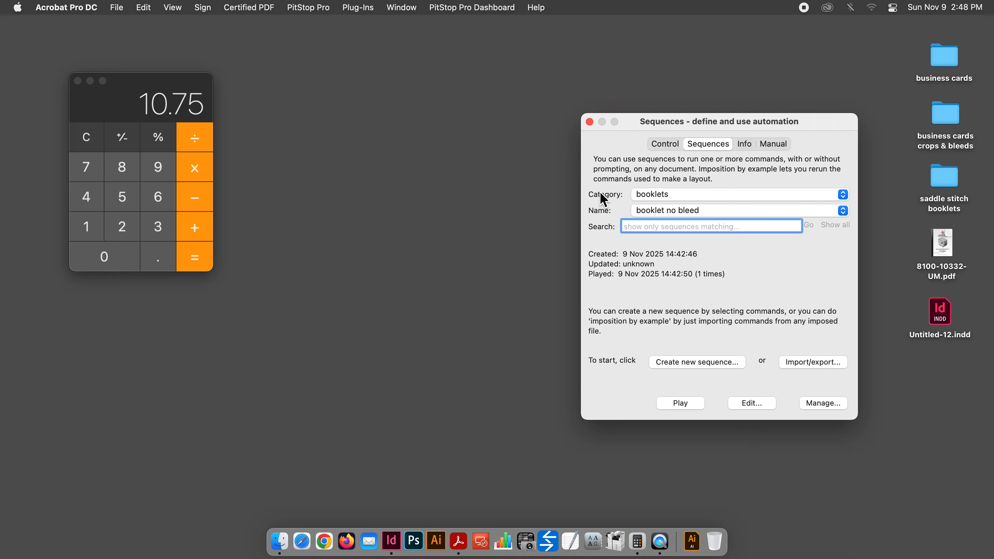
Step: Preview the printer spread key image in the pics folder of saddle stitch booklets to examine the 8-page booklet's page order
{"action": "left_click", "coordinate": [417, 172]}
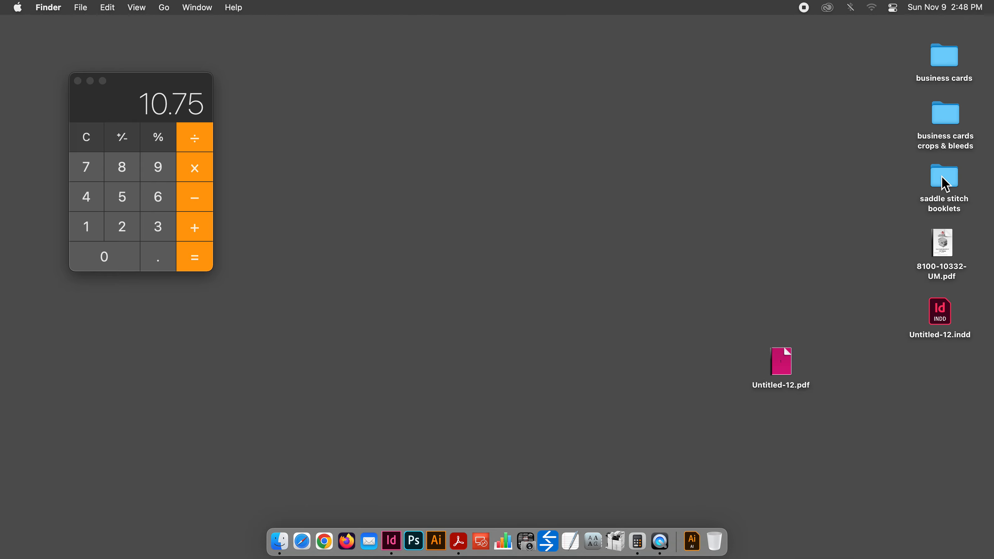
{"action": "double_click", "coordinate": [946, 185]}
{"action": "left_click", "coordinate": [426, 158]}
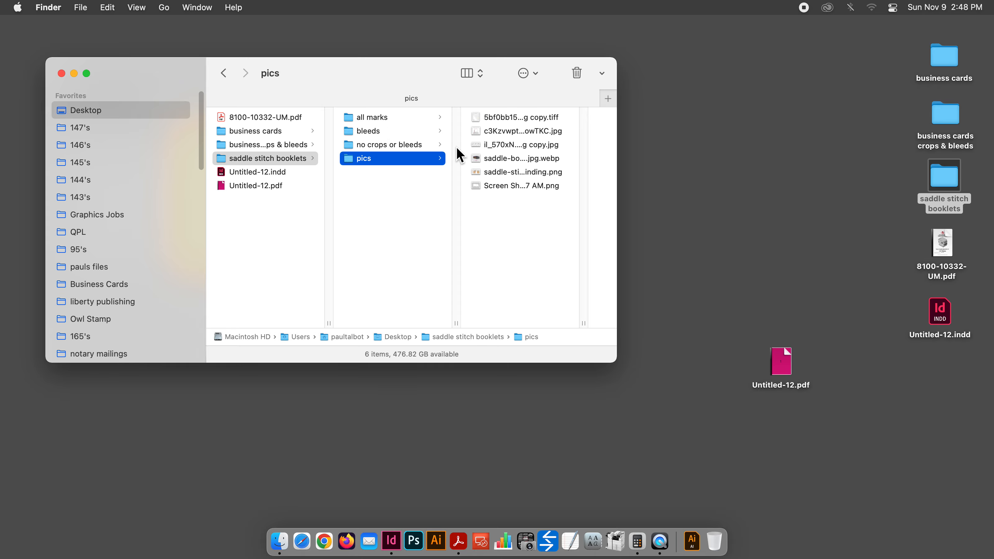
{"action": "left_click", "coordinate": [502, 117]}
{"action": "key", "text": "space"}
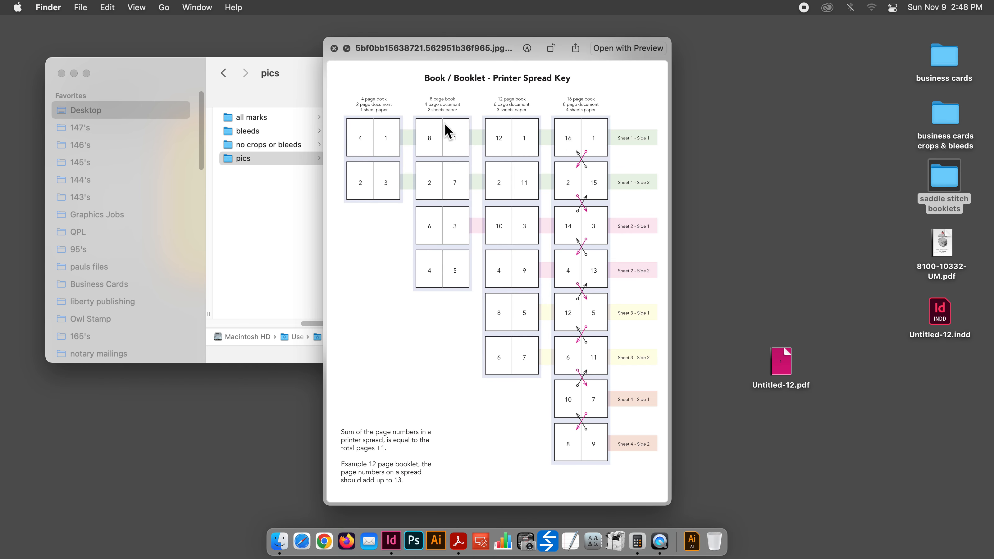
{"action": "left_click", "coordinate": [333, 48]}
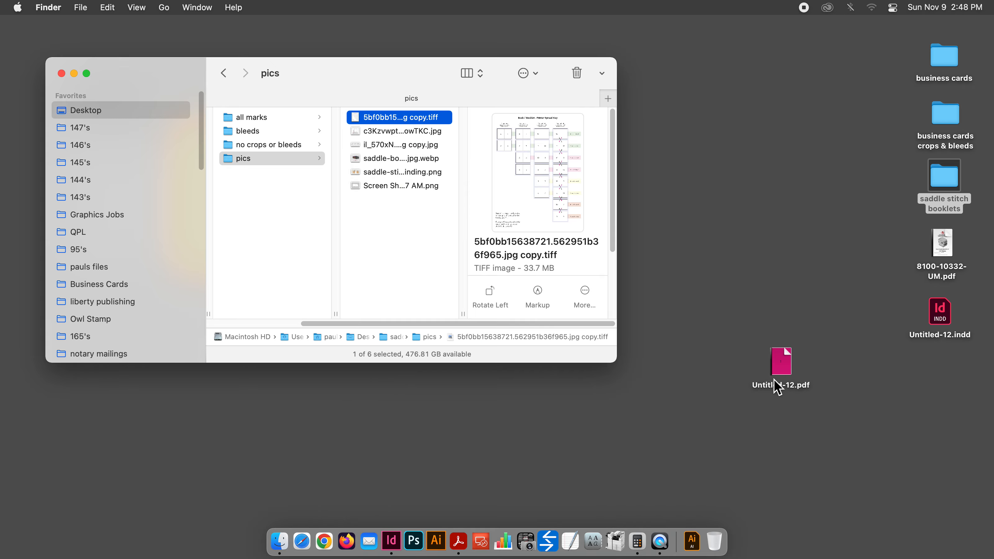
Step: Reopen Untitled-12.pdf in Acrobat and check its page size
{"action": "double_click", "coordinate": [778, 362]}
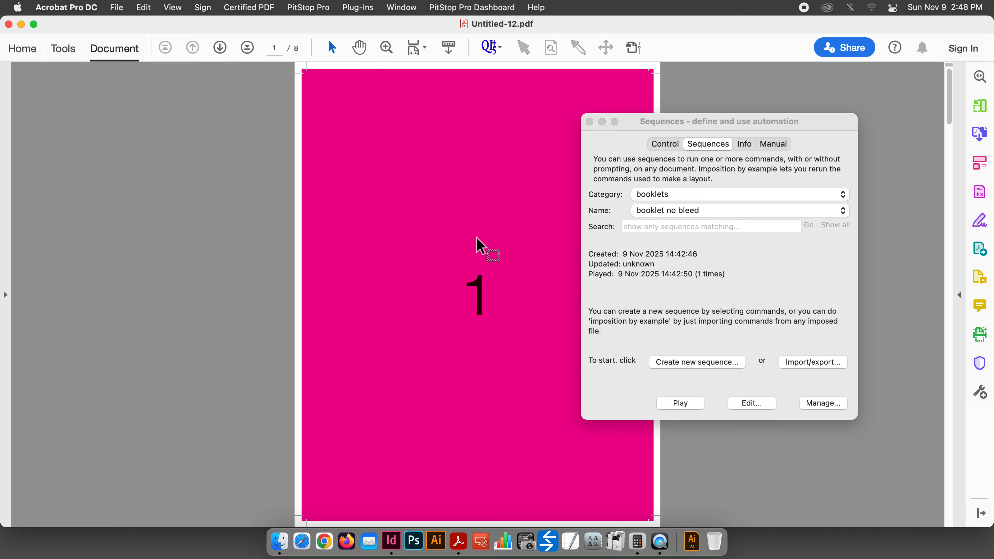
{"action": "mouse_move", "coordinate": [89, 493]}
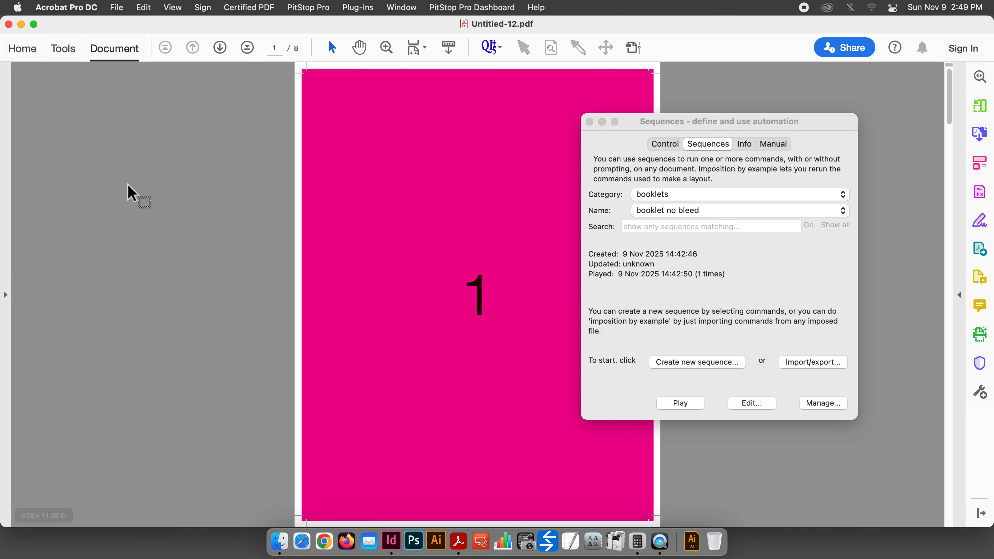
Step: Close the PDF, switch to InDesign and create a one-page 8.5 x 11 in Letter document with 0.125 in bleed
{"action": "left_click", "coordinate": [8, 24]}
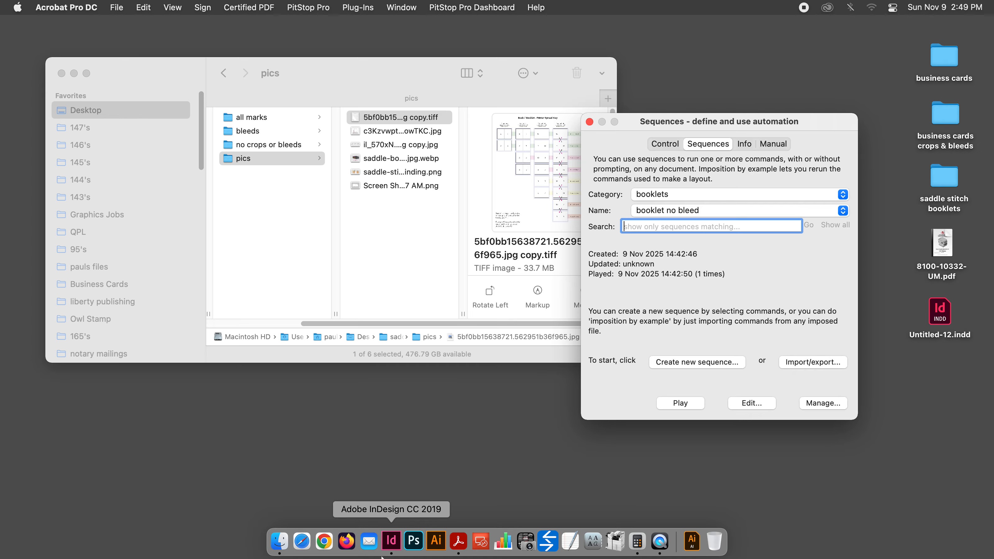
{"action": "right_click", "coordinate": [393, 541]}
{"action": "left_click", "coordinate": [392, 542]}
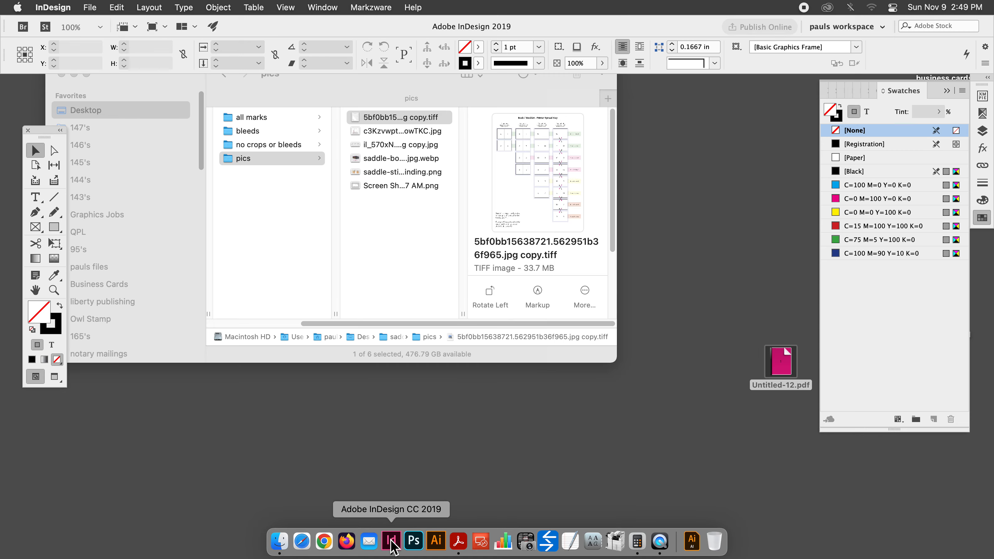
{"action": "left_click", "coordinate": [88, 6]}
{"action": "mouse_move", "coordinate": [92, 28]}
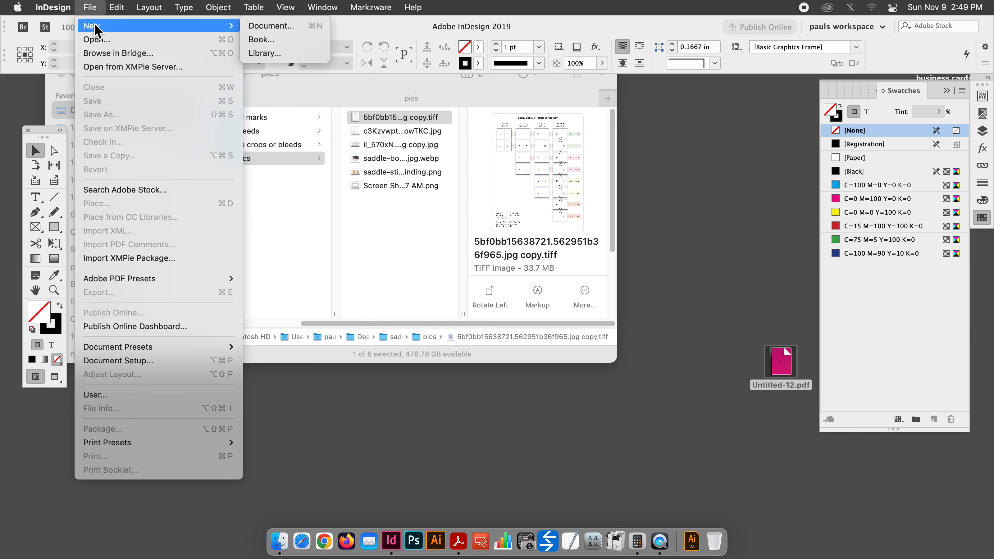
{"action": "left_click", "coordinate": [271, 26]}
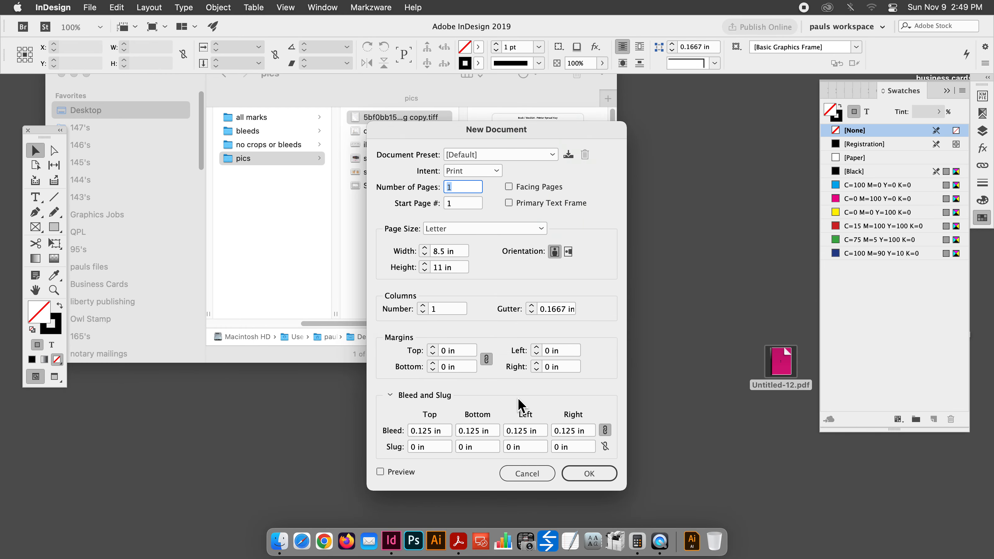
{"action": "left_click", "coordinate": [589, 475]}
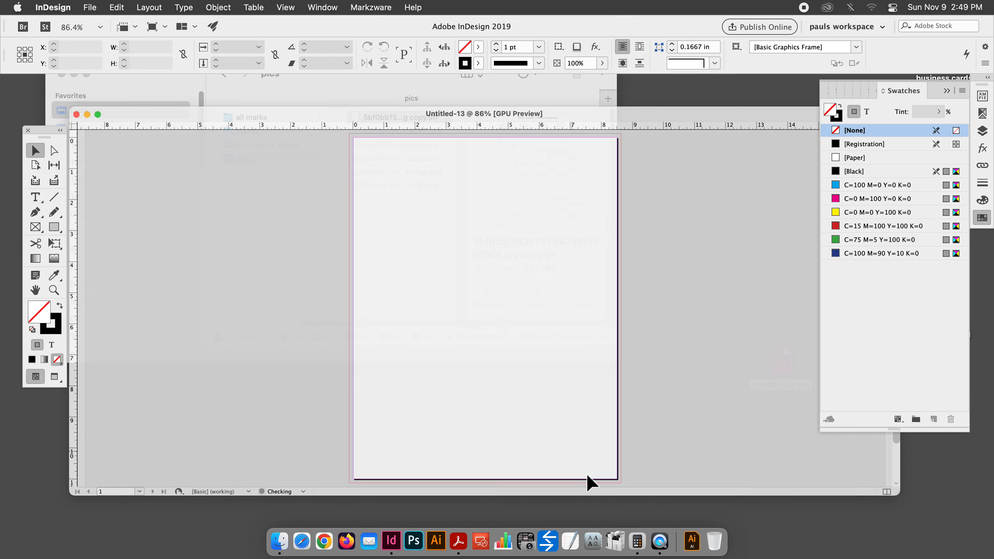
Step: Place Untitled-12.pdf from the Desktop onto the blank page at its original size
{"action": "left_click", "coordinate": [90, 7]}
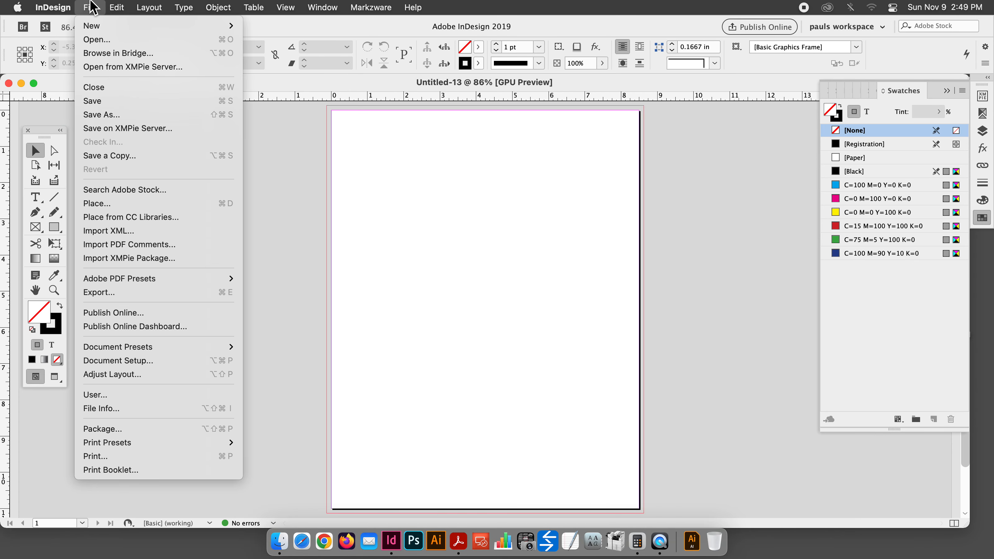
{"action": "mouse_move", "coordinate": [122, 279]}
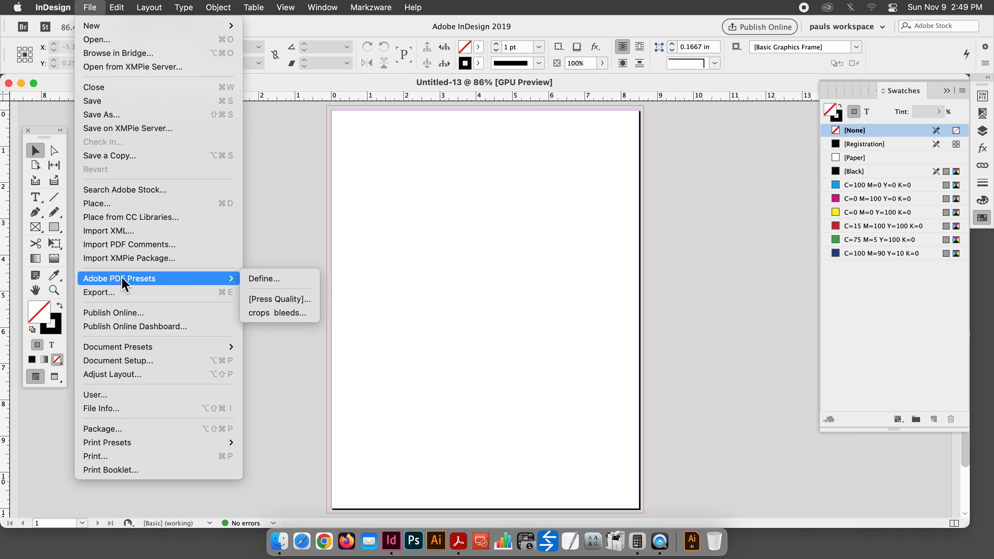
{"action": "left_click", "coordinate": [108, 205]}
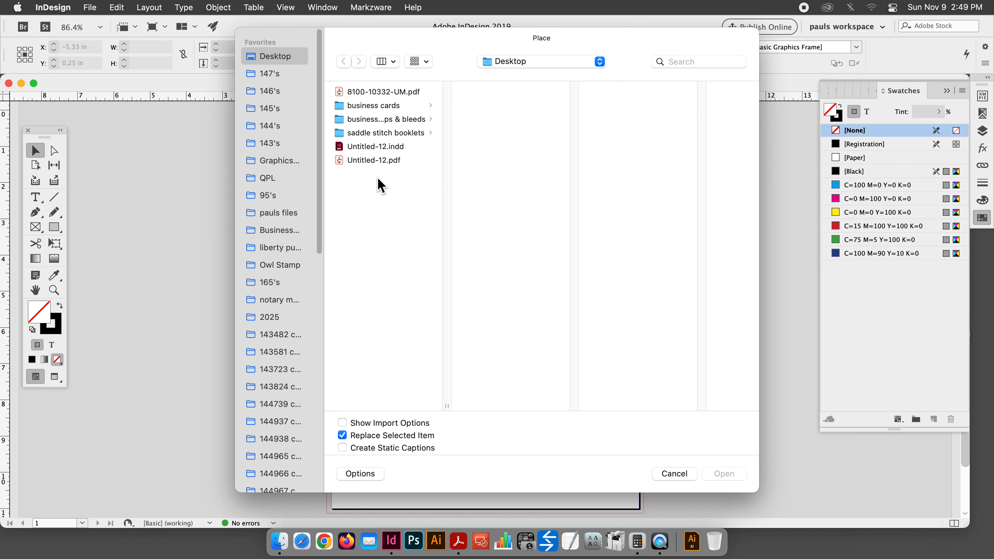
{"action": "left_click", "coordinate": [372, 160]}
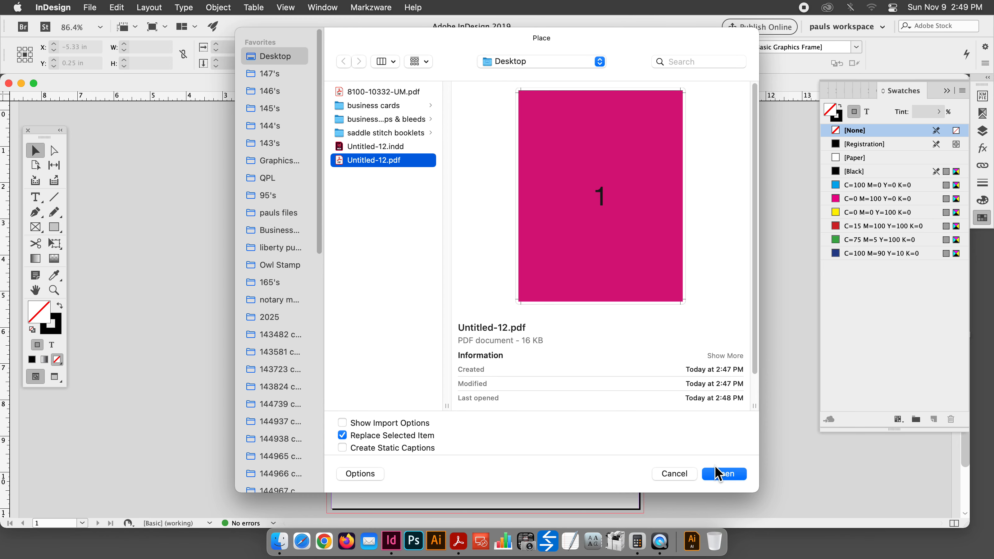
{"action": "left_click", "coordinate": [724, 474]}
{"action": "left_click", "coordinate": [344, 215]}
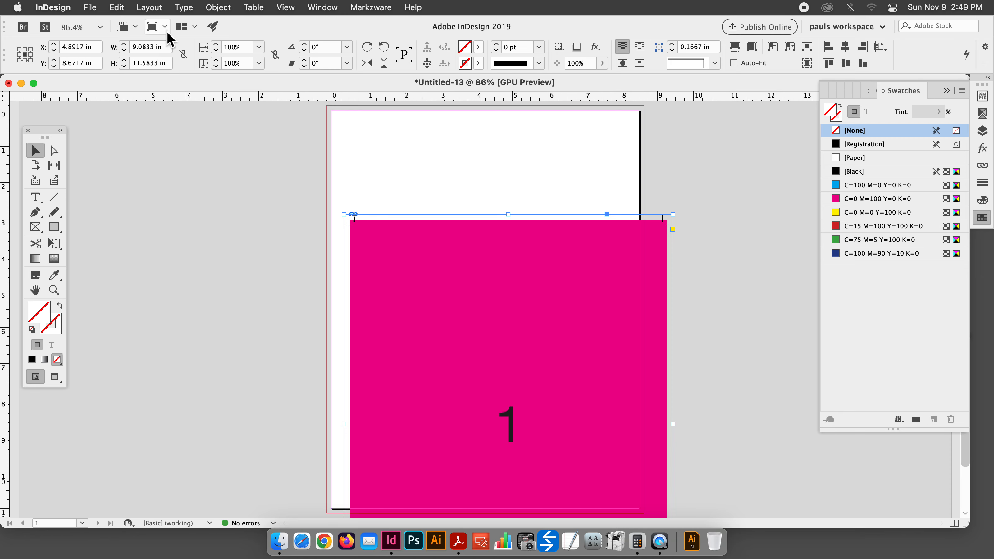
Step: Check the placed PDF's exact width and height, and close the InDesign document without saving
{"action": "left_click", "coordinate": [167, 54]}
{"action": "left_click", "coordinate": [168, 54]}
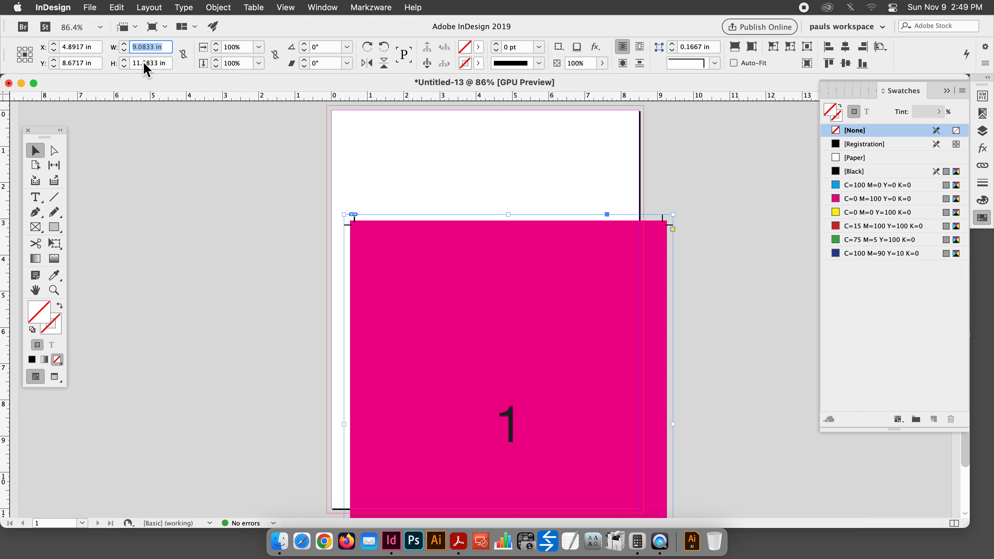
{"action": "left_click", "coordinate": [154, 47]}
{"action": "left_click_drag", "start_coordinate": [157, 50], "coordinate": [150, 47]}
{"action": "left_click", "coordinate": [10, 83]}
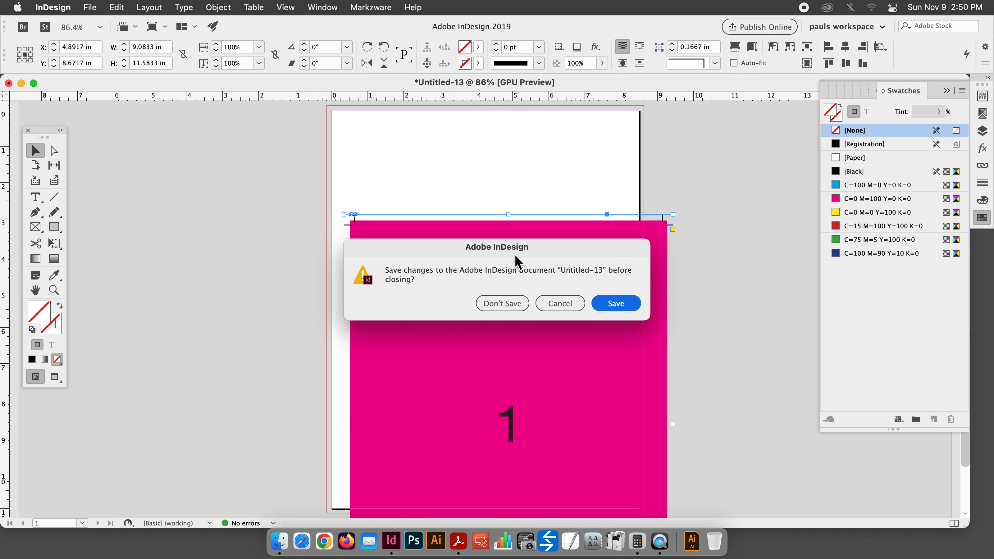
{"action": "left_click", "coordinate": [501, 305]}
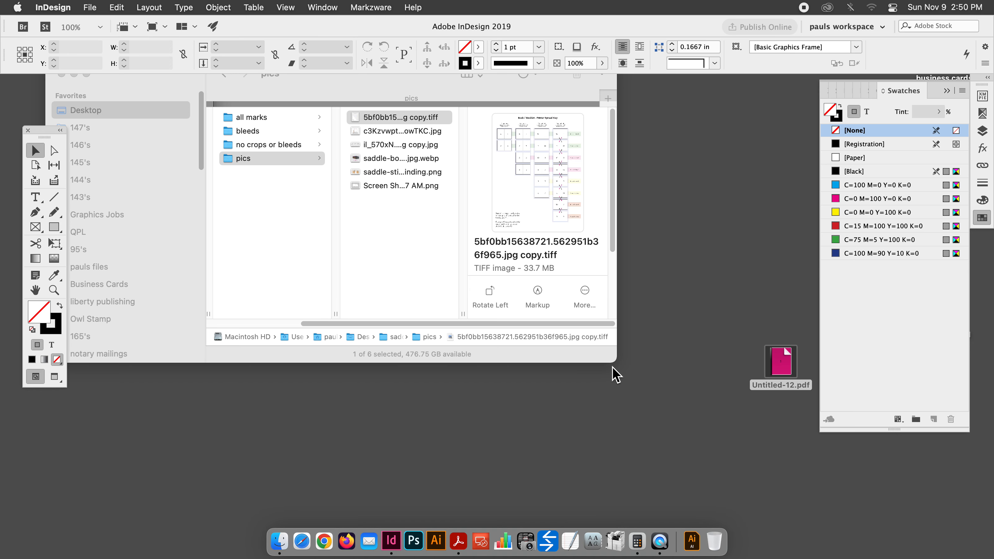
Step: Reopen Untitled-12.pdf in Acrobat and move the Sequences window off the middle of the page
{"action": "left_click", "coordinate": [679, 396]}
{"action": "left_click", "coordinate": [780, 370]}
{"action": "double_click", "coordinate": [781, 370]}
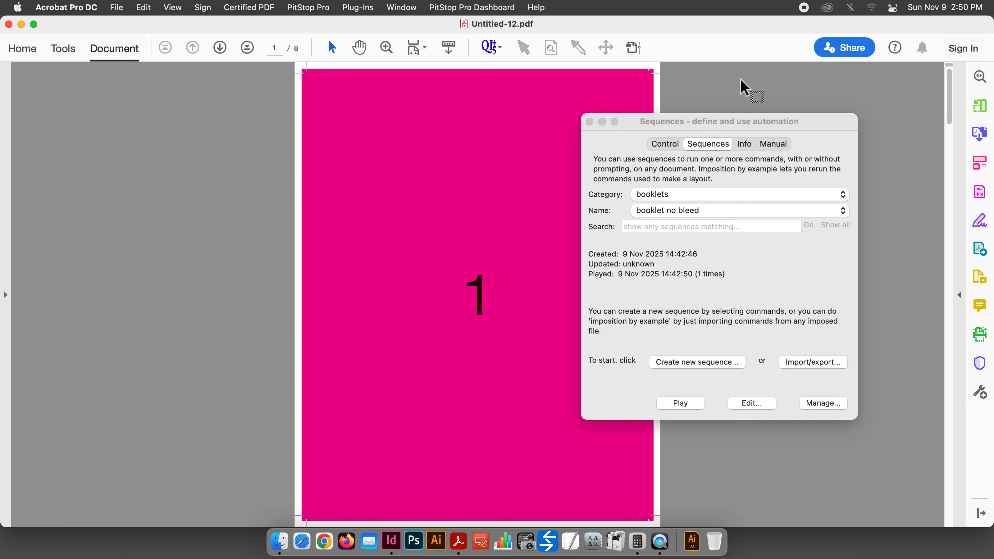
{"action": "left_click_drag", "start_coordinate": [694, 118], "coordinate": [762, 105]}
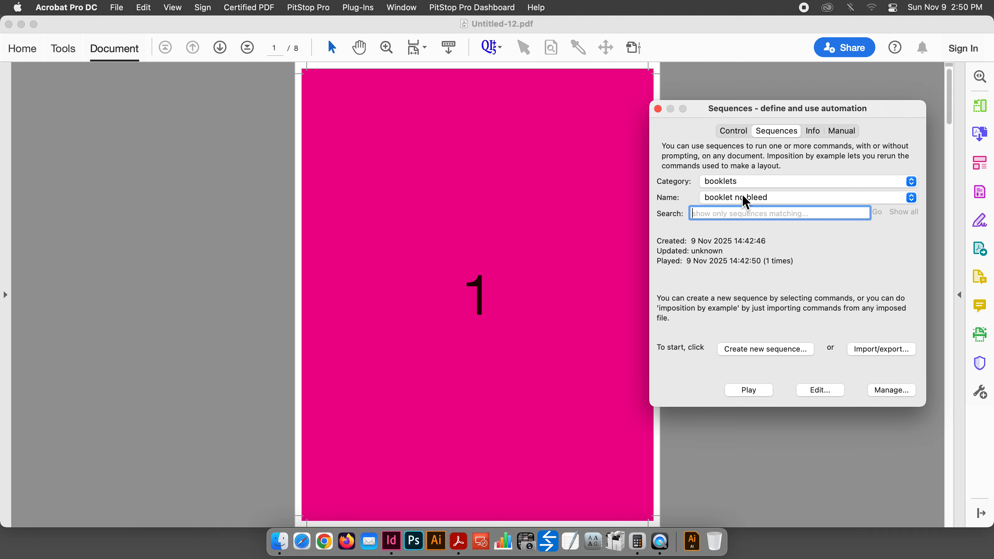
Step: Create a new sequence and add a Trim and shift command that works on odd pages only across the entire document
{"action": "left_click", "coordinate": [748, 354]}
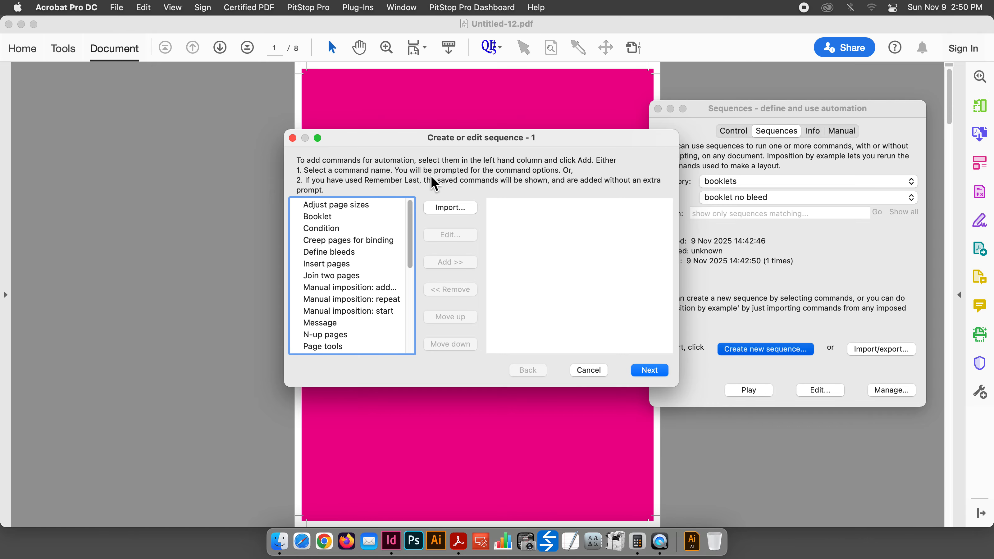
{"action": "left_click_drag", "start_coordinate": [430, 136], "coordinate": [777, 241]}
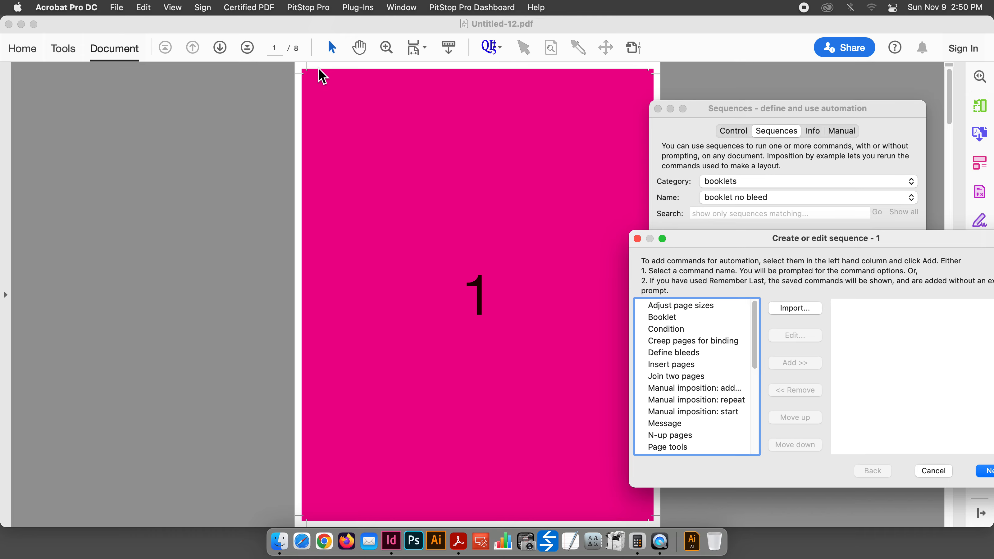
{"action": "left_click_drag", "start_coordinate": [750, 245], "coordinate": [398, 175]}
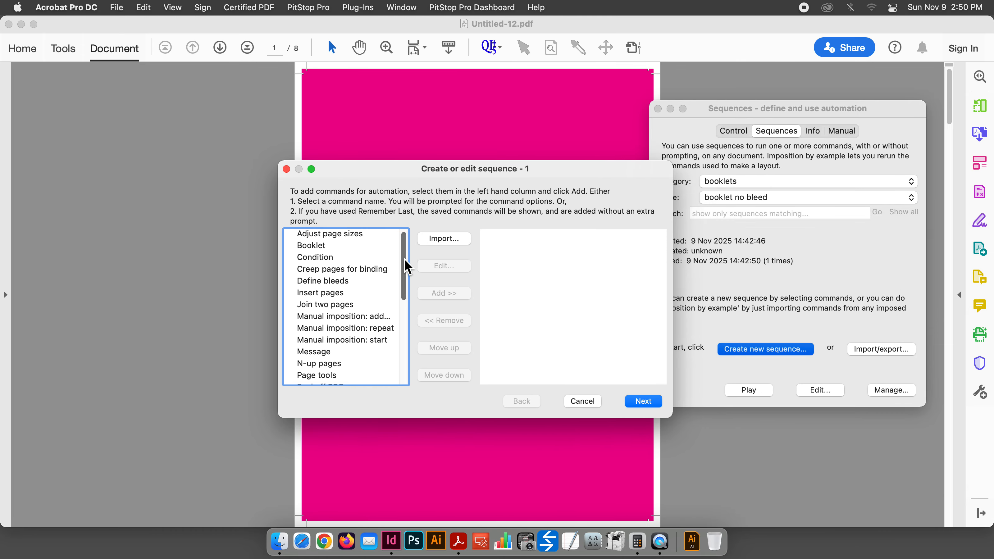
{"action": "left_click_drag", "start_coordinate": [405, 259], "coordinate": [409, 410]}
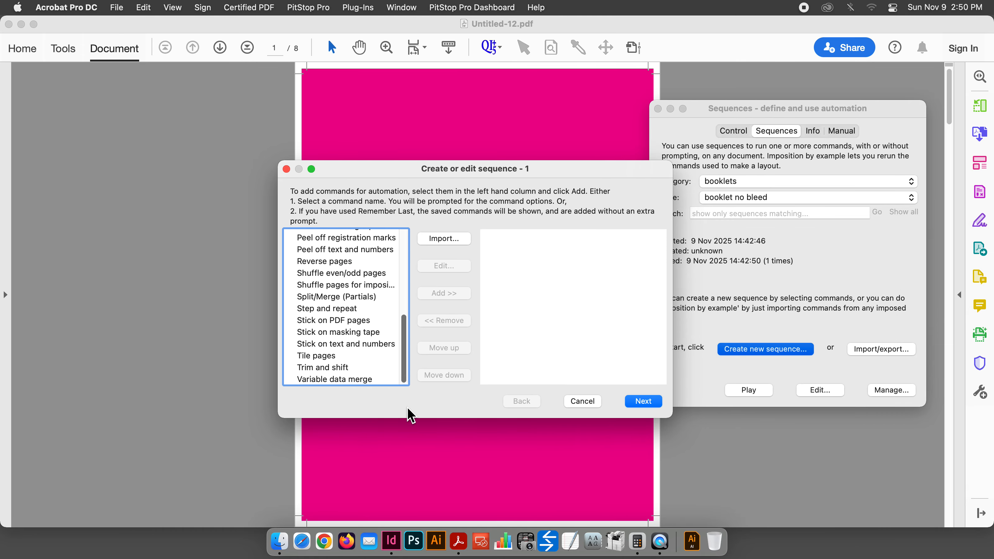
{"action": "left_click", "coordinate": [310, 366]}
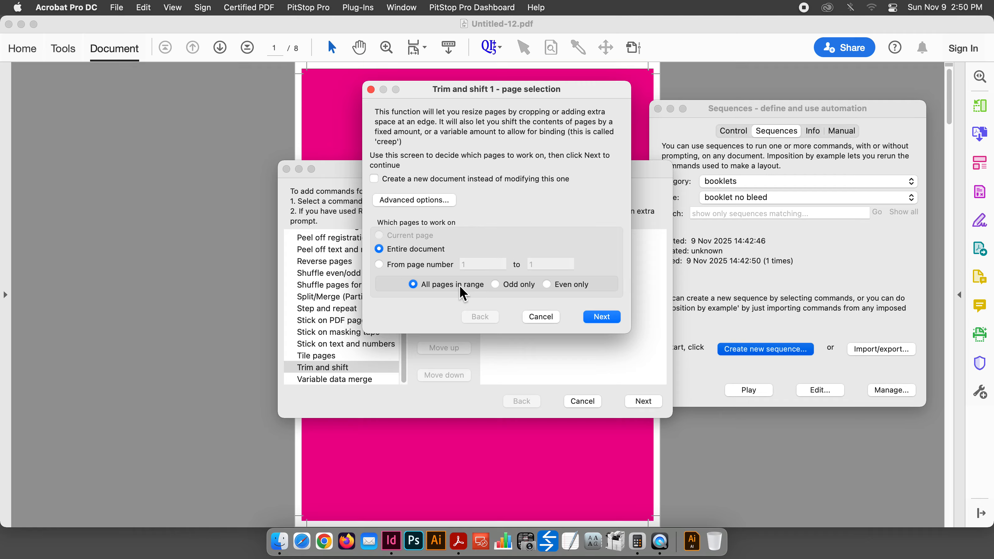
{"action": "left_click", "coordinate": [512, 283]}
{"action": "left_click", "coordinate": [599, 318]}
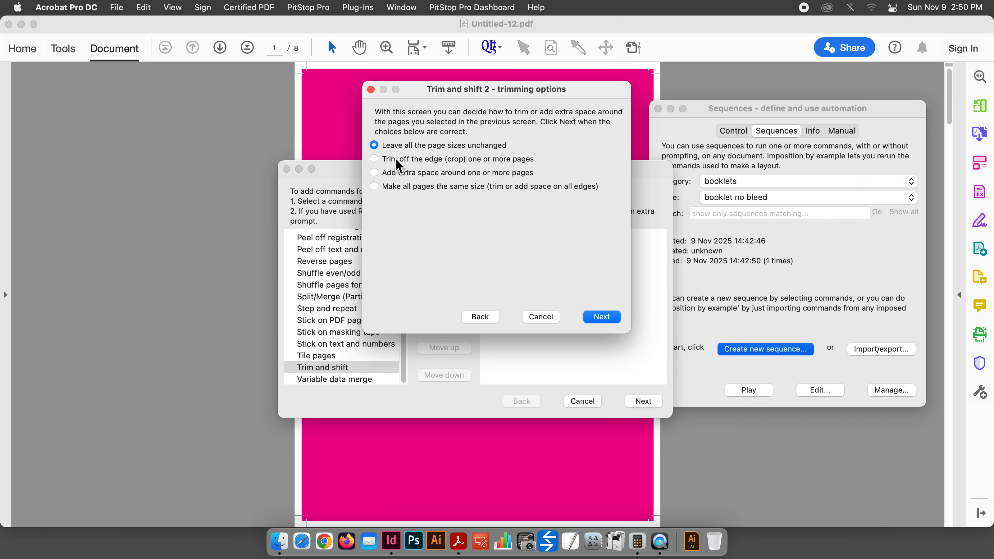
Step: Set the Trim and shift command to trim off the left edge of the pages, ready for a trim amount
{"action": "left_click", "coordinate": [373, 159]}
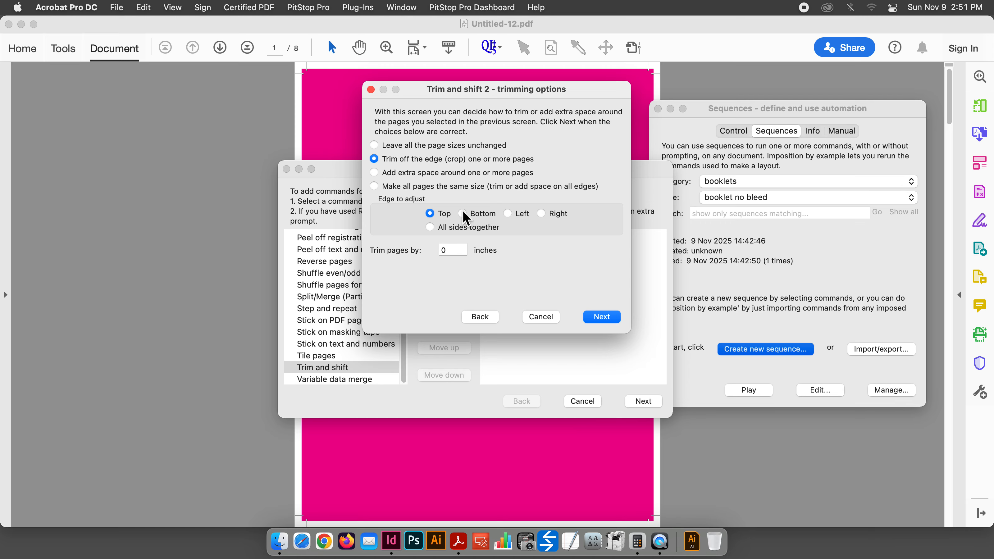
{"action": "left_click", "coordinate": [508, 213]}
{"action": "left_click", "coordinate": [457, 251]}
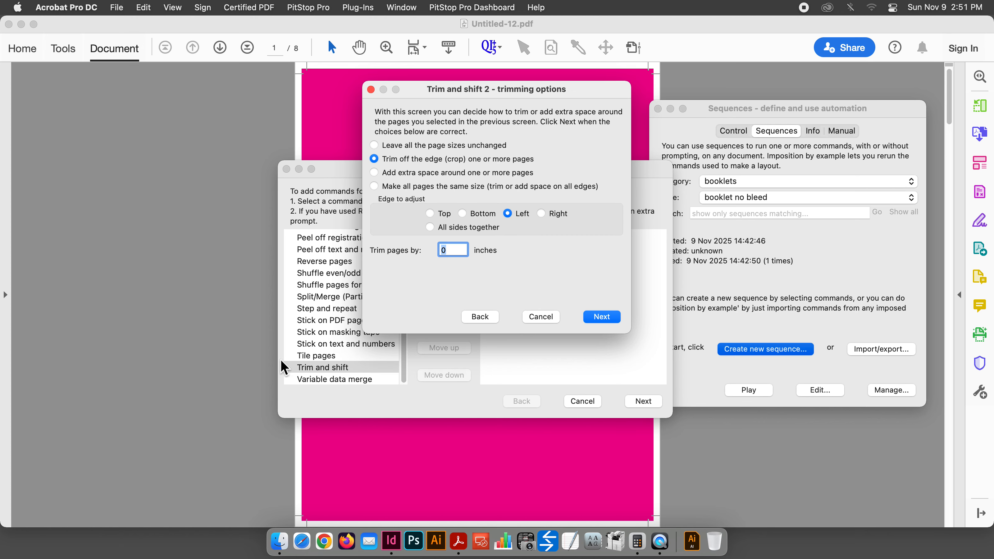
Step: Open Calculator, move the trimming options dialog clear of the page's top edge, and divide 9.0833 by 2
{"action": "left_click", "coordinate": [638, 542]}
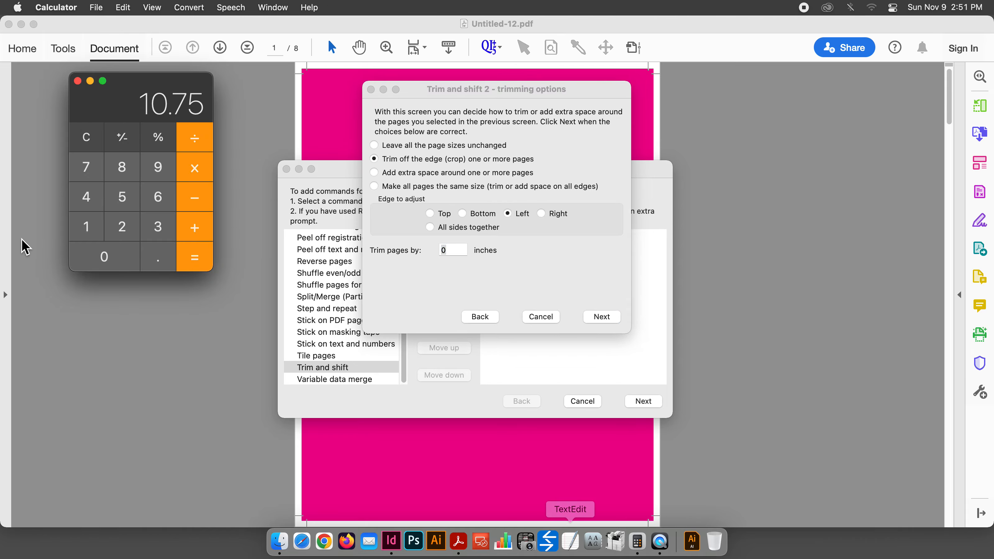
{"action": "left_click", "coordinate": [87, 137]}
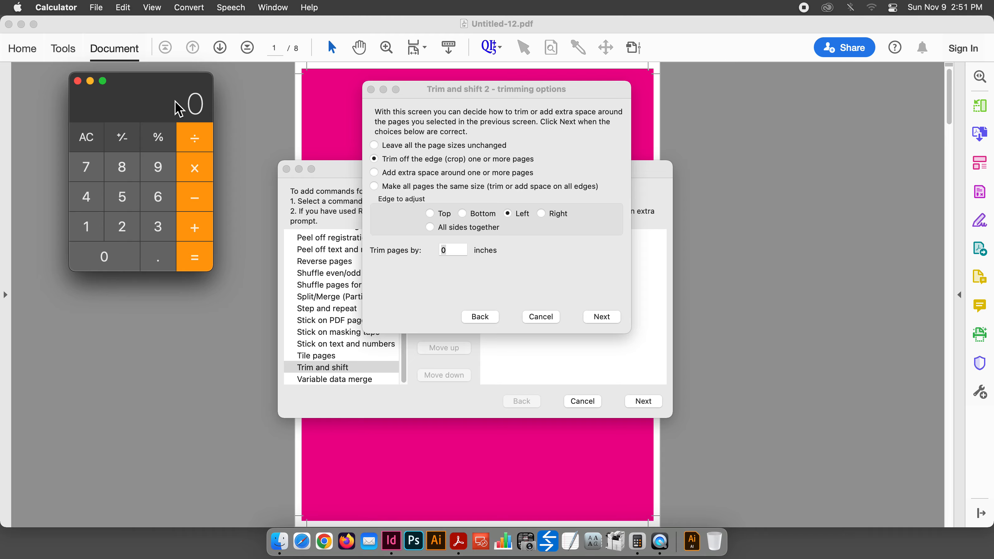
{"action": "left_click", "coordinate": [159, 167]}
{"action": "left_click", "coordinate": [156, 257]}
{"action": "left_click", "coordinate": [104, 256]}
{"action": "left_click", "coordinate": [122, 167]}
{"action": "left_click", "coordinate": [159, 227]}
{"action": "left_click", "coordinate": [158, 227]}
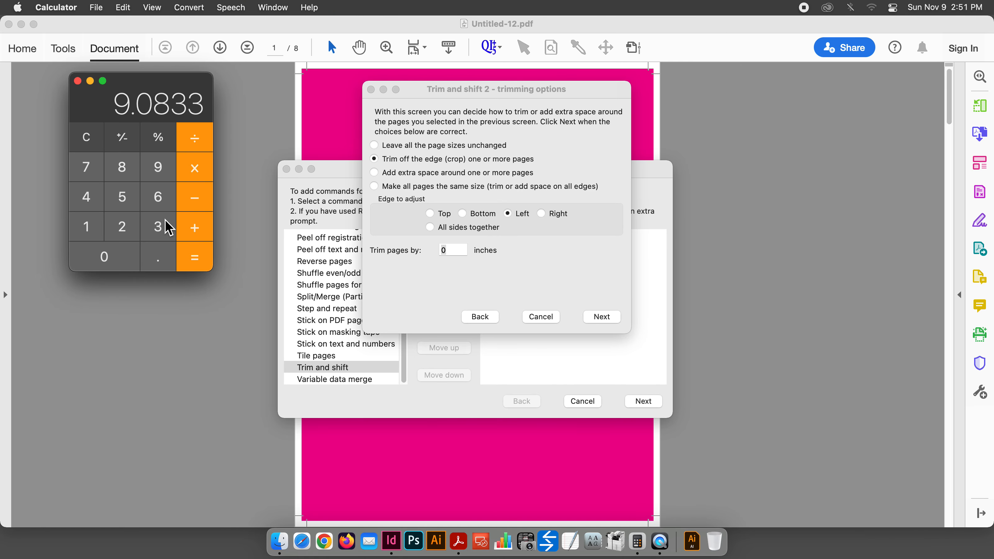
{"action": "left_click", "coordinate": [393, 76]}
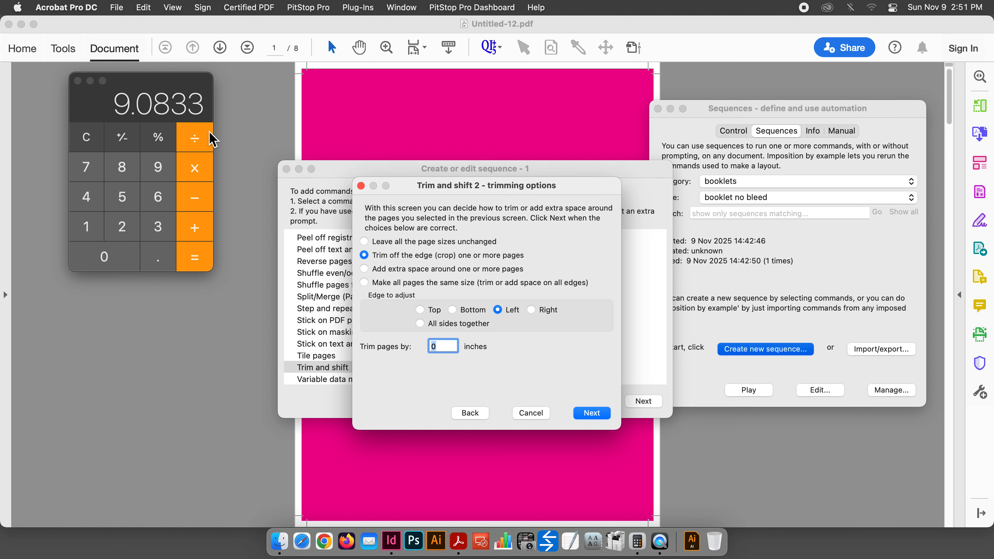
{"action": "left_click", "coordinate": [195, 138]}
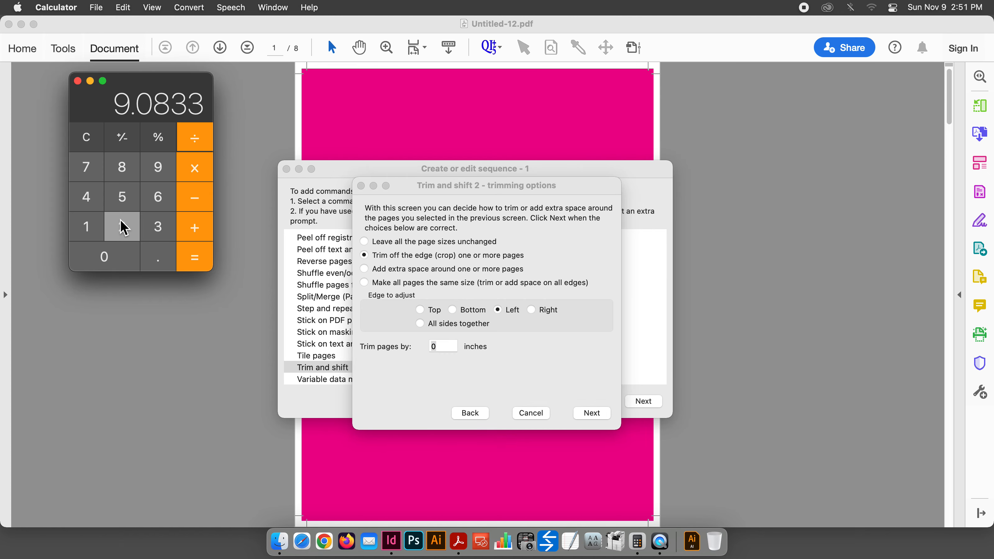
{"action": "left_click", "coordinate": [129, 225]}
{"action": "left_click", "coordinate": [194, 258]}
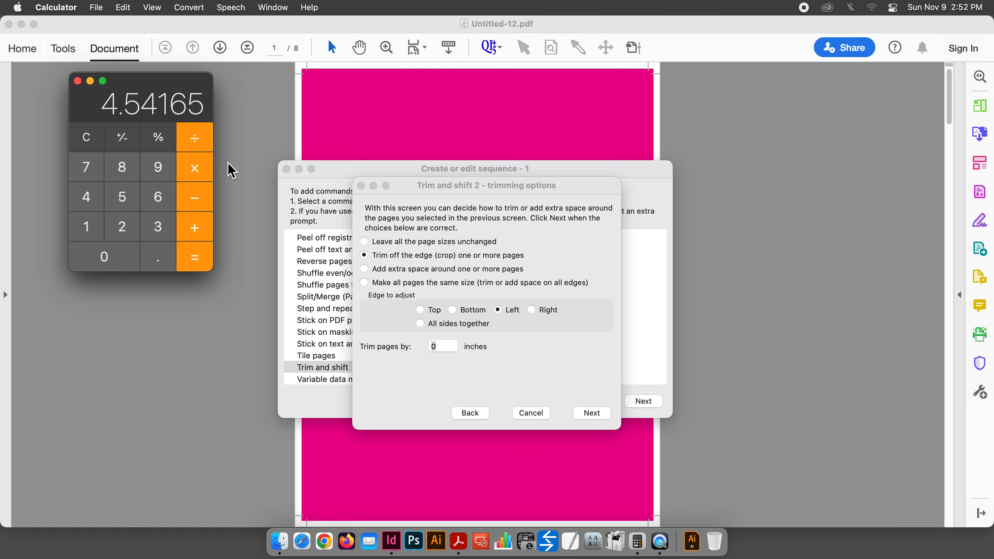
Step: Subtract 8.25 from the halved page width in Calculator
{"action": "left_click", "coordinate": [198, 198]}
{"action": "left_click", "coordinate": [126, 167]}
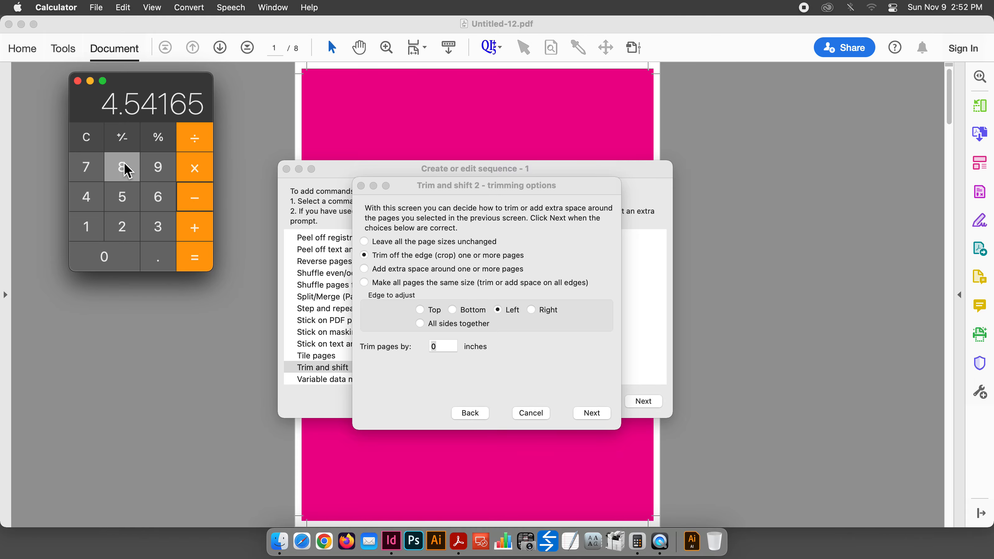
{"action": "left_click", "coordinate": [151, 252]}
{"action": "left_click", "coordinate": [123, 225]}
{"action": "left_click", "coordinate": [123, 197]}
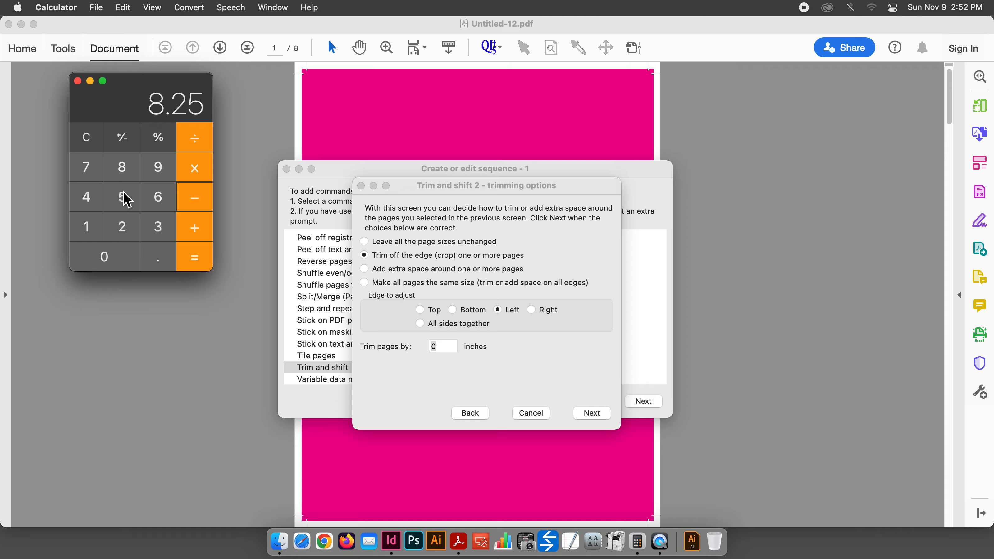
{"action": "left_click", "coordinate": [202, 259]}
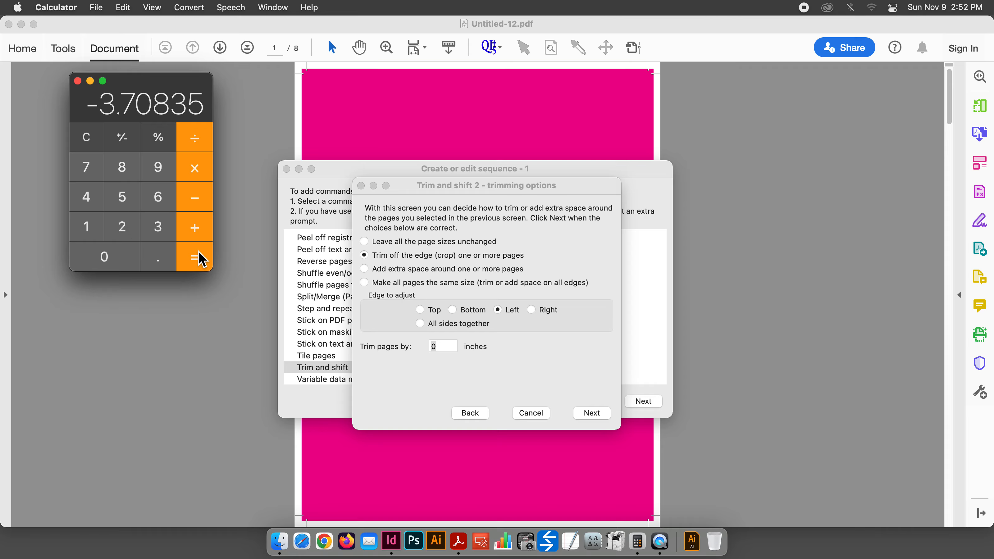
Step: Clear the previous Calculator result and divide the 9.0833 page width by 2 again
{"action": "left_click", "coordinate": [86, 138]}
{"action": "left_click", "coordinate": [157, 167]}
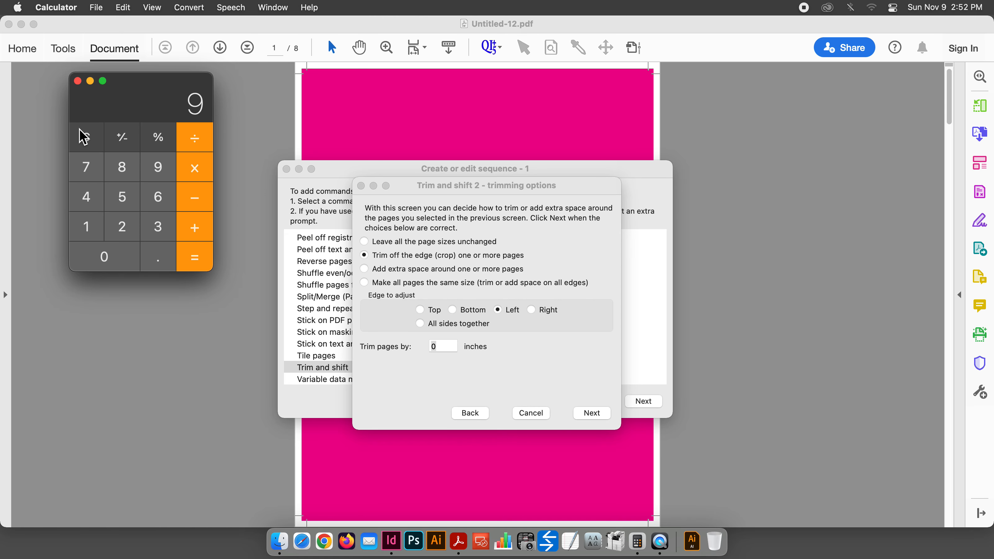
{"action": "left_click", "coordinate": [90, 140]}
{"action": "left_click", "coordinate": [158, 167]}
{"action": "left_click", "coordinate": [151, 254]}
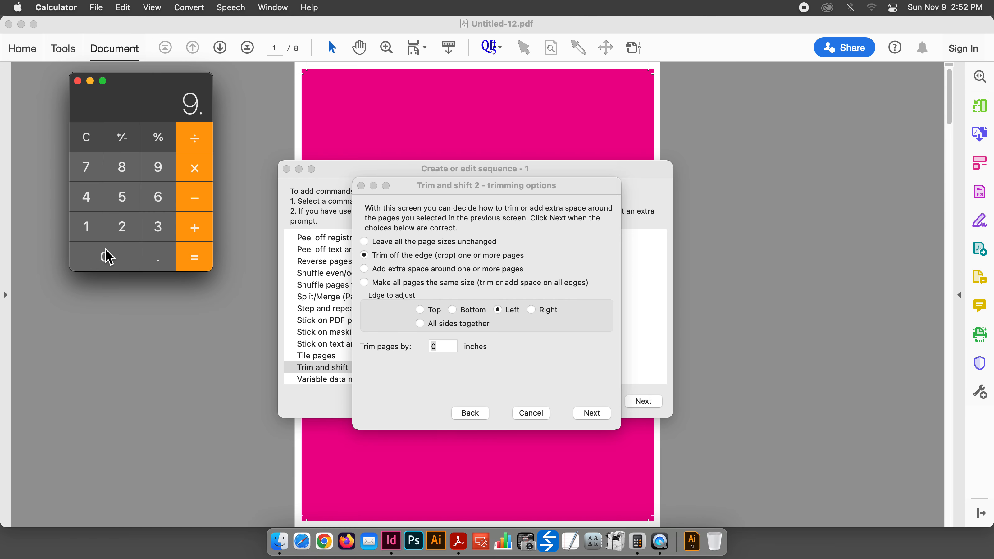
{"action": "left_click", "coordinate": [108, 256]}
{"action": "left_click", "coordinate": [122, 167]}
{"action": "left_click", "coordinate": [159, 226]}
{"action": "left_click", "coordinate": [158, 227]}
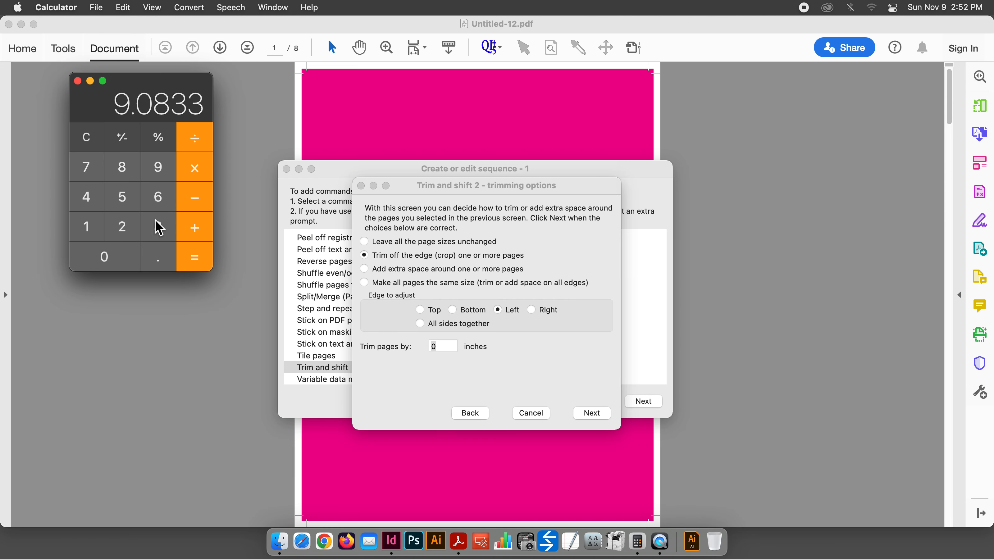
{"action": "left_click", "coordinate": [196, 137]}
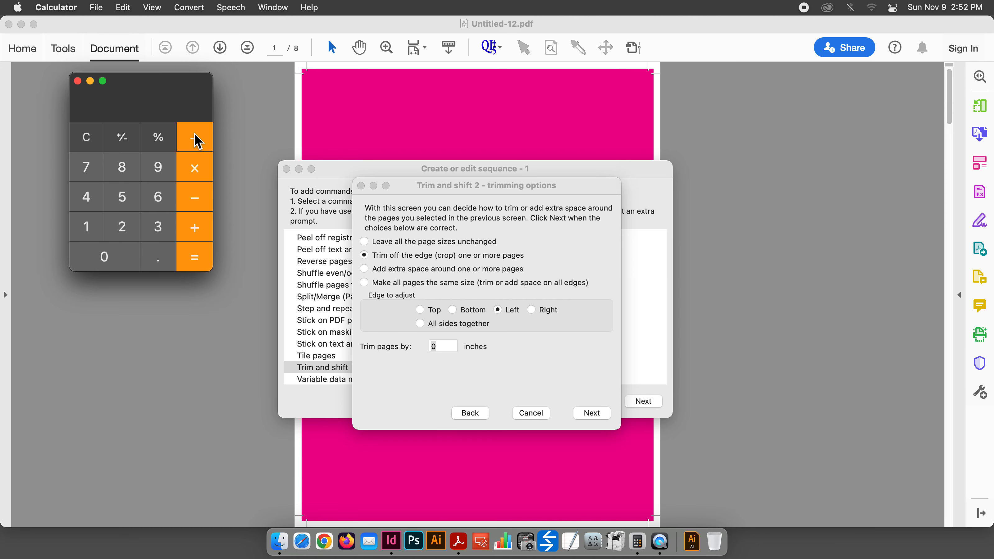
{"action": "left_click", "coordinate": [122, 231]}
{"action": "left_click", "coordinate": [199, 259]}
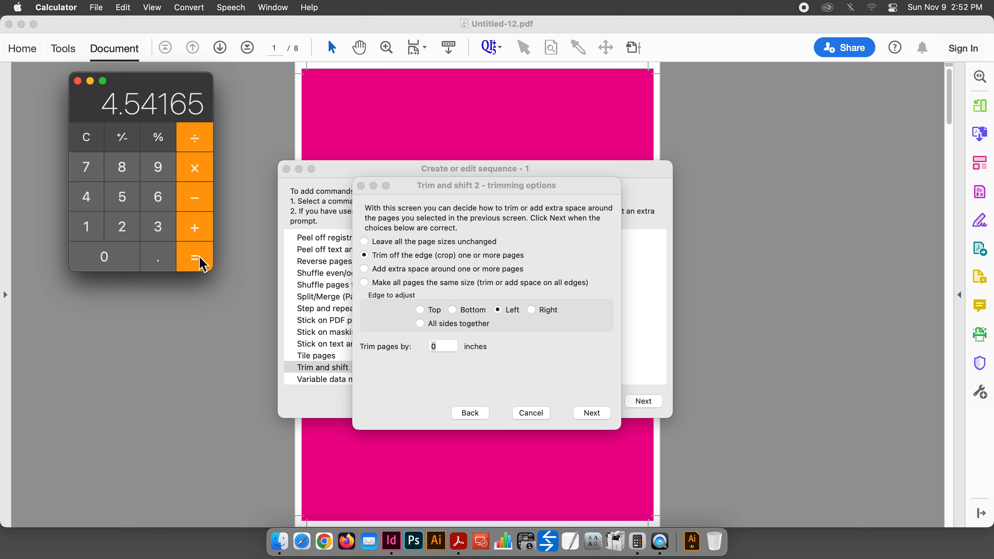
Step: Subtract 4.25 from the halved page width in Calculator to get the trim amount
{"action": "left_click", "coordinate": [191, 199]}
{"action": "left_click", "coordinate": [81, 195]}
{"action": "left_click", "coordinate": [161, 256]}
{"action": "left_click", "coordinate": [132, 225]}
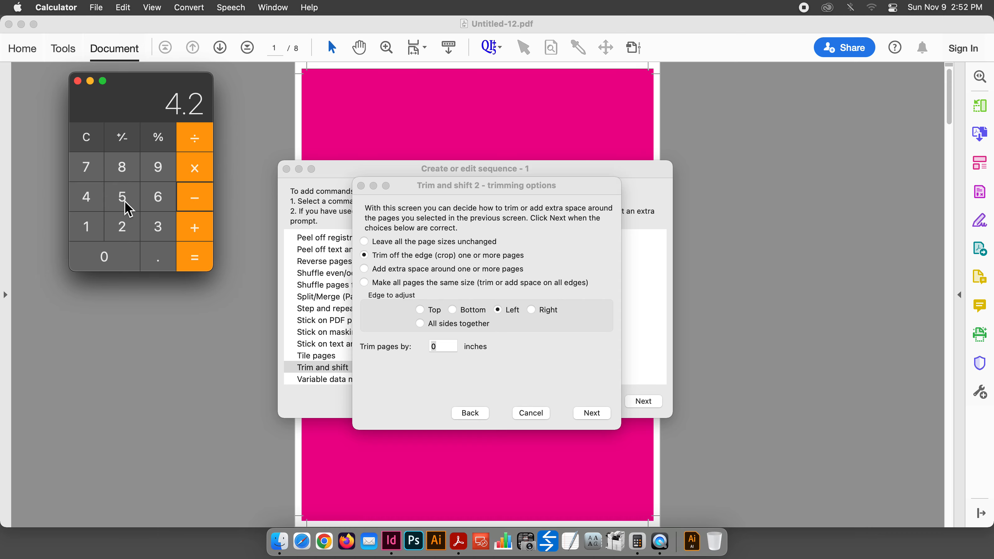
{"action": "left_click", "coordinate": [125, 203]}
{"action": "left_click", "coordinate": [201, 259]}
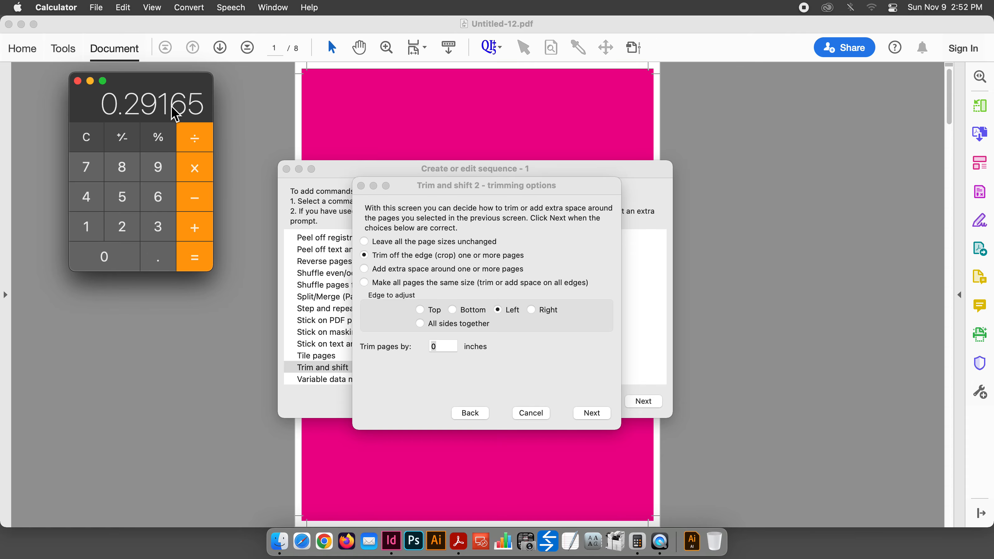
Step: Set the left-edge trim to .29165 inches and finish the Trim and shift command without shifting the page contents
{"action": "left_click", "coordinate": [439, 351]}
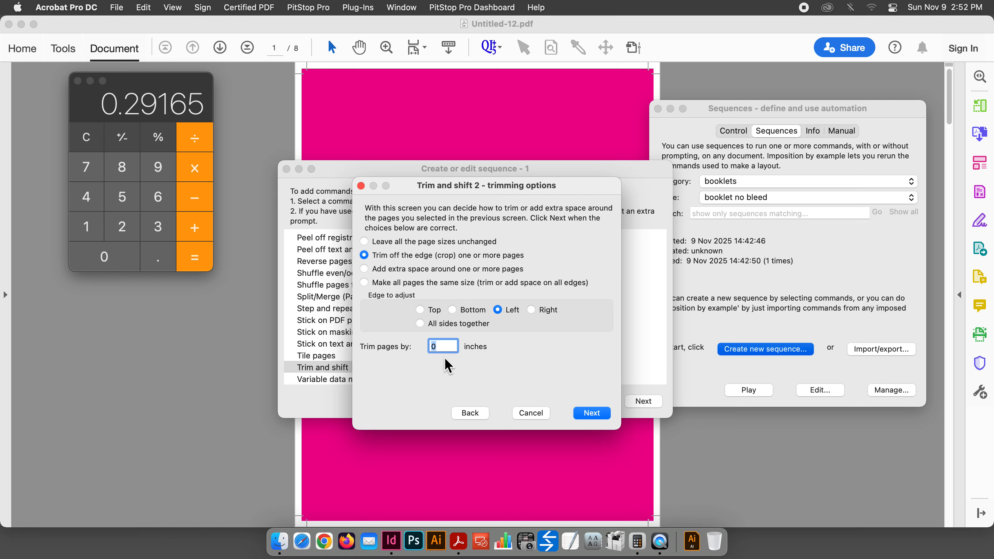
{"action": "type", "text": ".29165"}
{"action": "left_click", "coordinate": [592, 413]}
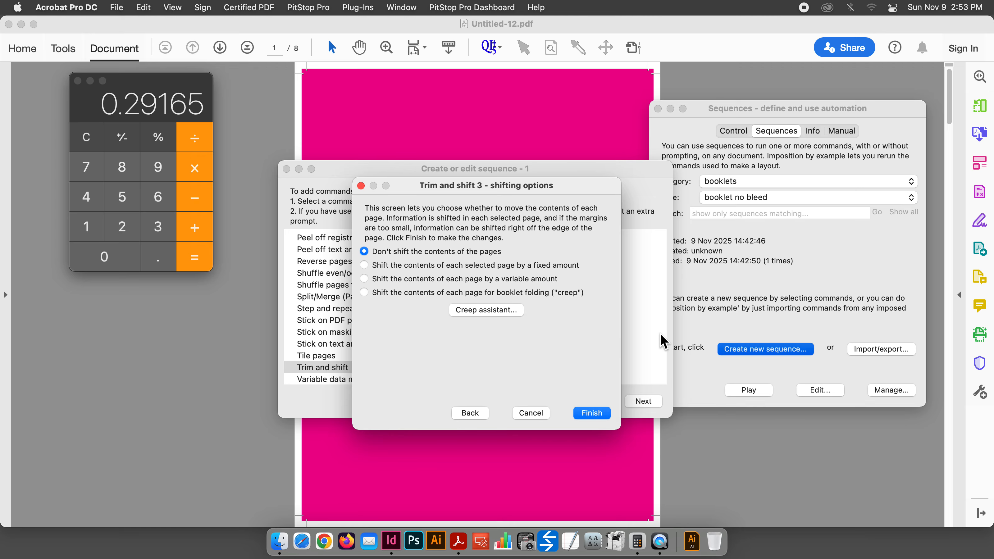
{"action": "left_click", "coordinate": [591, 413]}
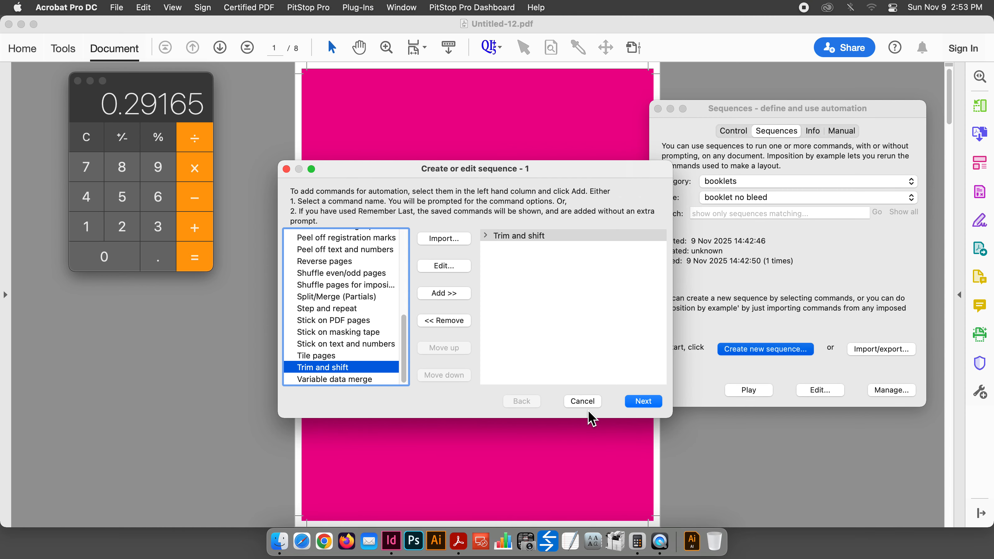
Step: Name the sequence "booklet bleeds", set it to Advanced batch mode, and save it
{"action": "left_click", "coordinate": [647, 400]}
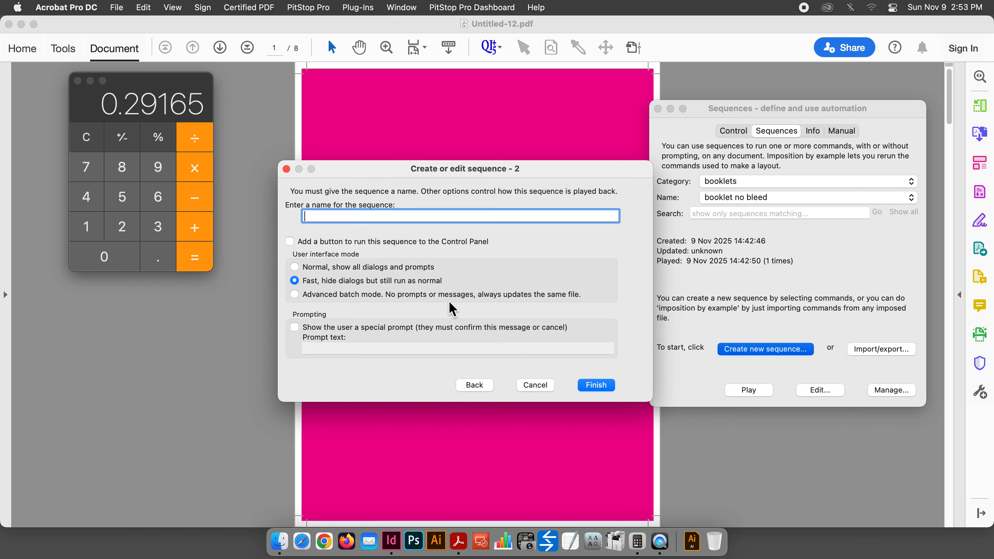
{"action": "type", "text": "booklet bleeds"}
{"action": "left_click", "coordinate": [294, 294]}
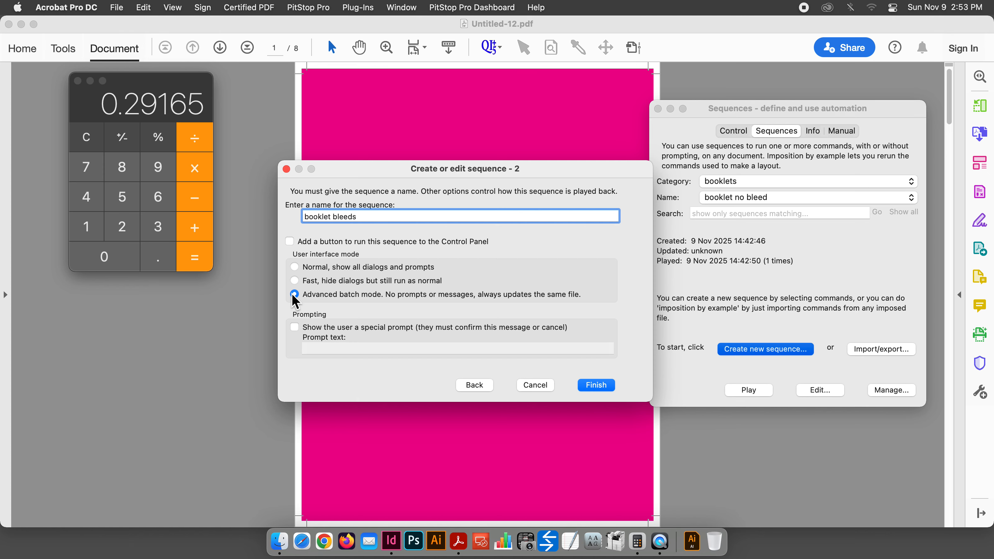
{"action": "left_click", "coordinate": [596, 385]}
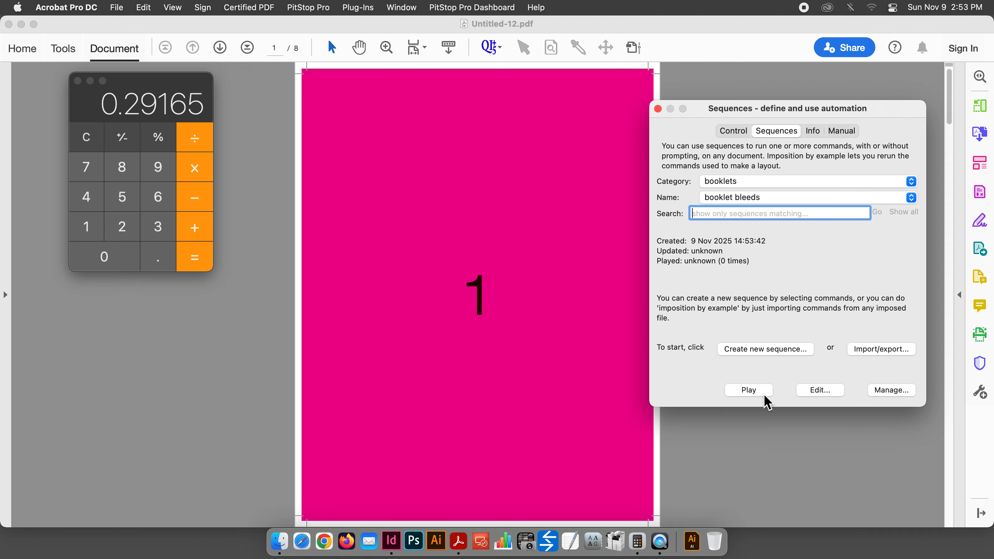
Step: Play the booklet bleeds sequence and check the left edges on all pages, returning to page 1
{"action": "left_click", "coordinate": [749, 386]}
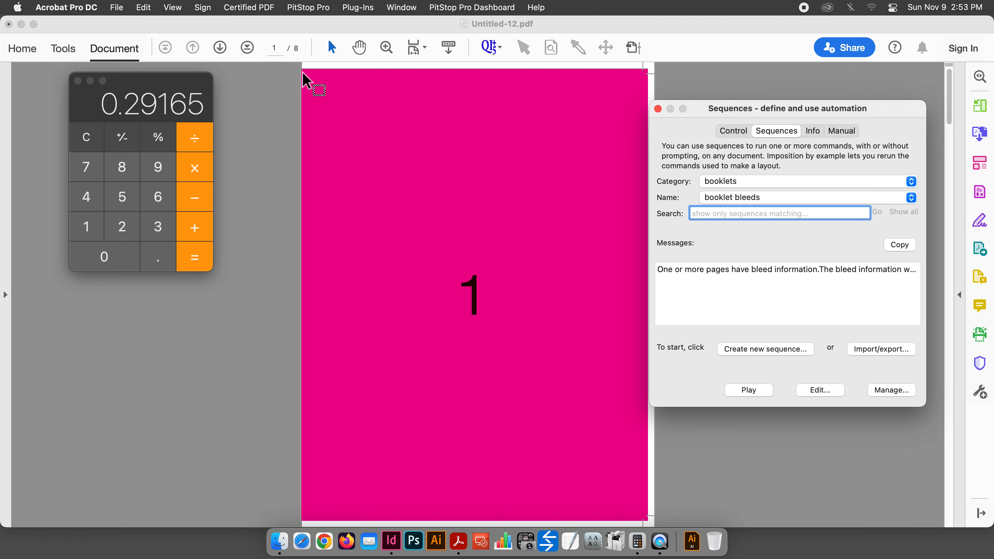
{"action": "left_click", "coordinate": [219, 48]}
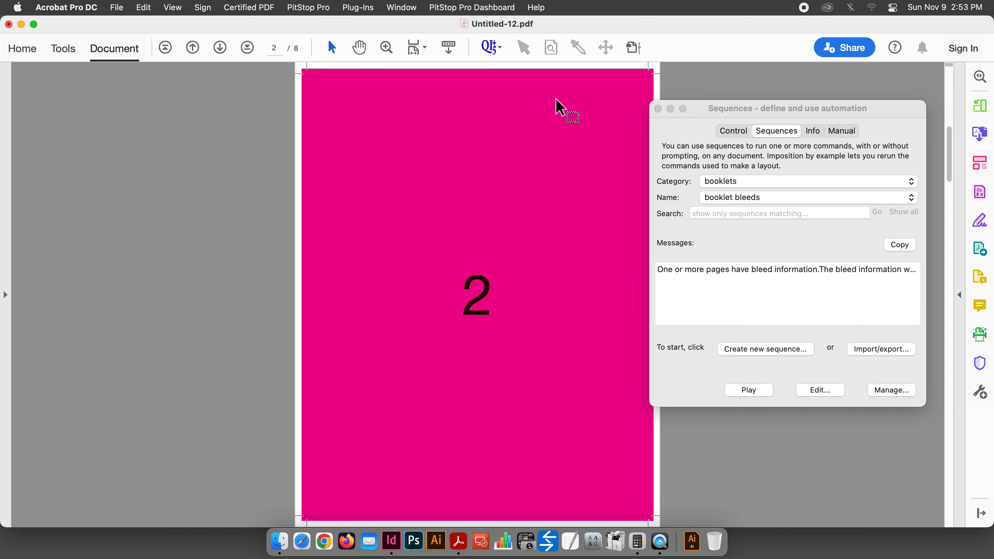
{"action": "left_click", "coordinate": [219, 48]}
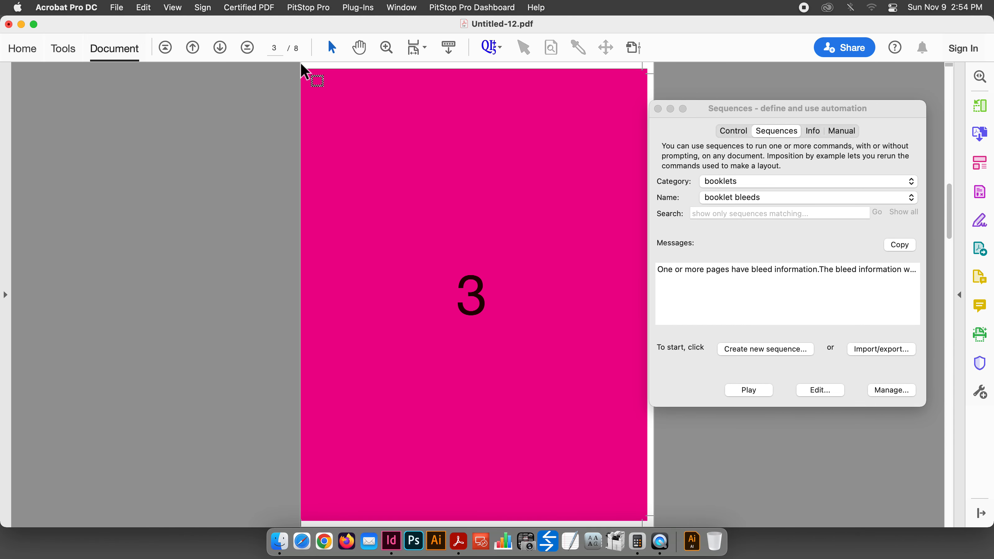
{"action": "left_click", "coordinate": [221, 46]}
{"action": "left_click", "coordinate": [221, 47]}
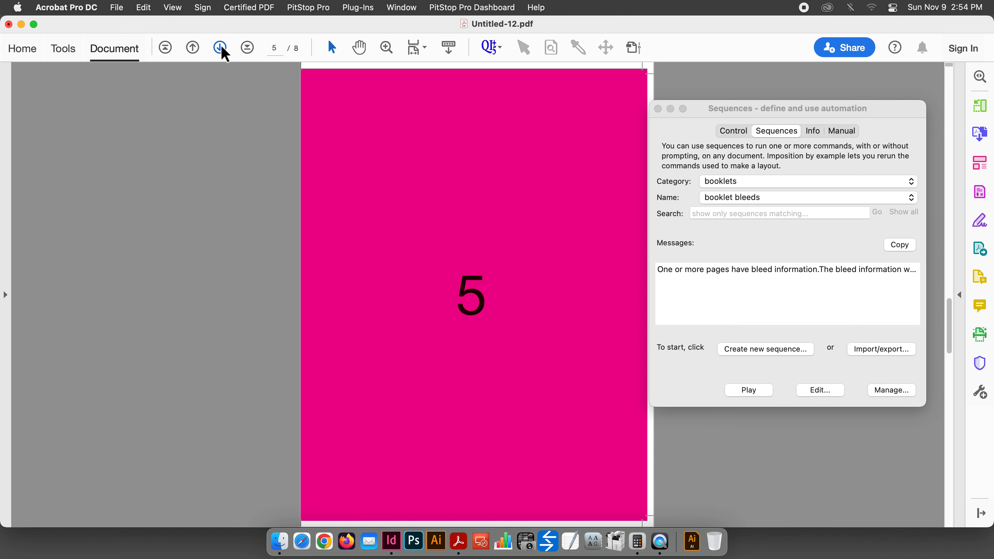
{"action": "left_click", "coordinate": [221, 47]}
{"action": "left_click", "coordinate": [219, 47]}
{"action": "left_click", "coordinate": [219, 48]}
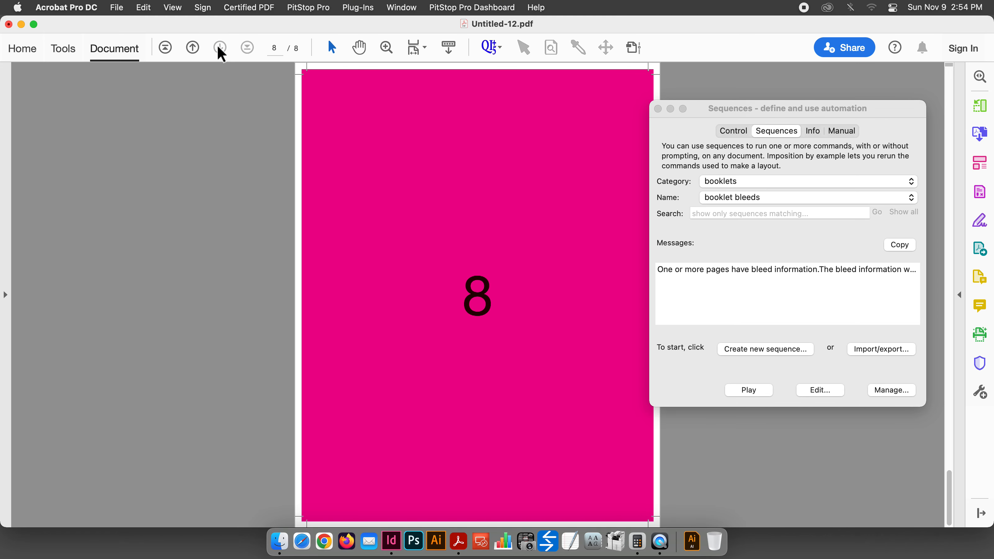
{"action": "left_click", "coordinate": [164, 48]}
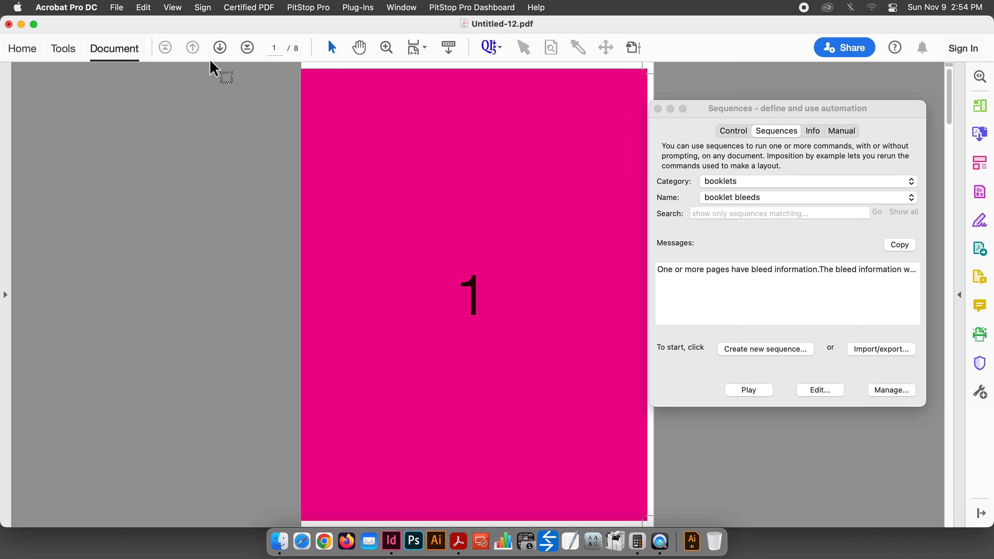
Step: Examine the trimmed upper-left corner of page 1 up close, then view page 2 at full height
{"action": "left_click", "coordinate": [175, 7]}
{"action": "mouse_move", "coordinate": [188, 75]}
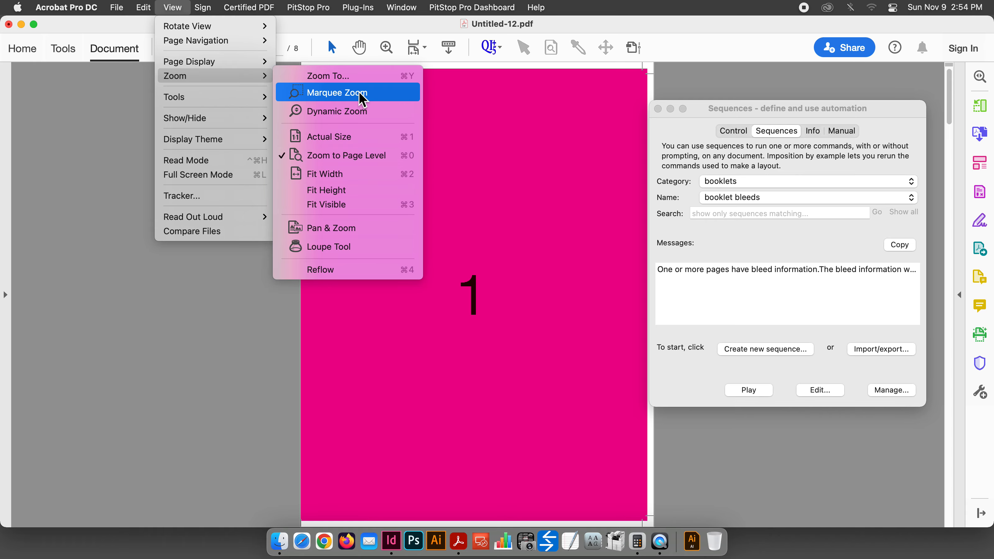
{"action": "left_click", "coordinate": [337, 92]}
{"action": "left_click_drag", "start_coordinate": [316, 79], "coordinate": [288, 56]}
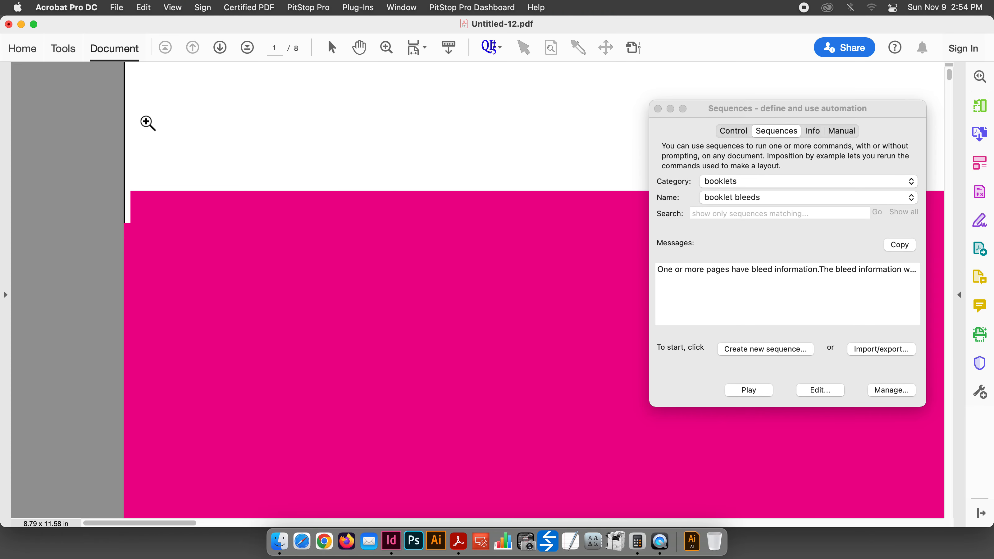
{"action": "left_click", "coordinate": [202, 7]}
{"action": "mouse_move", "coordinate": [174, 7]}
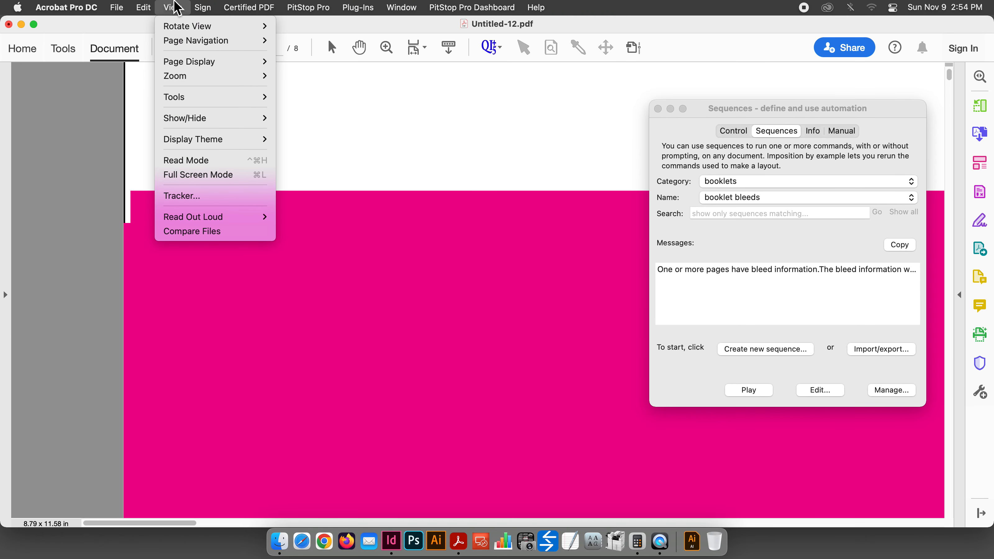
{"action": "mouse_move", "coordinate": [199, 138]}
{"action": "mouse_move", "coordinate": [196, 76]}
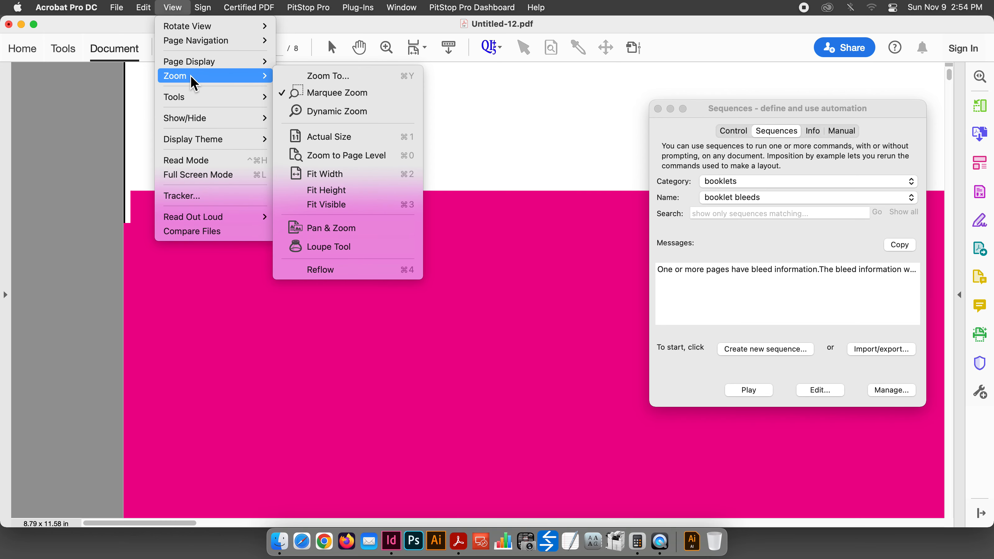
{"action": "left_click", "coordinate": [353, 191]}
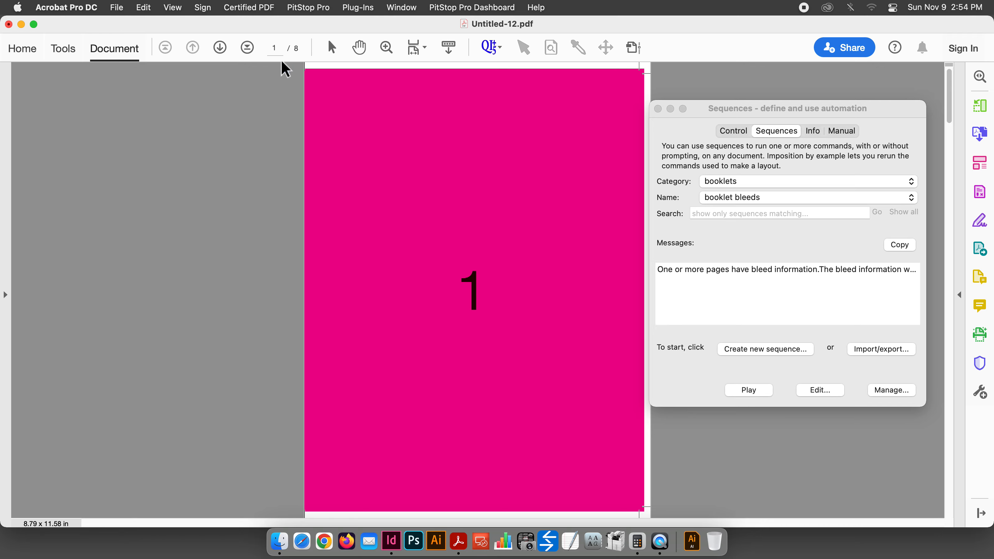
{"action": "left_click", "coordinate": [220, 48]}
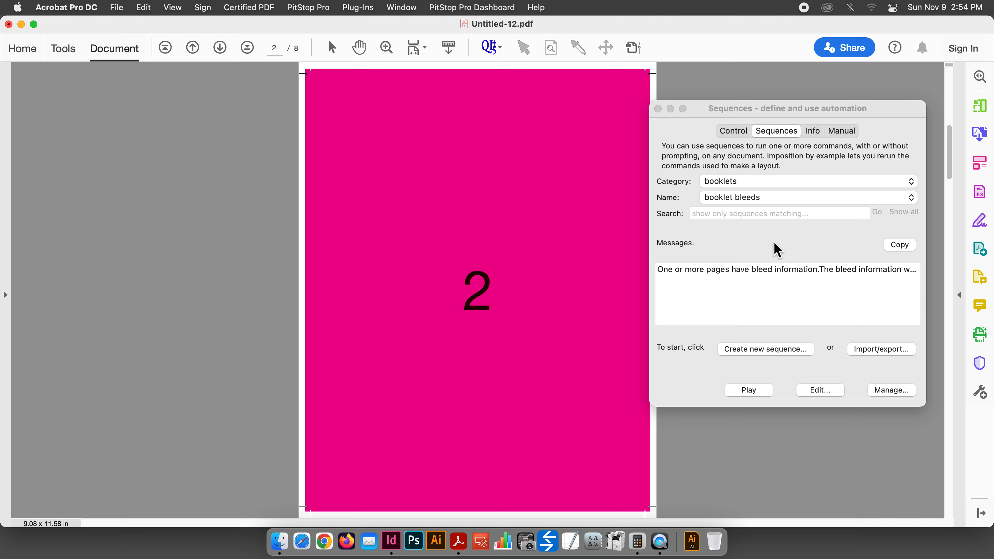
Step: Edit the booklet bleeds sequence and add a second Trim and shift command that modifies the existing document instead of creating a new one
{"action": "left_click", "coordinate": [835, 391]}
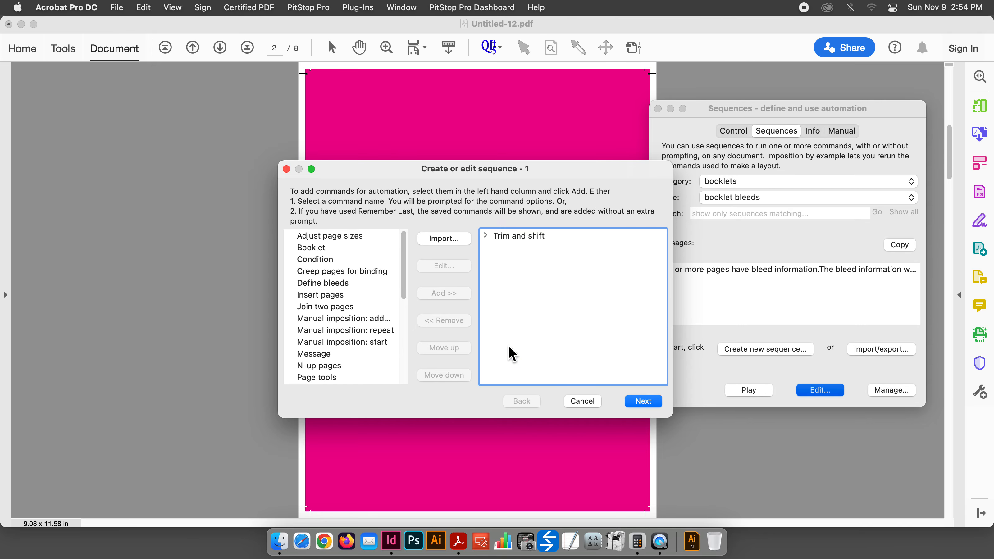
{"action": "left_click_drag", "start_coordinate": [404, 245], "coordinate": [407, 335]}
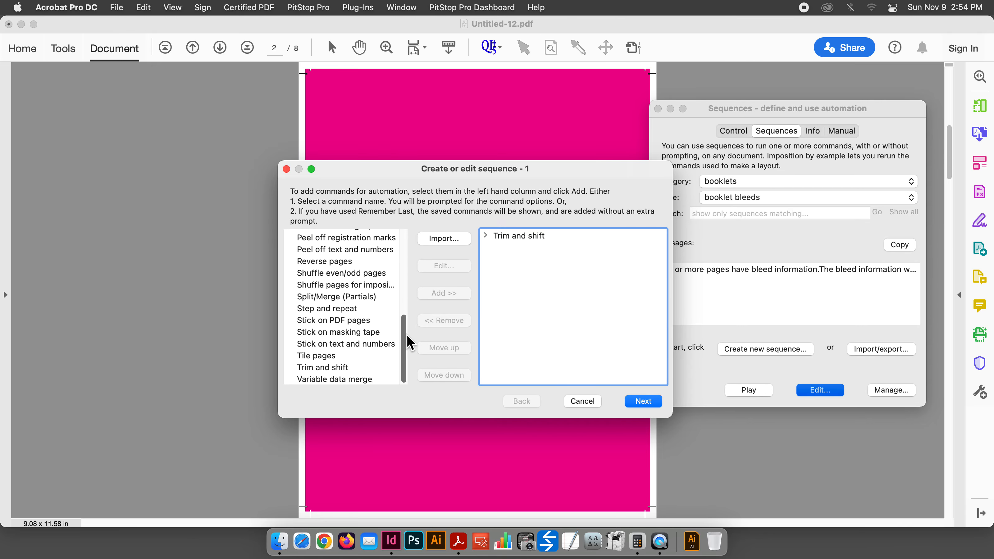
{"action": "left_click", "coordinate": [311, 366]}
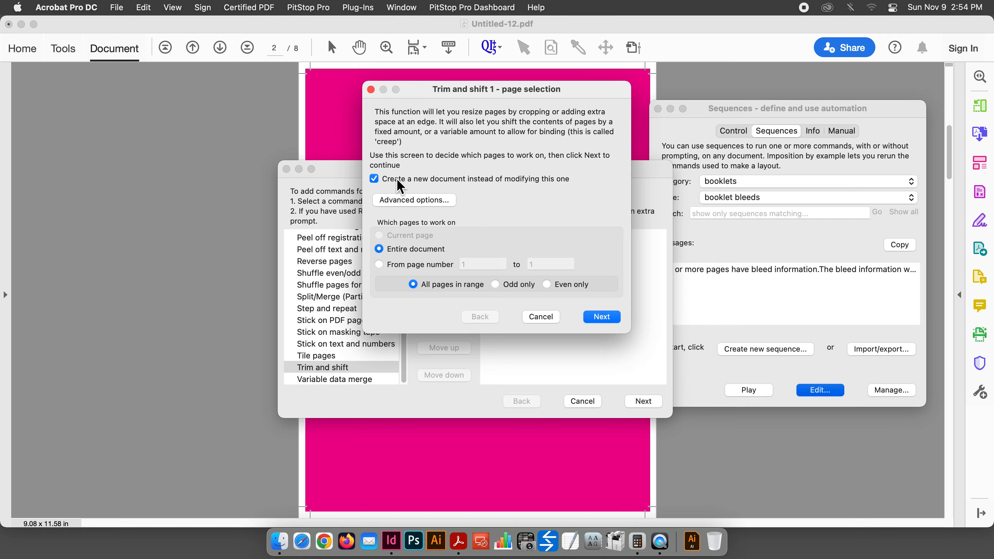
{"action": "left_click", "coordinate": [374, 179]}
{"action": "left_click", "coordinate": [603, 317]}
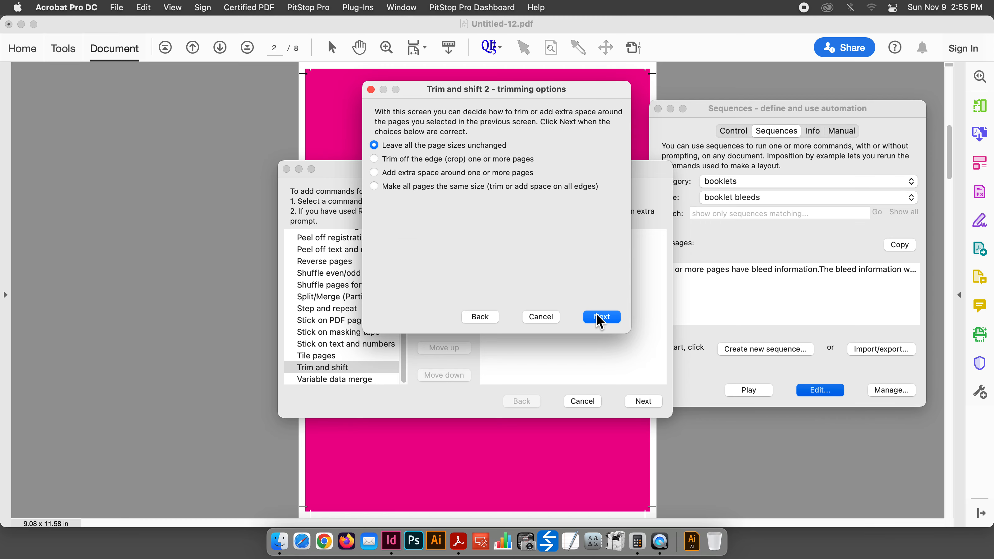
Step: Trim .29165 inches off the right edge in the second Trim and shift command, leaving the page contents unshifted
{"action": "left_click", "coordinate": [374, 159]}
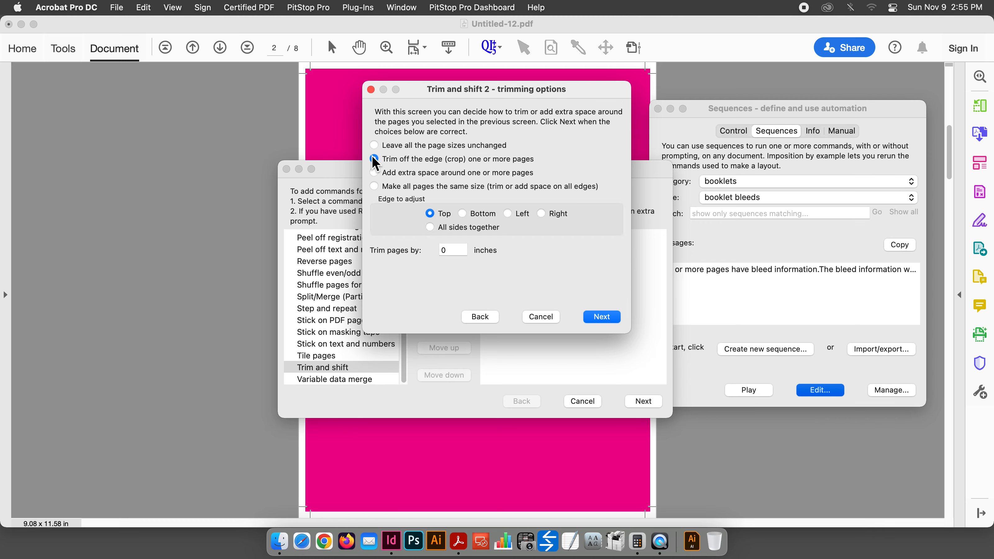
{"action": "left_click", "coordinate": [542, 212]}
{"action": "left_click", "coordinate": [461, 251]}
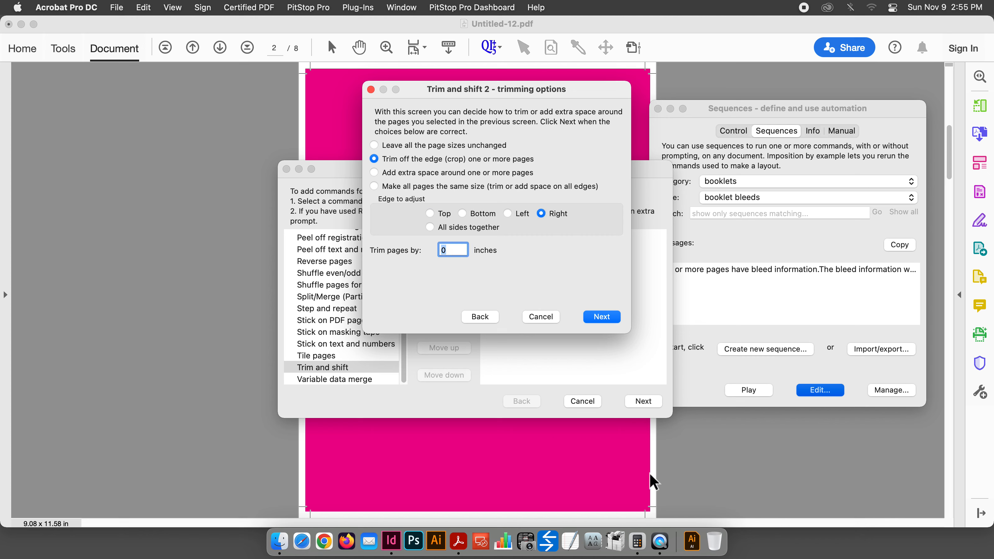
{"action": "left_click", "coordinate": [637, 541]}
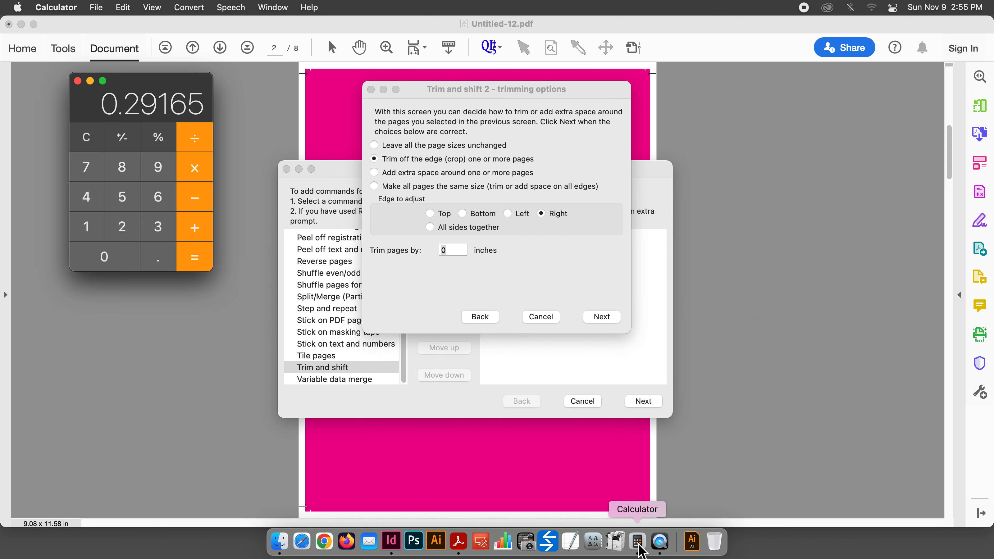
{"action": "left_click", "coordinate": [454, 251]}
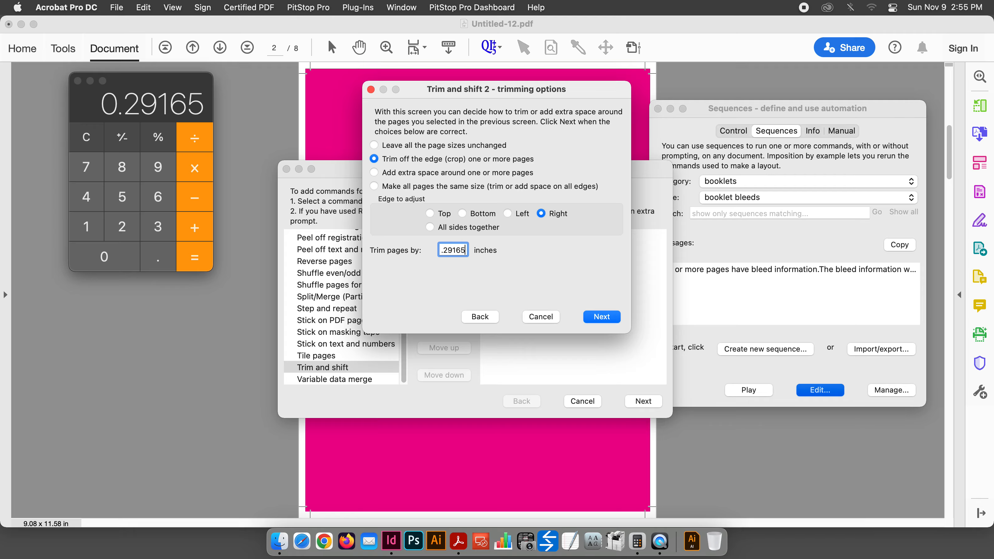
{"action": "left_click", "coordinate": [601, 320]}
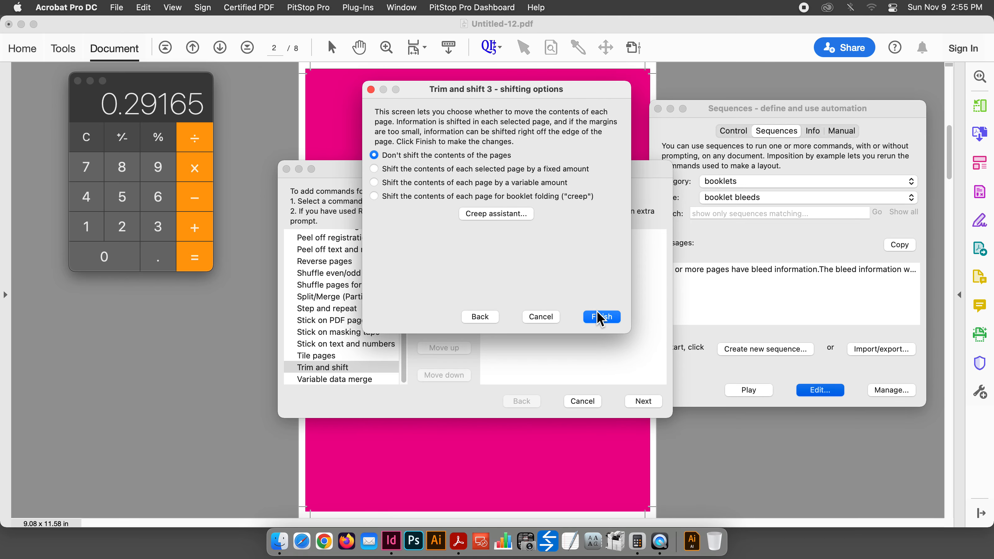
{"action": "left_click", "coordinate": [601, 317]}
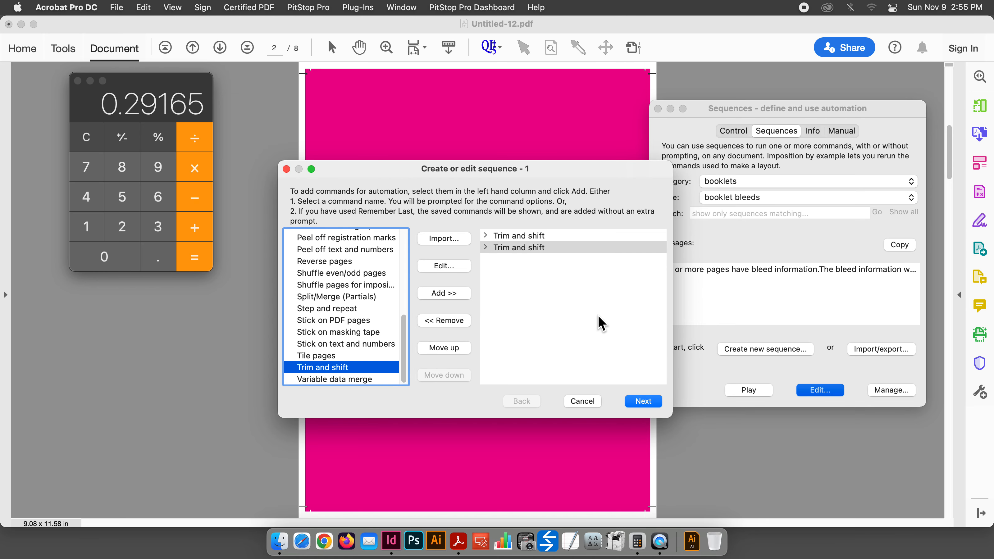
Step: Save the edited sequence under the name booklet bleeds, overwriting the existing one
{"action": "left_click", "coordinate": [644, 401]}
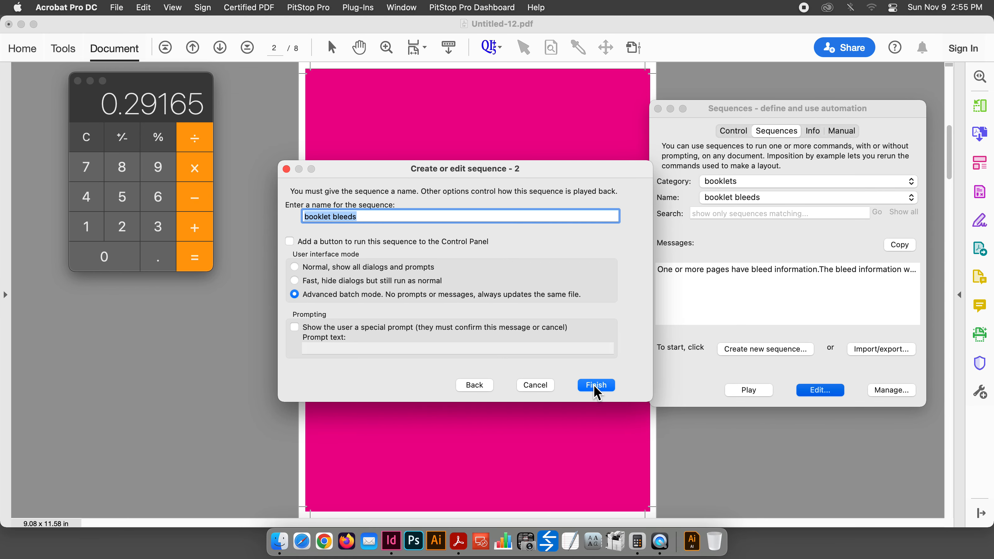
{"action": "left_click", "coordinate": [595, 385]}
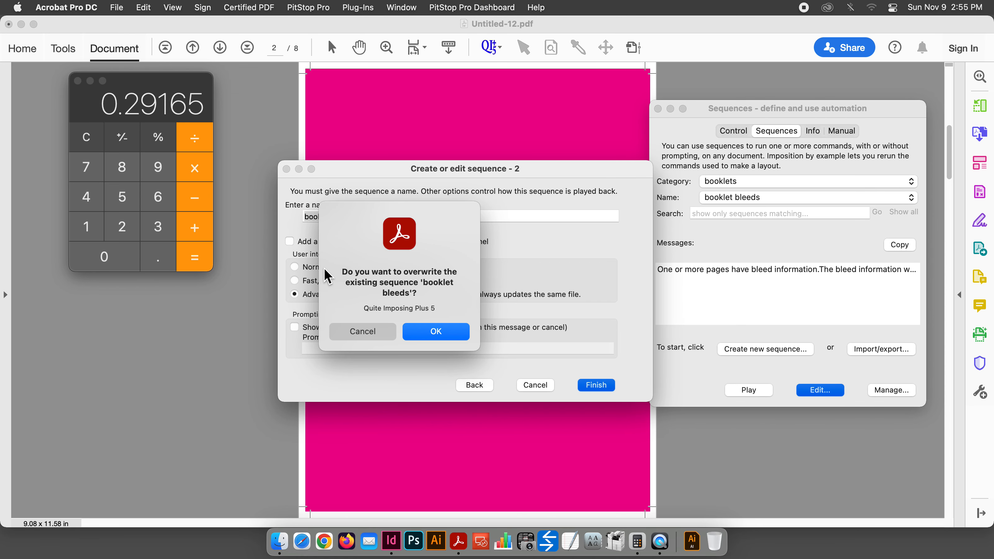
{"action": "left_click", "coordinate": [440, 334]}
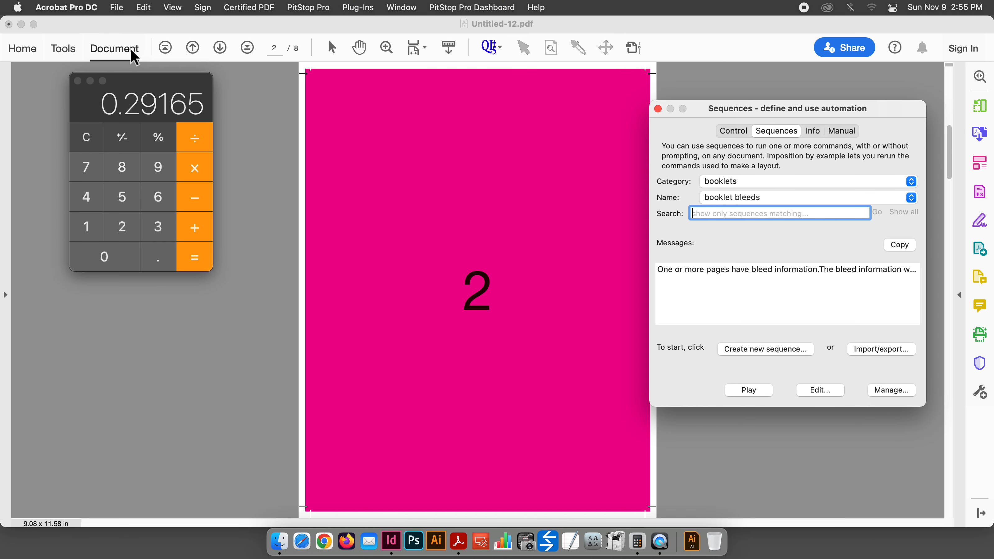
Step: Close Untitled-12.pdf without saving its trimmed pages and reopen the original file from the desktop
{"action": "left_click", "coordinate": [283, 166]}
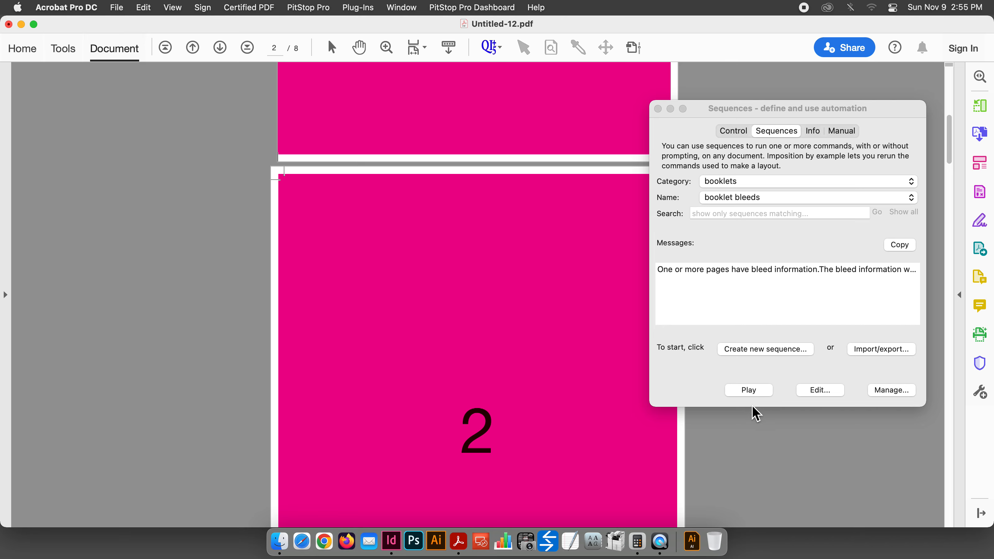
{"action": "scroll", "coordinate": [306, 208], "scroll_direction": "up", "scroll_amount": 10}
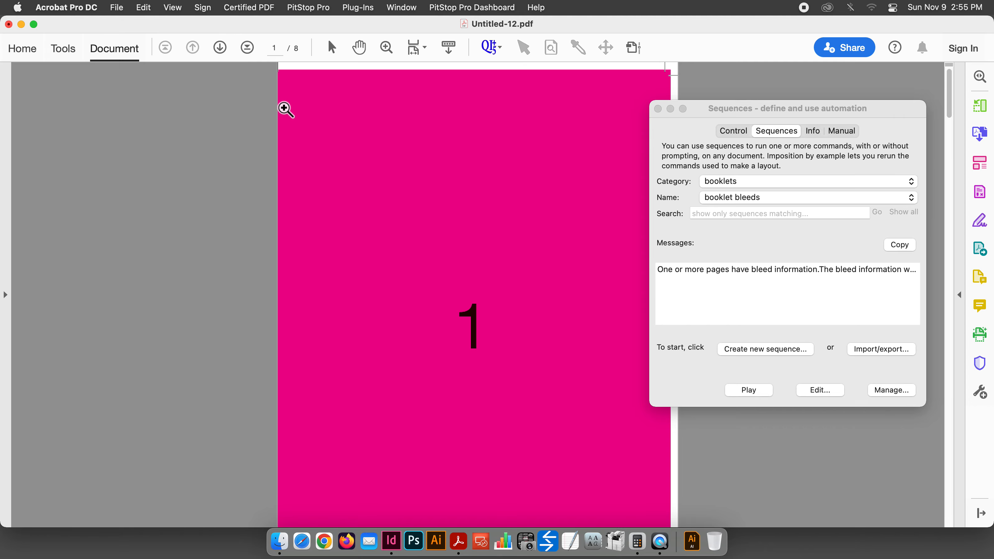
{"action": "left_click", "coordinate": [9, 24]}
{"action": "left_click", "coordinate": [504, 254]}
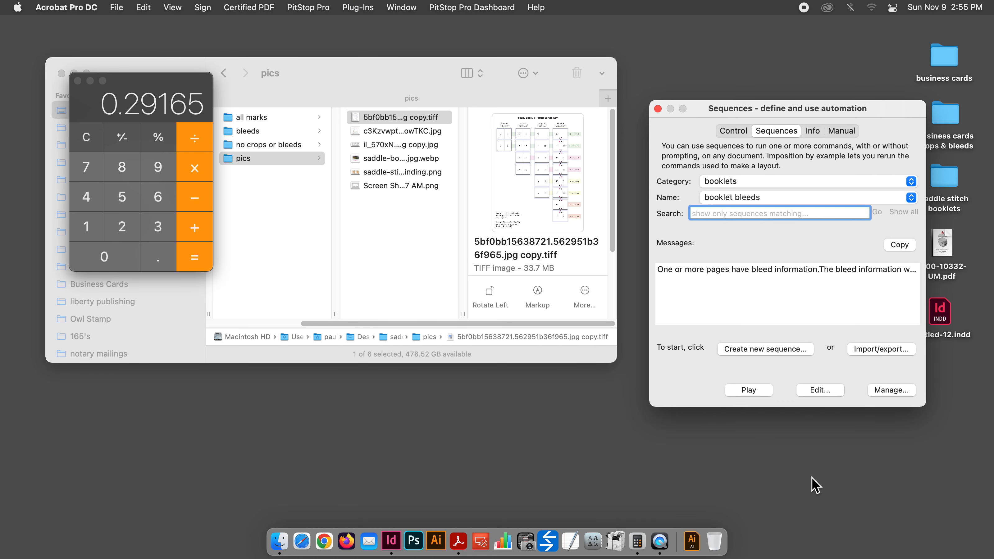
{"action": "double_click", "coordinate": [779, 362]}
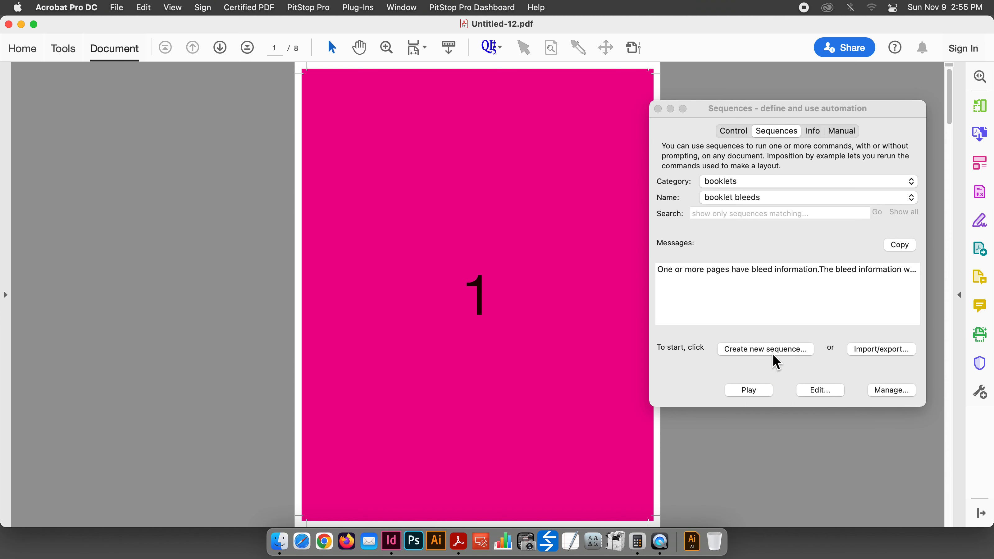
Step: Page through all eight pages of the reopened PDF to check their crops and bleeds, and return to page 1
{"action": "left_click", "coordinate": [221, 47]}
{"action": "left_click", "coordinate": [221, 46]}
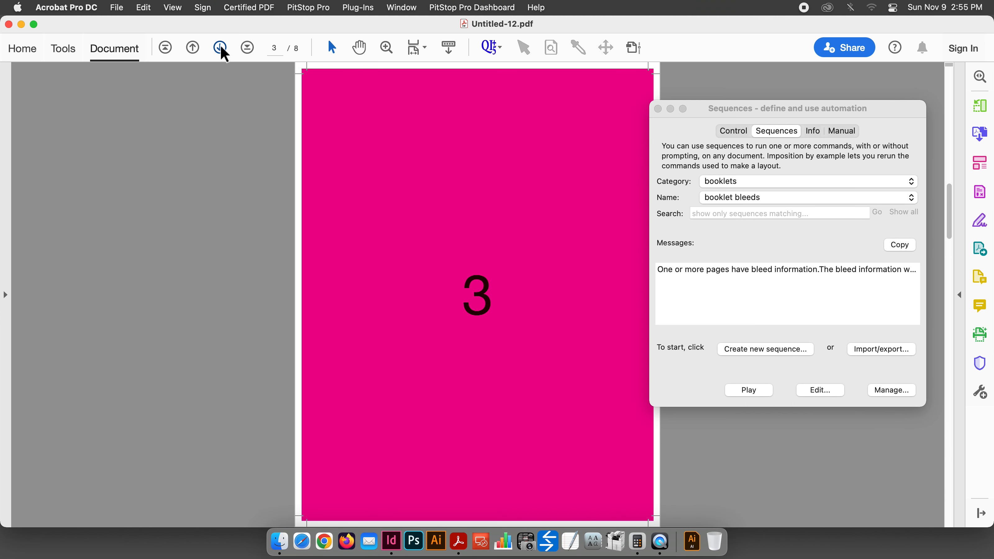
{"action": "left_click", "coordinate": [220, 46]}
{"action": "left_click", "coordinate": [220, 46]}
{"action": "left_click", "coordinate": [220, 46]}
{"action": "left_click", "coordinate": [220, 45]}
{"action": "left_click", "coordinate": [220, 45]}
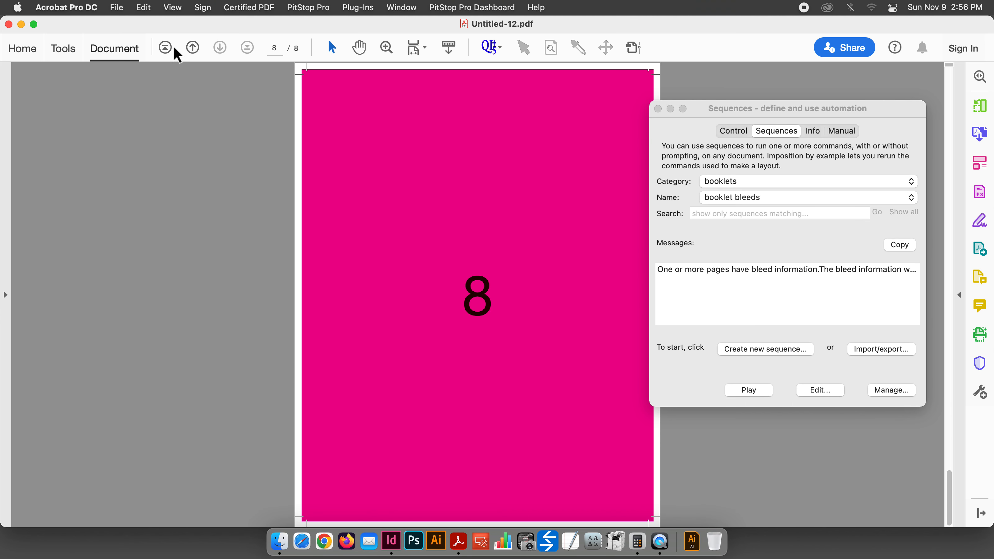
{"action": "left_click", "coordinate": [165, 48]}
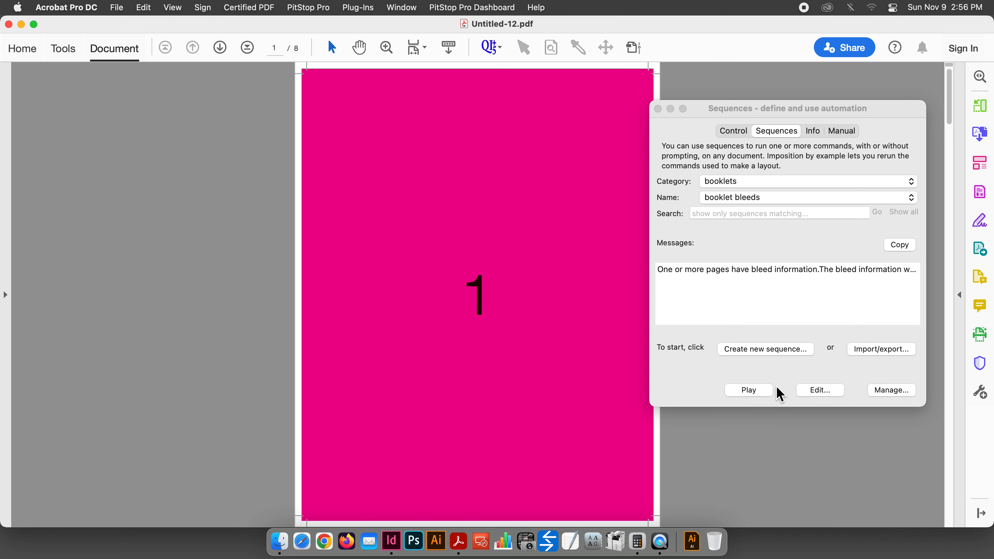
Step: Play the booklet bleeds sequence and check the trimmed inner edge on odd and even pages, returning to page 1
{"action": "left_click", "coordinate": [749, 392]}
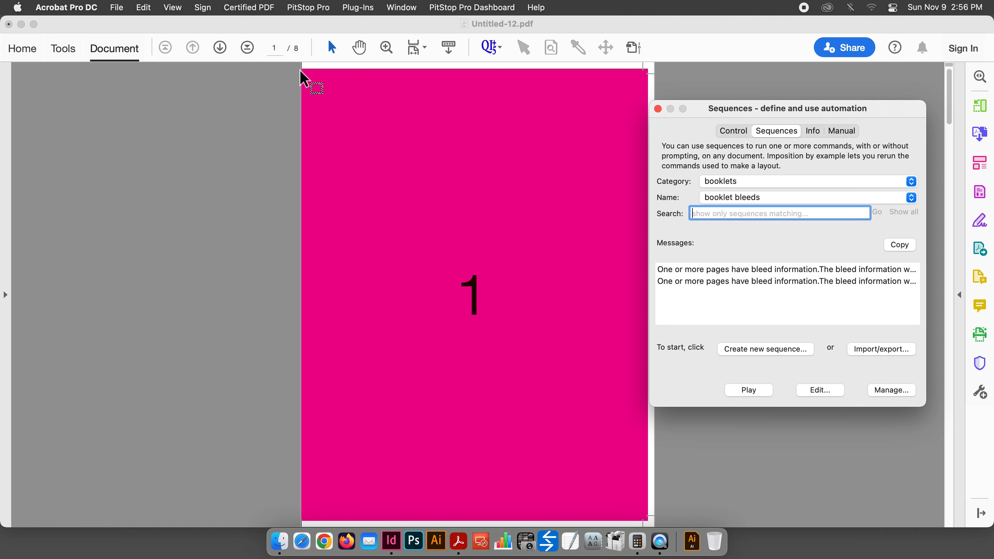
{"action": "left_click", "coordinate": [220, 48]}
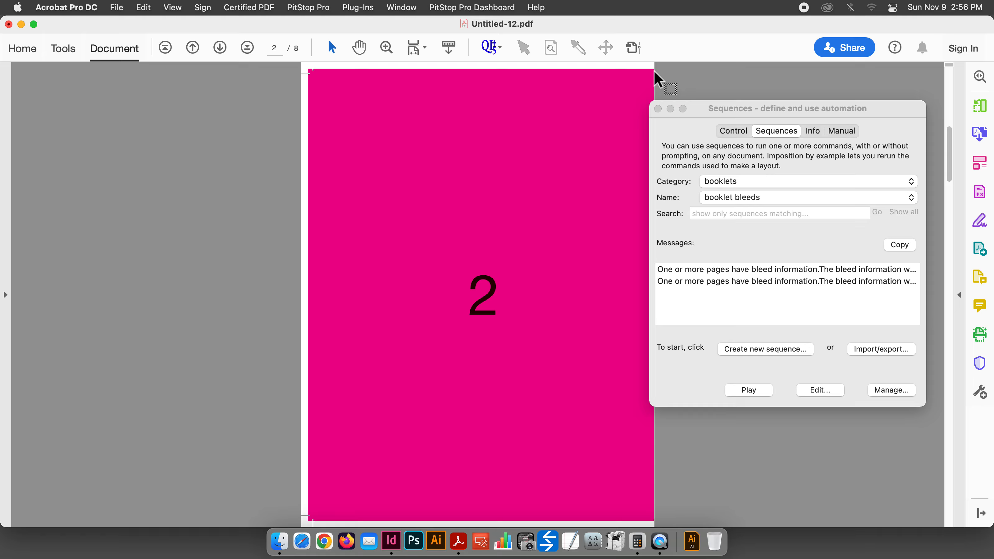
{"action": "left_click", "coordinate": [219, 47]}
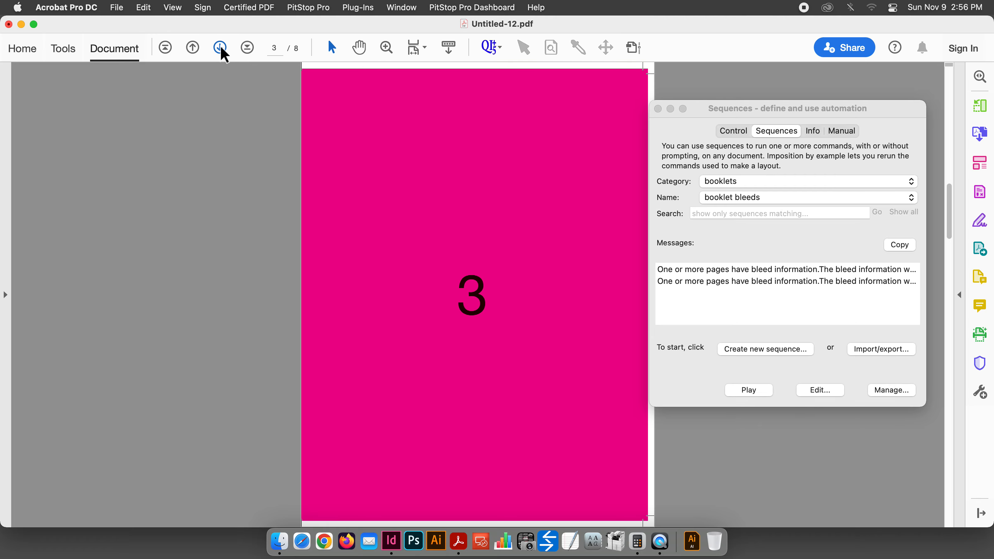
{"action": "left_click", "coordinate": [220, 47]}
{"action": "left_click", "coordinate": [220, 47]}
{"action": "left_click", "coordinate": [220, 48]}
{"action": "left_click", "coordinate": [219, 48]}
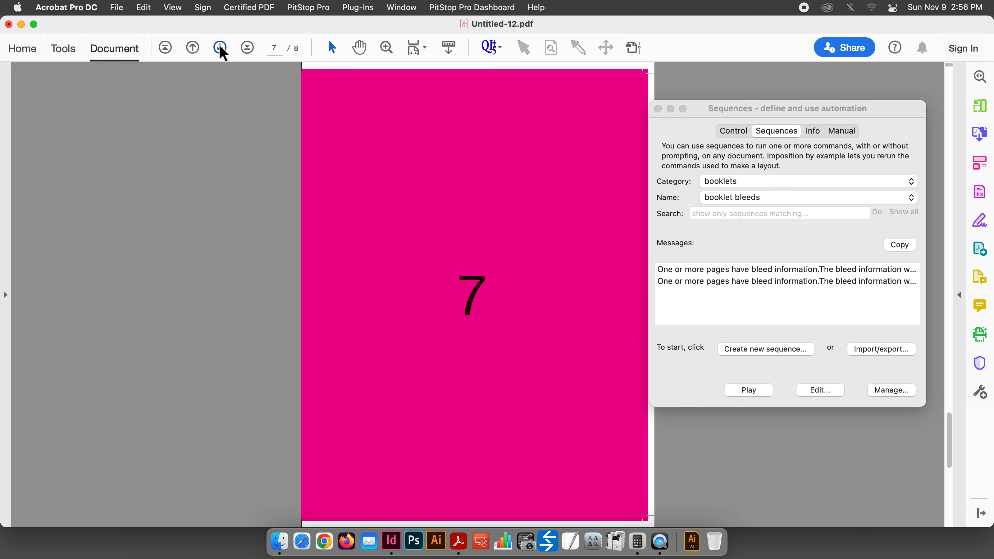
{"action": "left_click", "coordinate": [220, 48]}
{"action": "right_click", "coordinate": [220, 47]}
{"action": "left_click", "coordinate": [220, 54]}
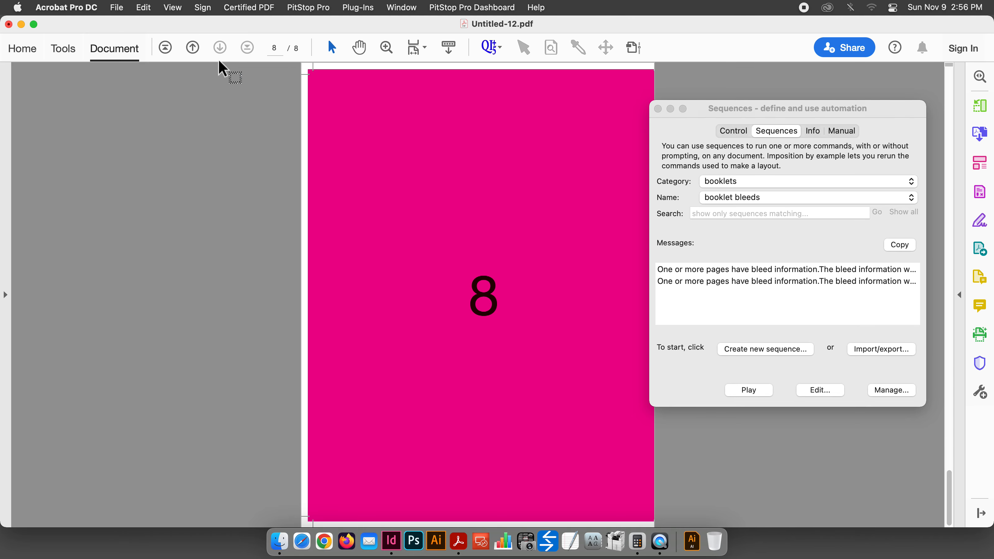
{"action": "left_click", "coordinate": [191, 45]}
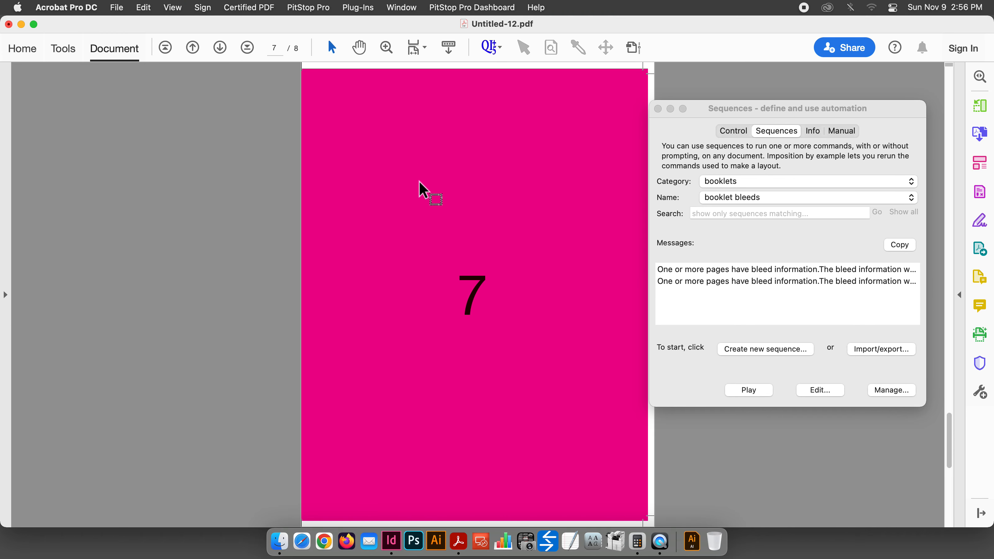
{"action": "left_click", "coordinate": [165, 47]}
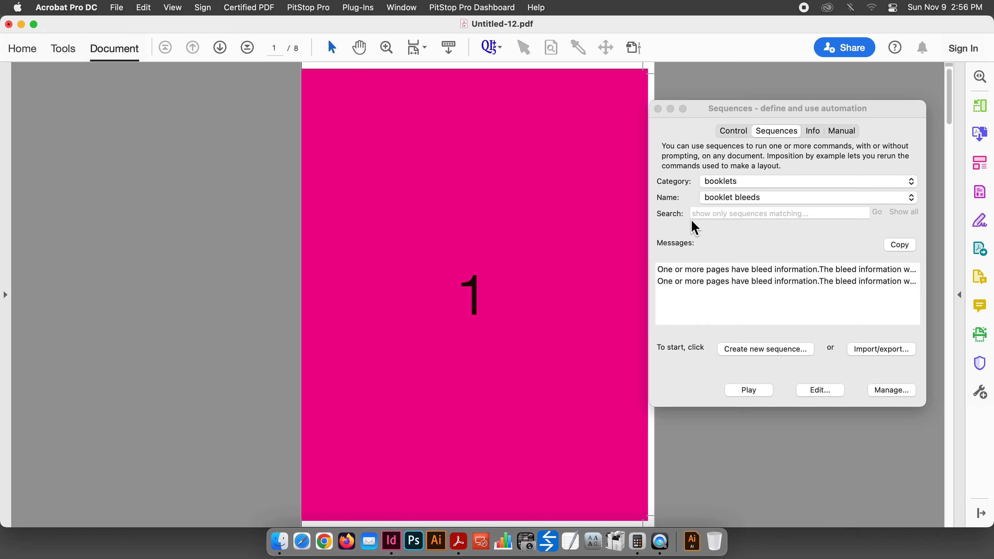
Step: Add a saddle stitched Booklet command to the booklet bleeds sequence, fitting two full-scale pages side by side and centring each page in its half
{"action": "left_click", "coordinate": [820, 392]}
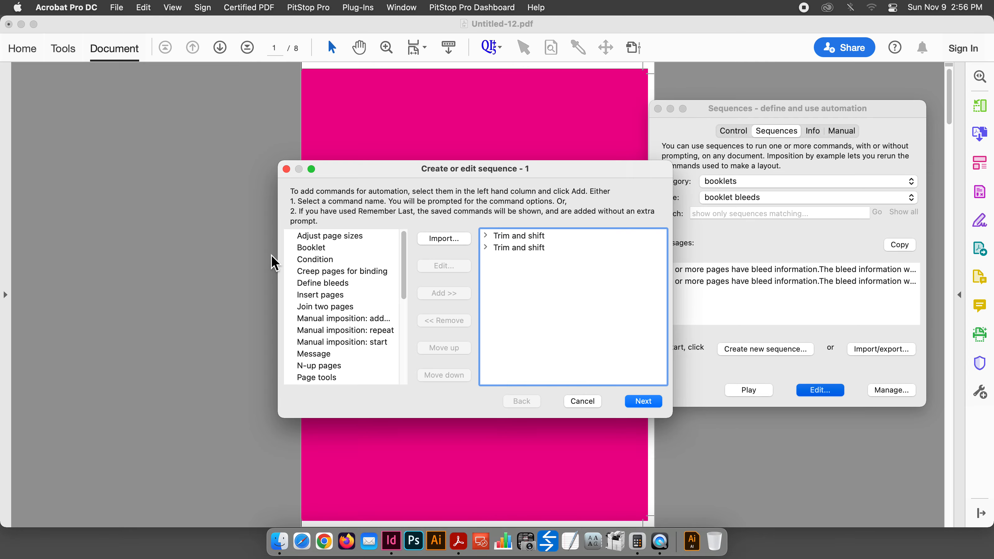
{"action": "left_click", "coordinate": [307, 247]}
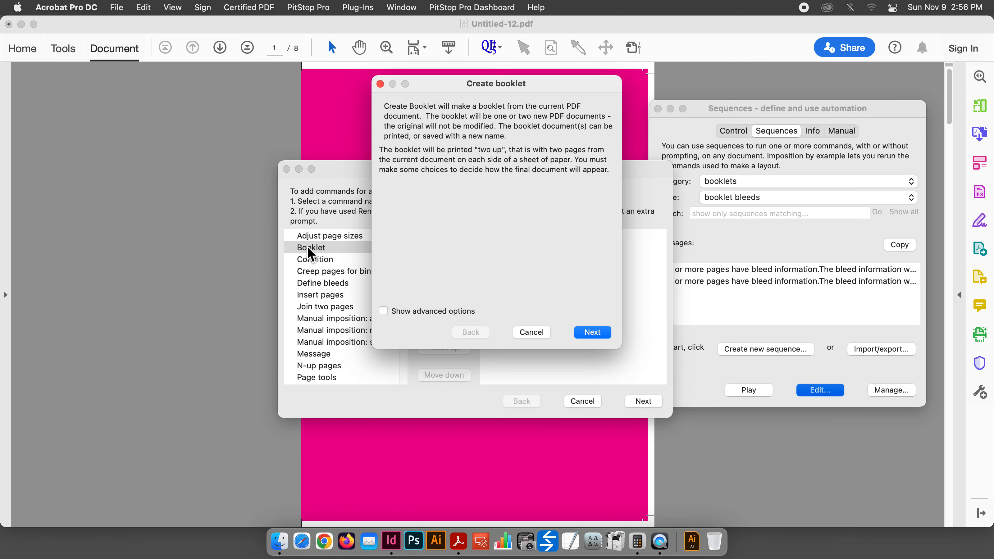
{"action": "left_click", "coordinate": [592, 332]}
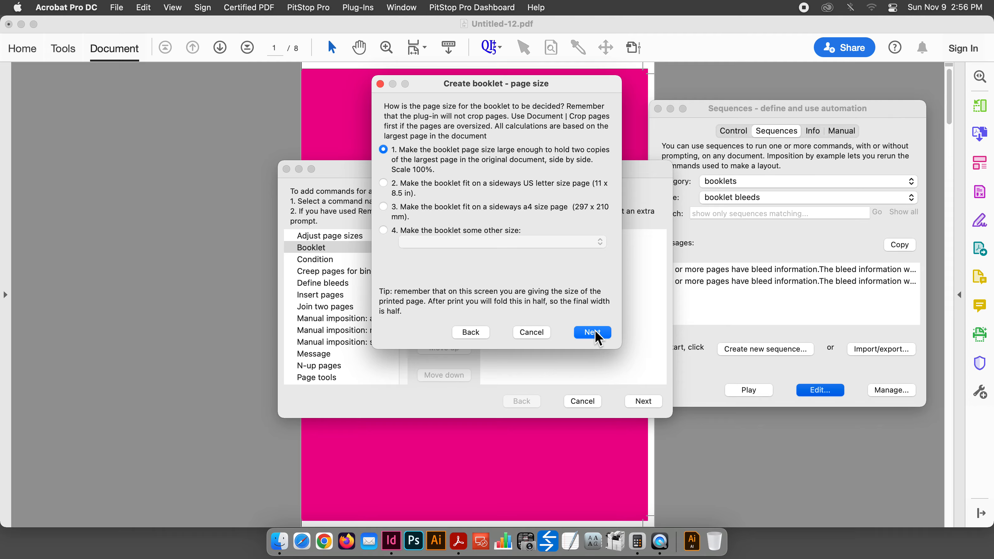
{"action": "left_click", "coordinate": [593, 332]}
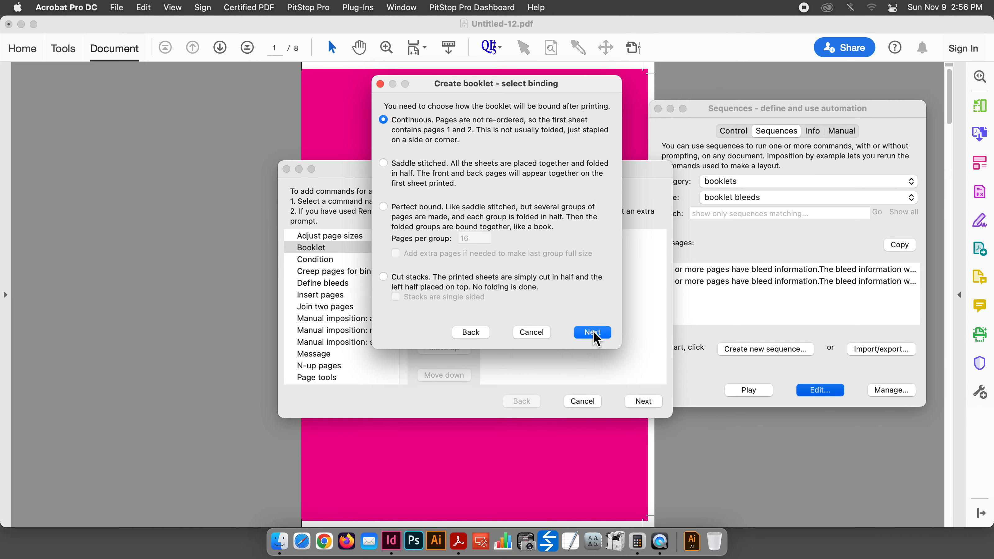
{"action": "left_click", "coordinate": [384, 164]}
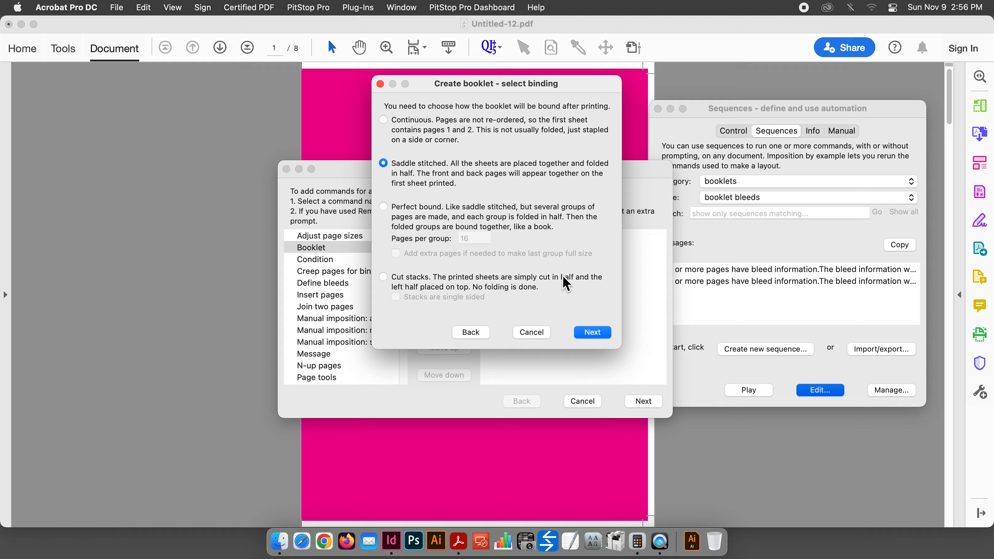
{"action": "left_click", "coordinate": [595, 332]}
{"action": "left_click", "coordinate": [593, 332]}
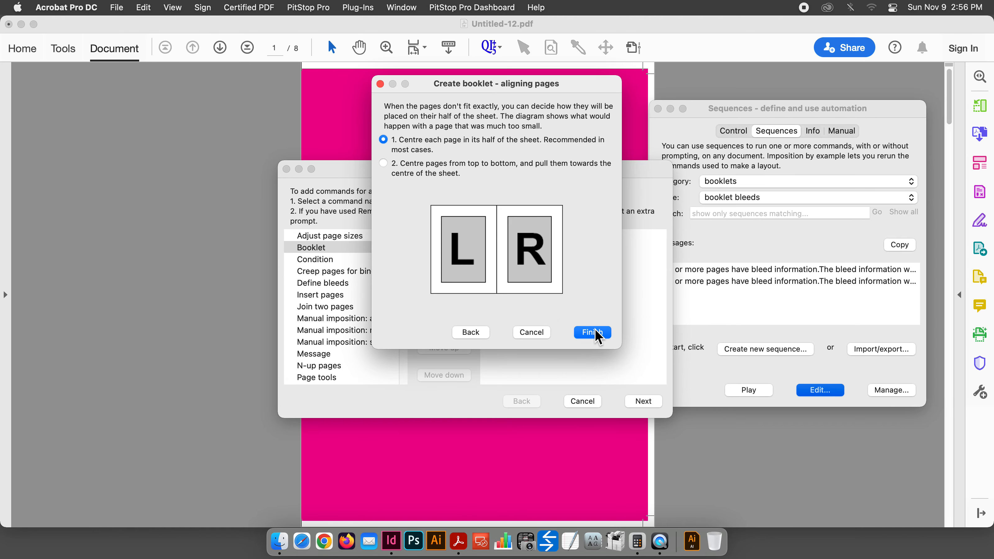
{"action": "left_click", "coordinate": [594, 333]}
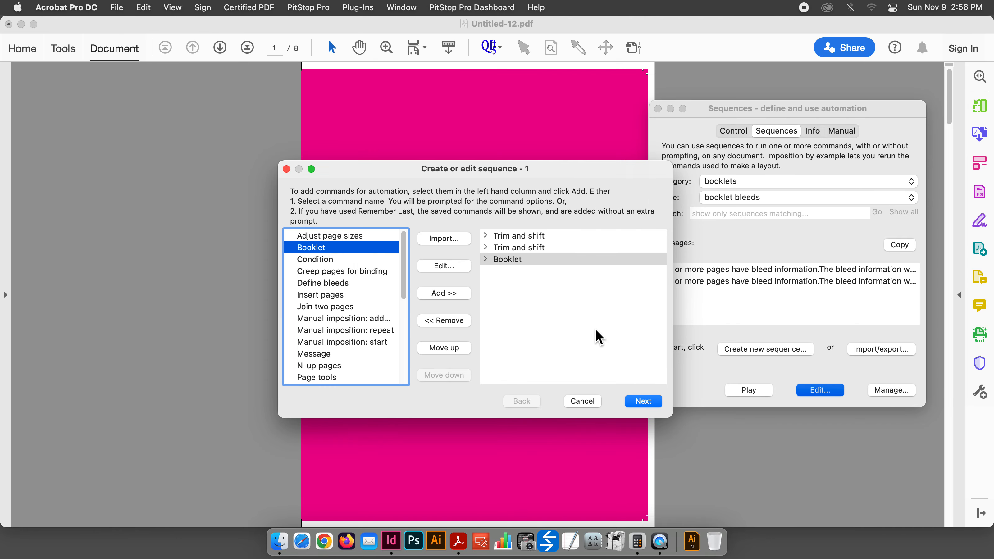
Step: Overwrite the saved booklet bleeds sequence with the version that includes the Booklet command
{"action": "left_click", "coordinate": [644, 402]}
{"action": "left_click", "coordinate": [593, 386]}
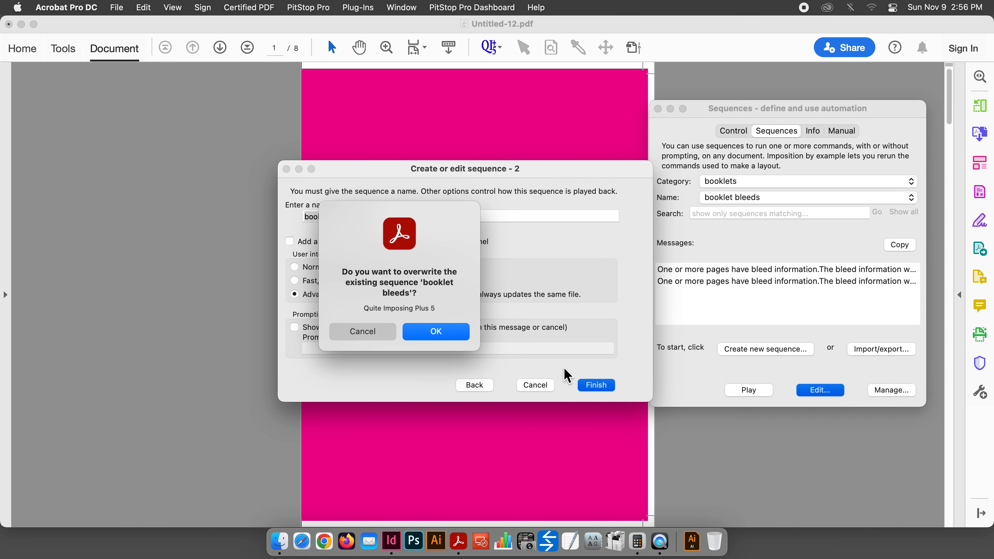
{"action": "left_click", "coordinate": [426, 335]}
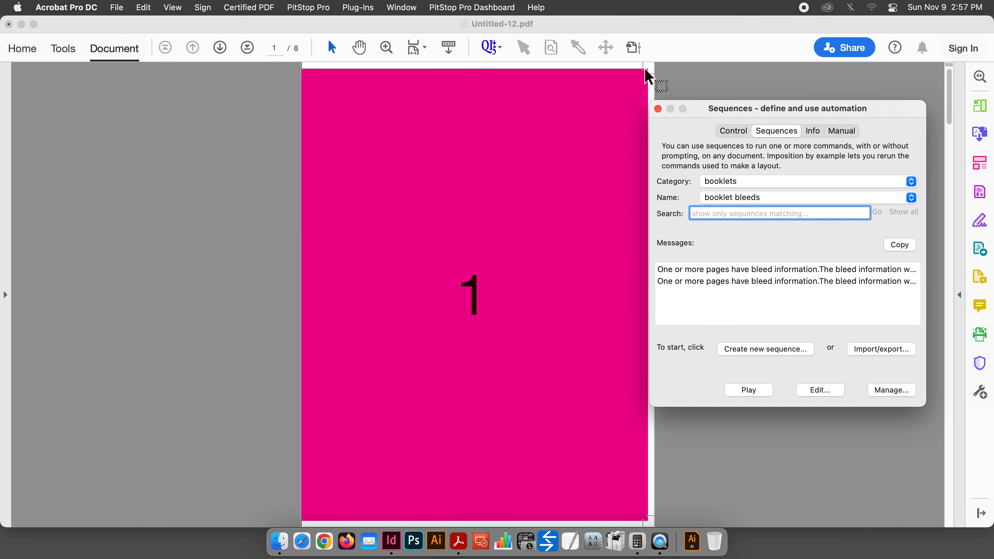
Step: Page through the trimmed document from page 1 to page 8 to check the alternating inner edges
{"action": "left_click", "coordinate": [219, 47]}
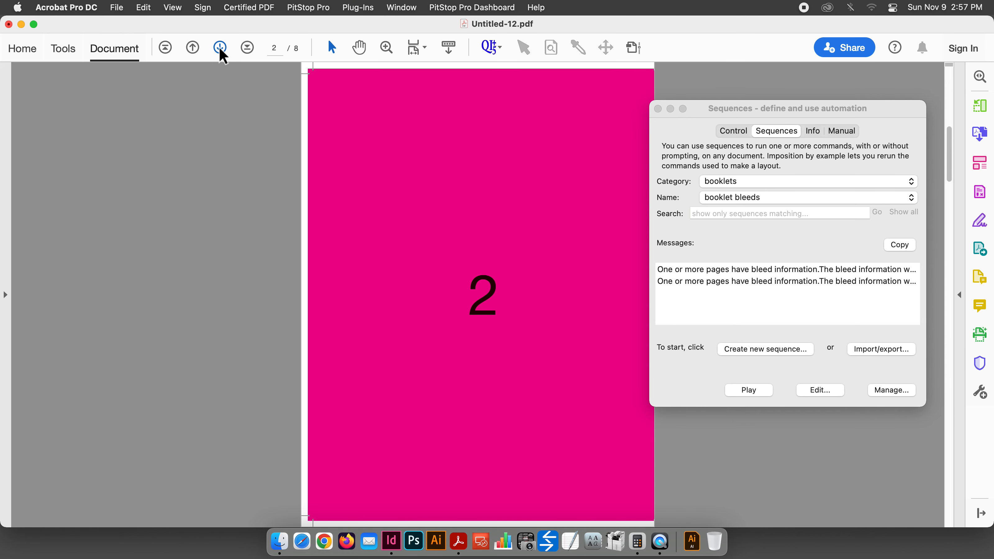
{"action": "left_click", "coordinate": [220, 47]}
{"action": "left_click", "coordinate": [219, 48]}
{"action": "left_click", "coordinate": [220, 47]}
{"action": "left_click", "coordinate": [220, 48]}
{"action": "left_click", "coordinate": [219, 47]}
{"action": "left_click", "coordinate": [220, 47]}
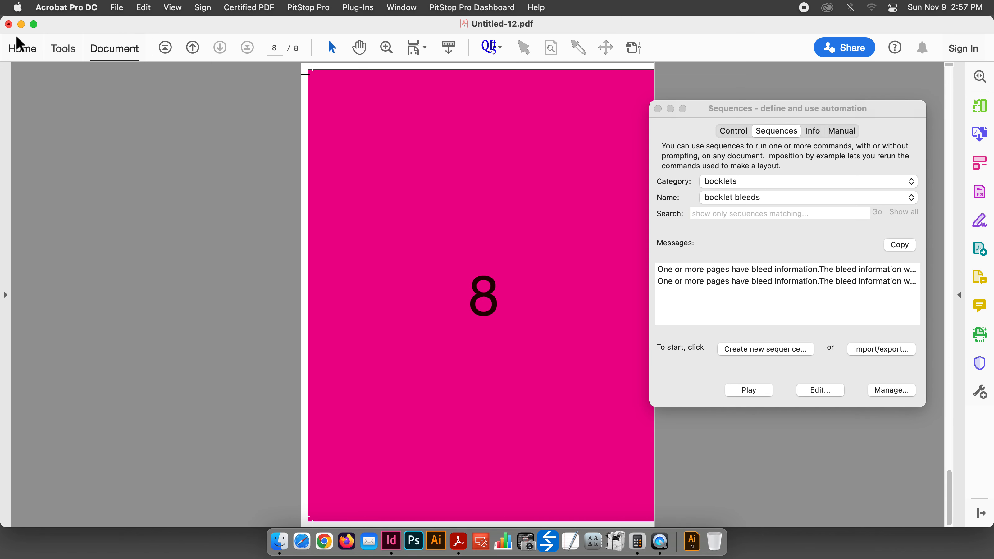
Step: Discard the trimmed changes by closing Untitled-12.pdf unsaved, and open the original PDF again
{"action": "left_click", "coordinate": [8, 25]}
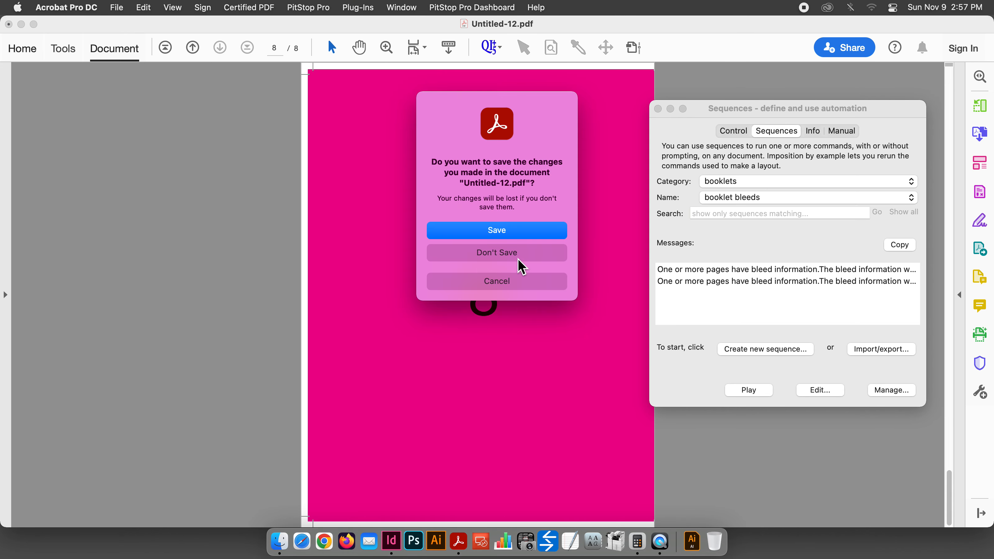
{"action": "left_click", "coordinate": [497, 253]}
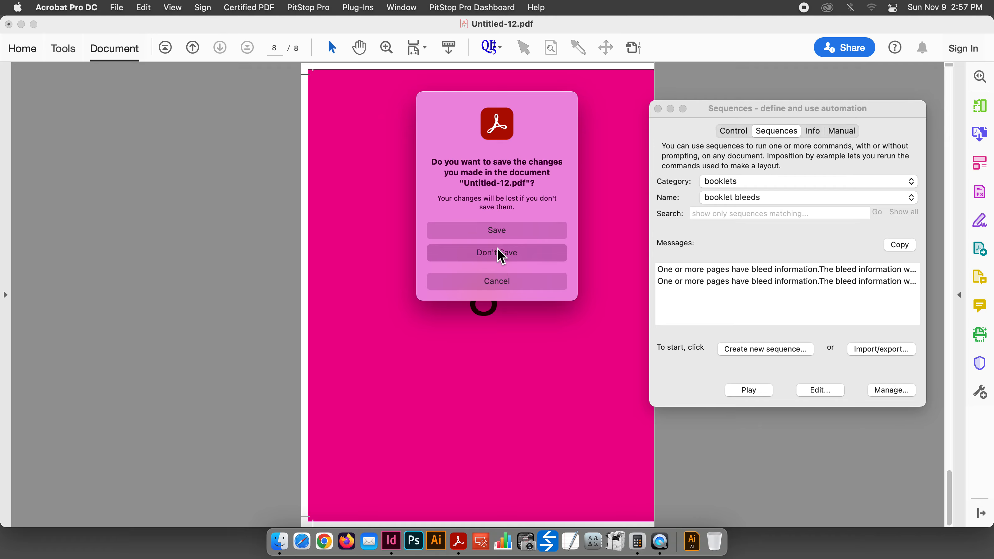
{"action": "left_click", "coordinate": [733, 442]}
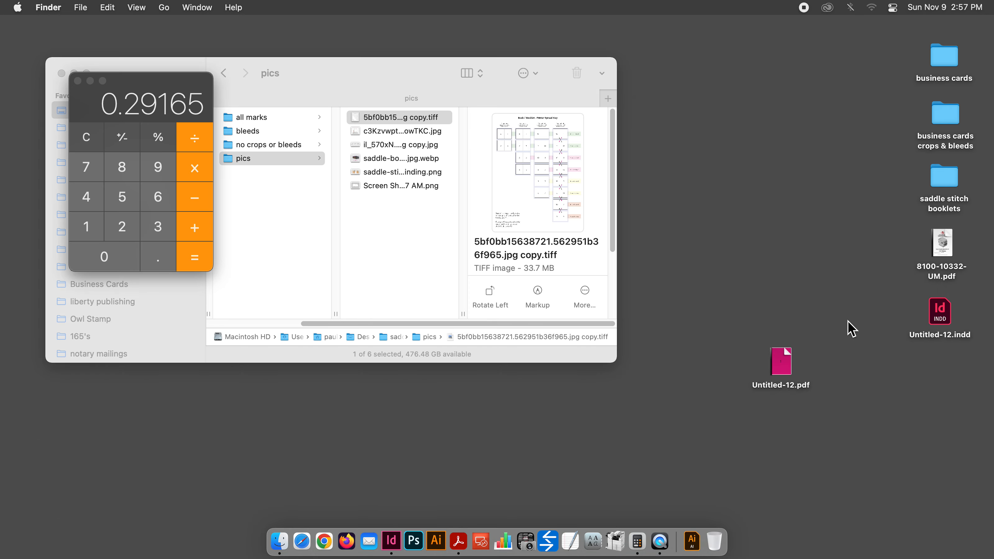
{"action": "double_click", "coordinate": [780, 362]}
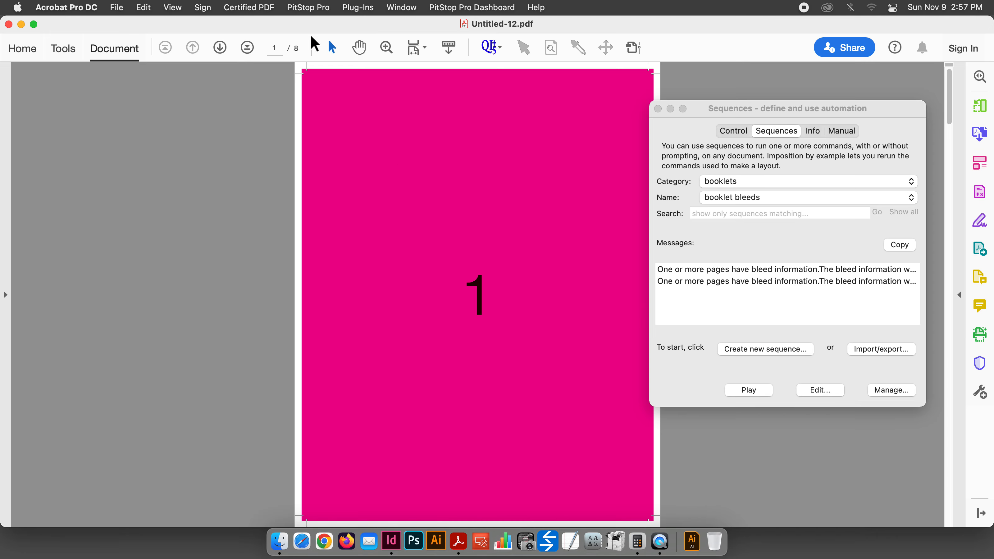
Step: Advance to page 6 to check that the reopened PDF has untrimmed single pages
{"action": "left_click", "coordinate": [219, 45]}
{"action": "left_click", "coordinate": [219, 45]}
{"action": "left_click", "coordinate": [218, 45]}
{"action": "left_click", "coordinate": [219, 45]}
{"action": "left_click", "coordinate": [219, 45]}
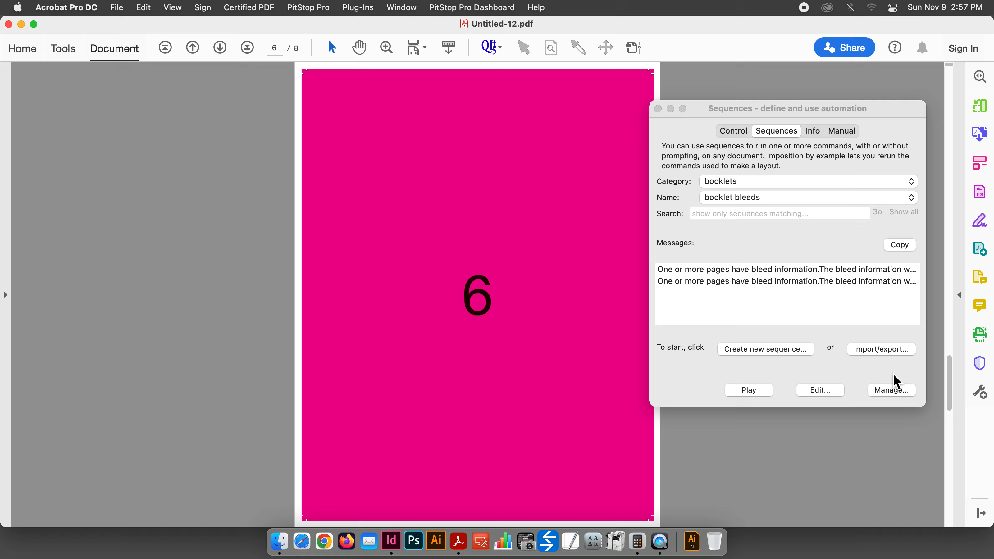
Step: Play the full booklet bleeds sequence on the PDF and move the Sequences window aside to uncover the imposed first spread
{"action": "left_click", "coordinate": [741, 390]}
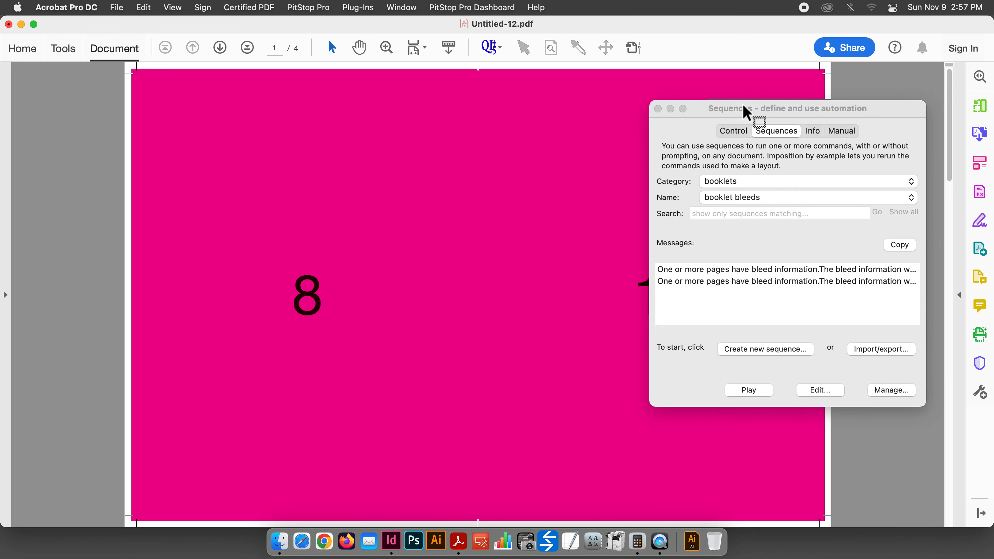
{"action": "left_click_drag", "start_coordinate": [750, 107], "coordinate": [908, 117]}
{"action": "left_click", "coordinate": [591, 127]}
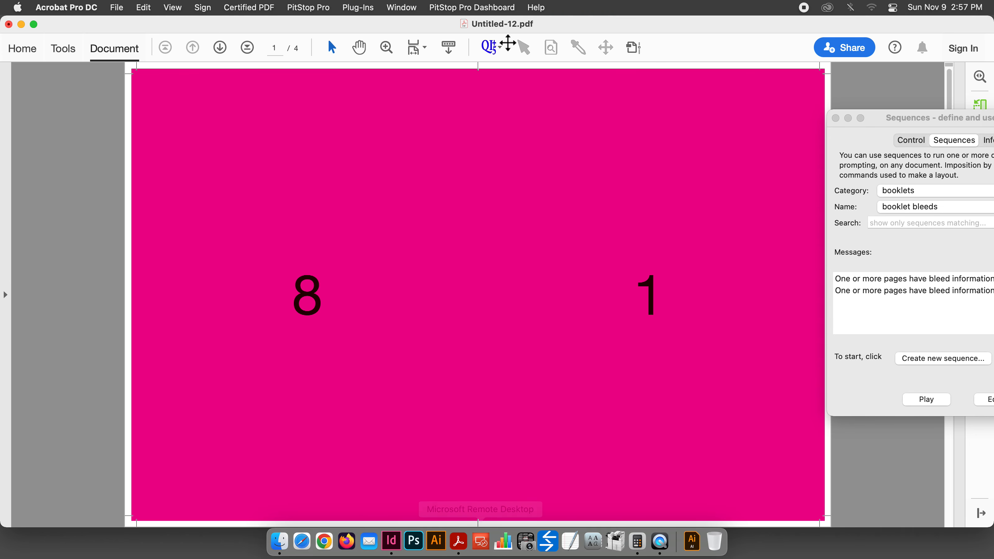
Step: Page through the imposed spreads up to sheet 4 to check the booklet page order
{"action": "left_click", "coordinate": [218, 44]}
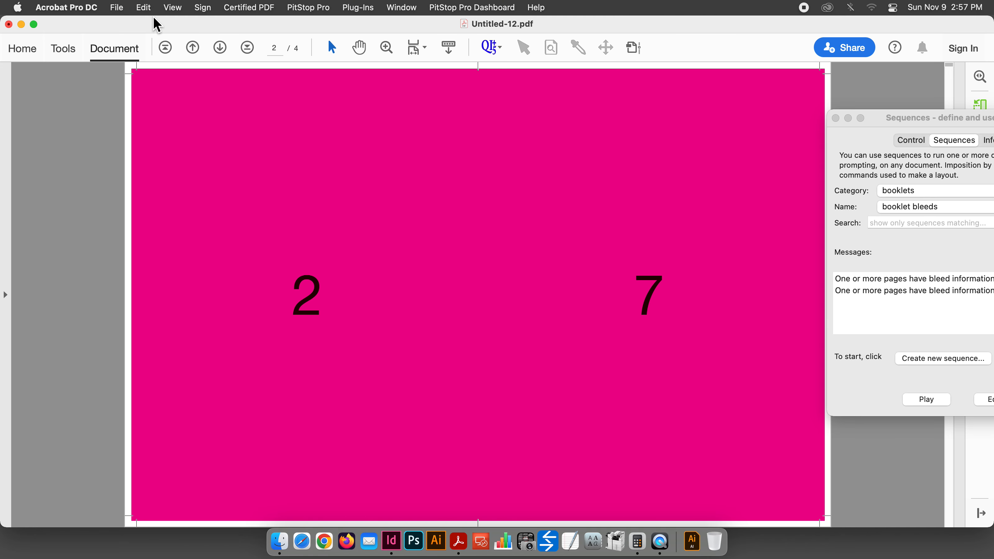
{"action": "left_click", "coordinate": [220, 48]}
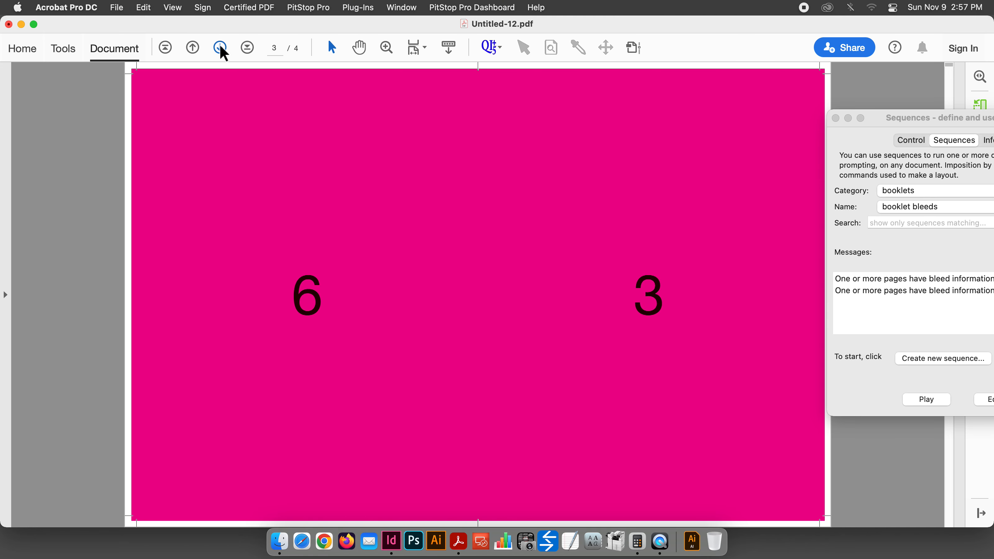
{"action": "left_click", "coordinate": [220, 46]}
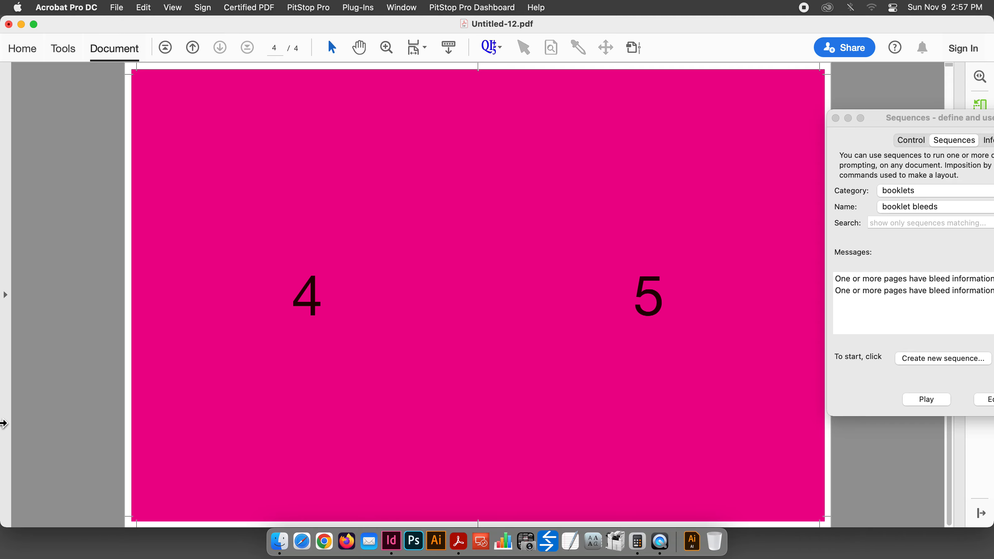
{"action": "mouse_move", "coordinate": [27, 417]}
Step: Check the imposed sheet's size, open the booklet bleeds sequence for editing, and add a Trim and shift command after Booklet
{"action": "left_click_drag", "start_coordinate": [917, 119], "coordinate": [503, 135]}
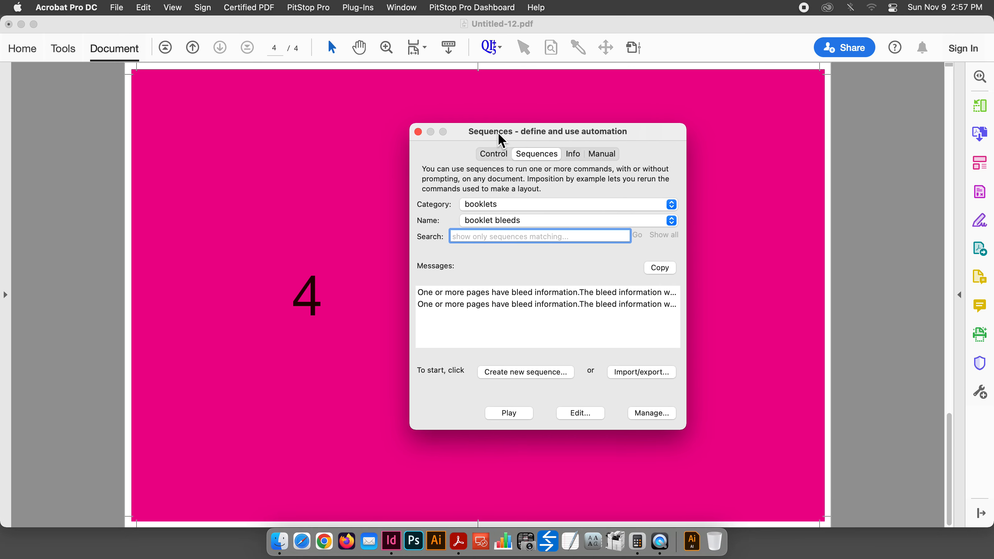
{"action": "mouse_move", "coordinate": [64, 511]}
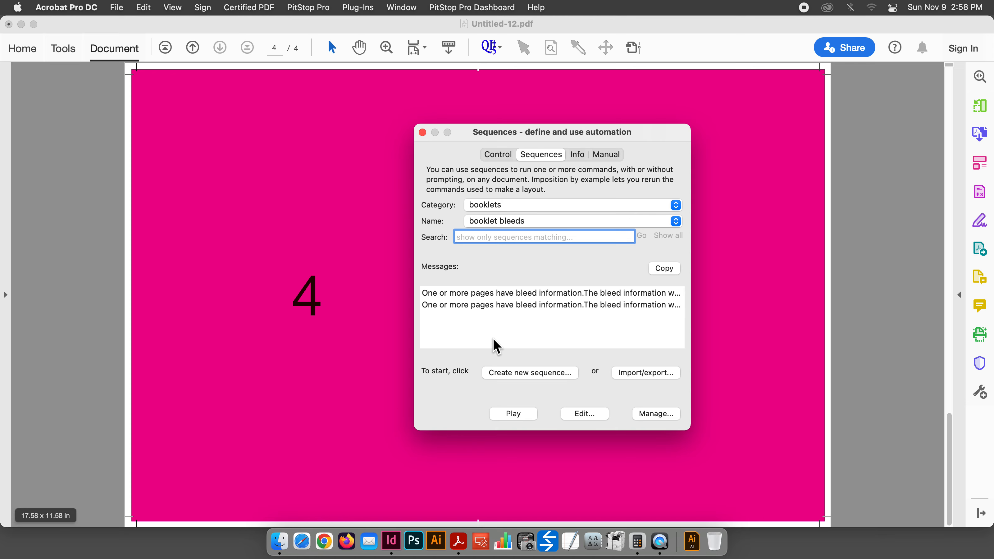
{"action": "left_click", "coordinate": [583, 413]}
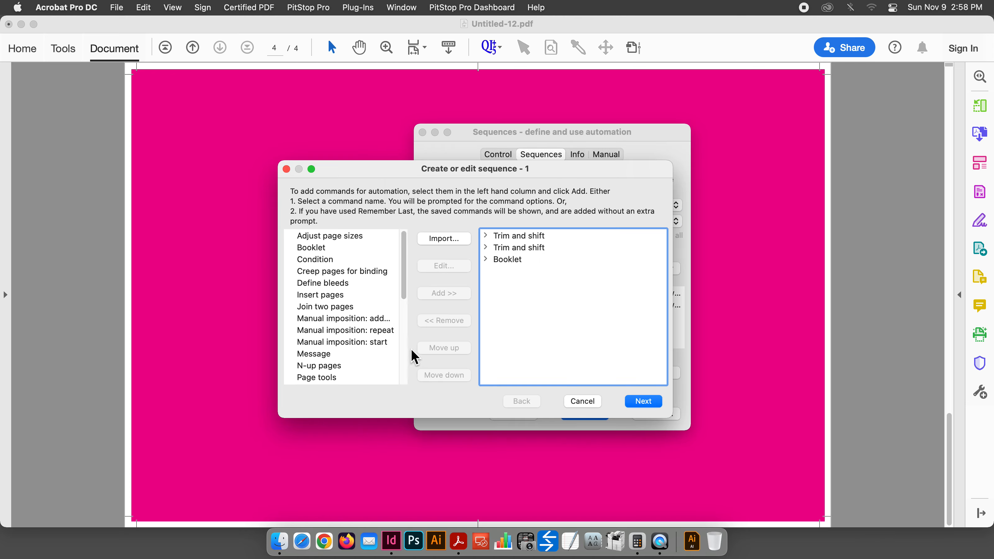
{"action": "scroll", "coordinate": [403, 371], "scroll_direction": "down", "scroll_amount": 5}
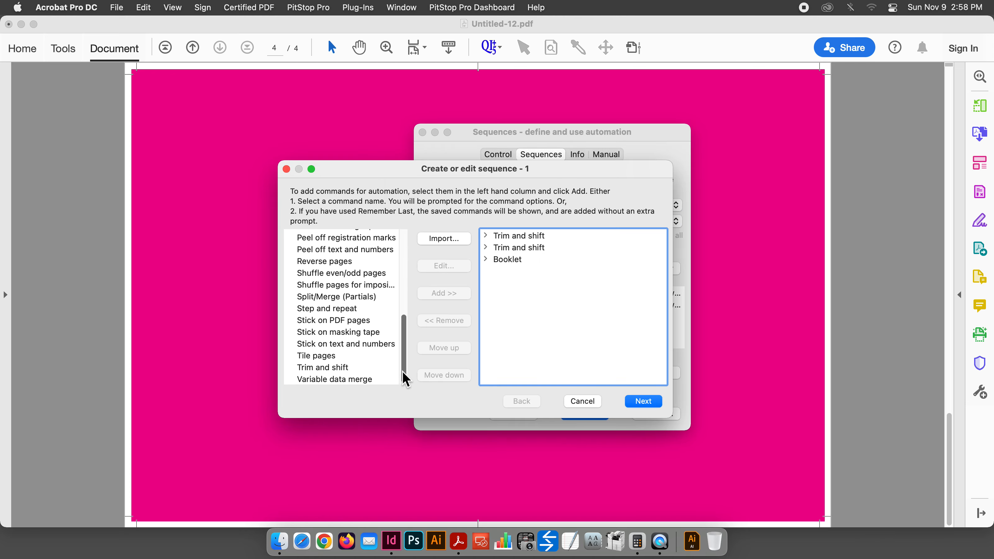
{"action": "left_click", "coordinate": [328, 368]}
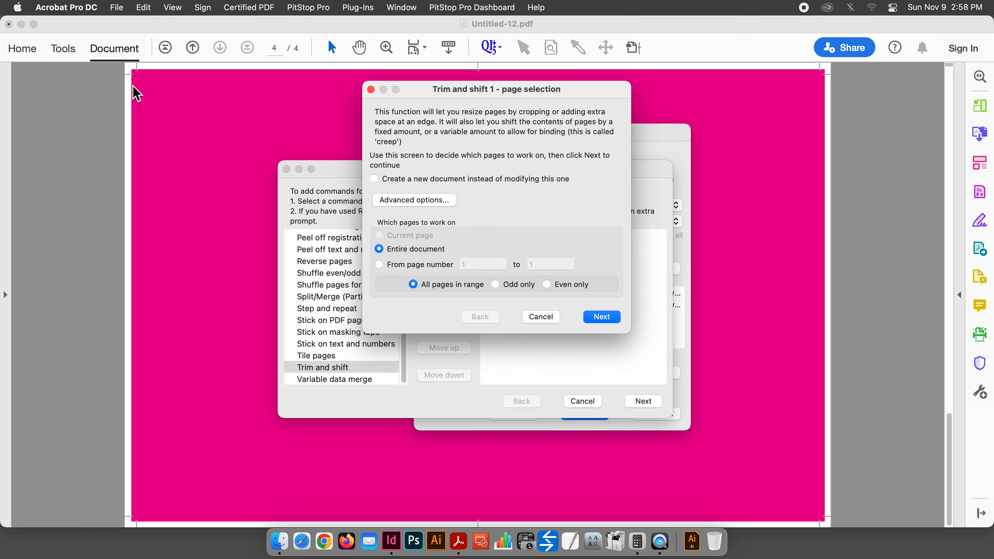
Step: Apply the new trim to the entire document, cropping the edges on all sides together
{"action": "left_click", "coordinate": [601, 317]}
{"action": "left_click", "coordinate": [374, 159]}
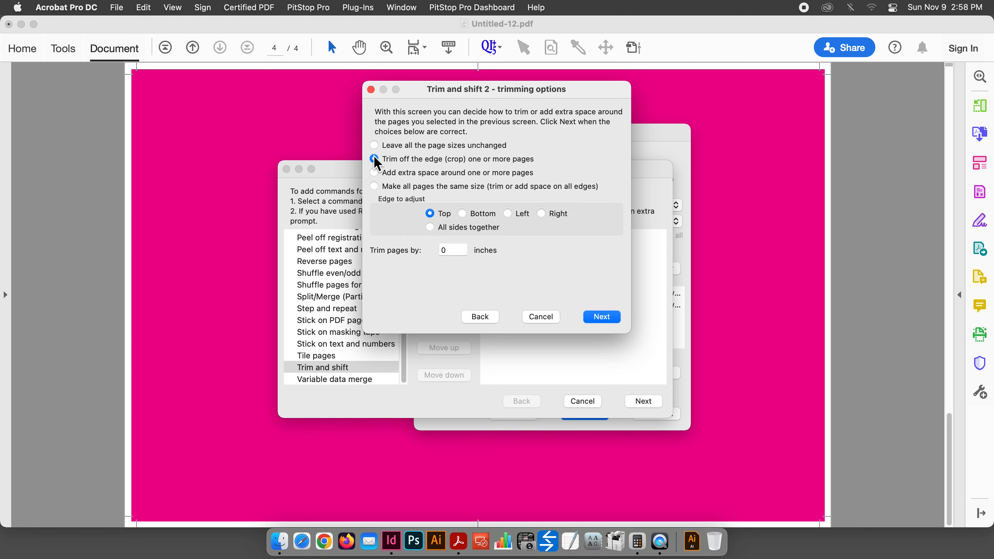
{"action": "left_click", "coordinate": [432, 228]}
{"action": "left_click", "coordinate": [462, 253]}
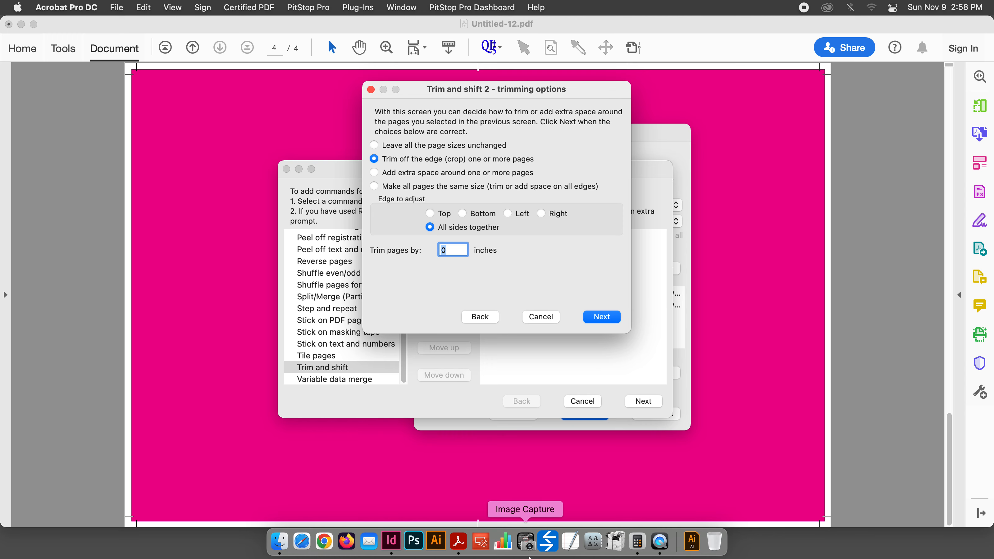
Step: Switch to Calculator, clear it, and divide the sheet width of 17.5833 by 2
{"action": "left_click", "coordinate": [639, 543]}
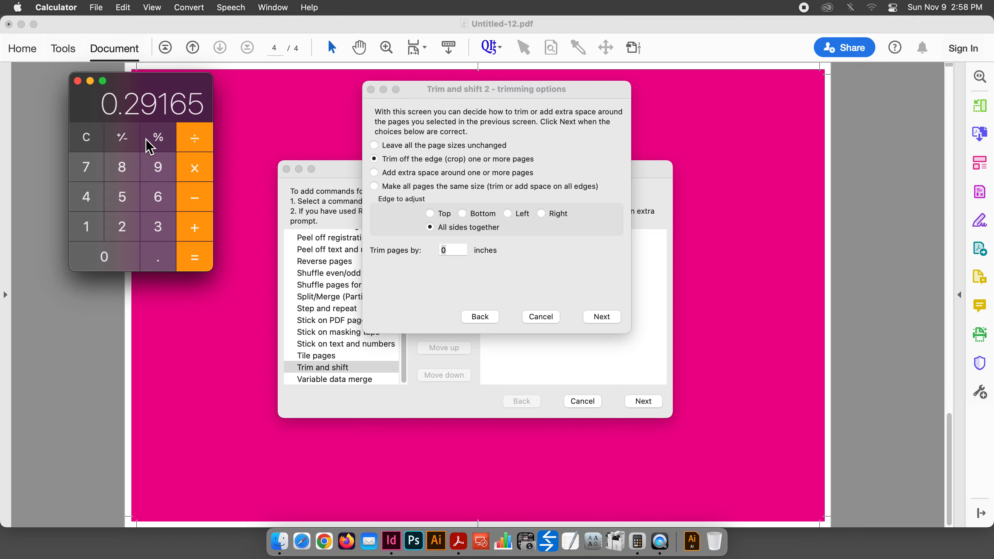
{"action": "left_click", "coordinate": [84, 142]}
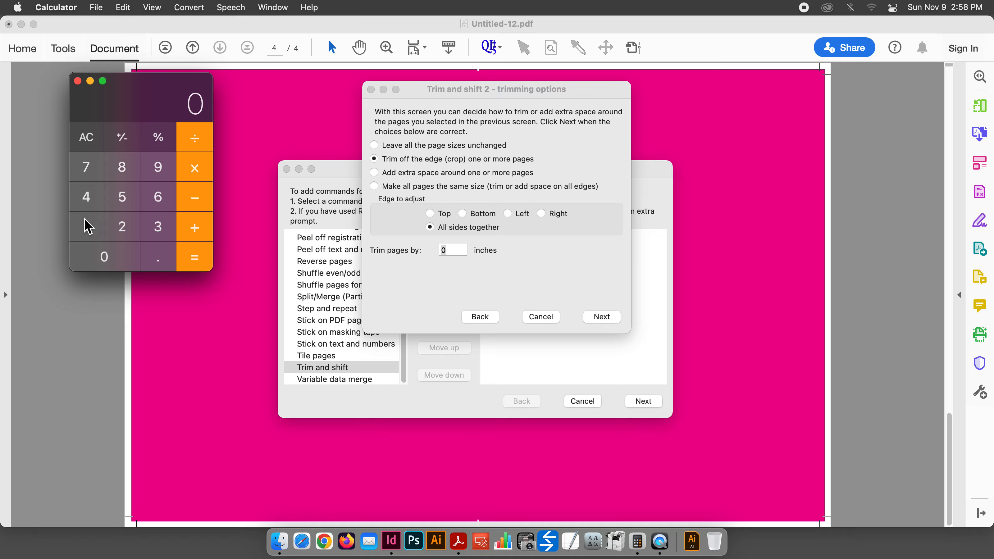
{"action": "left_click", "coordinate": [89, 227]}
{"action": "left_click", "coordinate": [87, 168]}
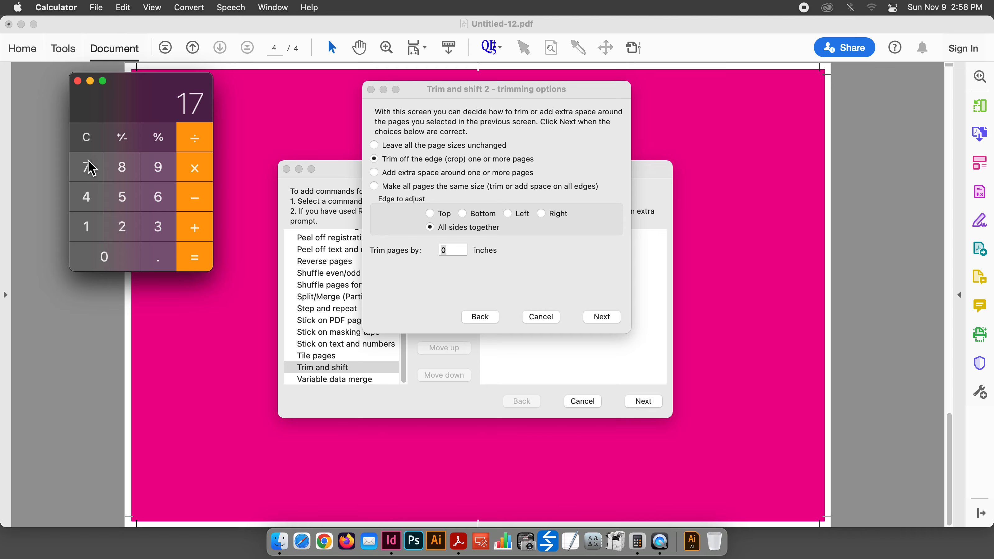
{"action": "left_click", "coordinate": [162, 254]}
{"action": "left_click", "coordinate": [123, 192]}
{"action": "left_click", "coordinate": [123, 168]}
{"action": "left_click", "coordinate": [157, 229]}
{"action": "left_click", "coordinate": [157, 228]}
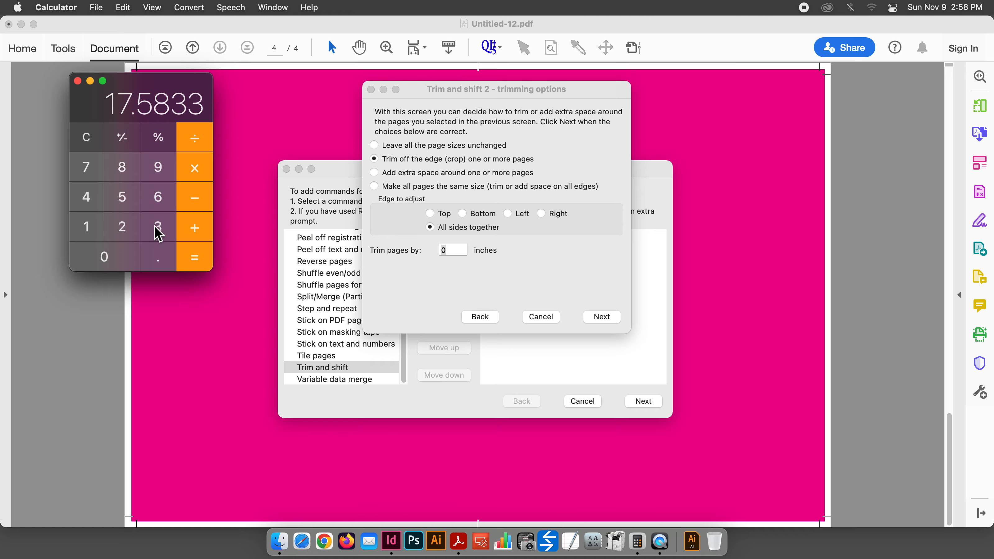
{"action": "left_click_drag", "start_coordinate": [159, 83], "coordinate": [136, 158]}
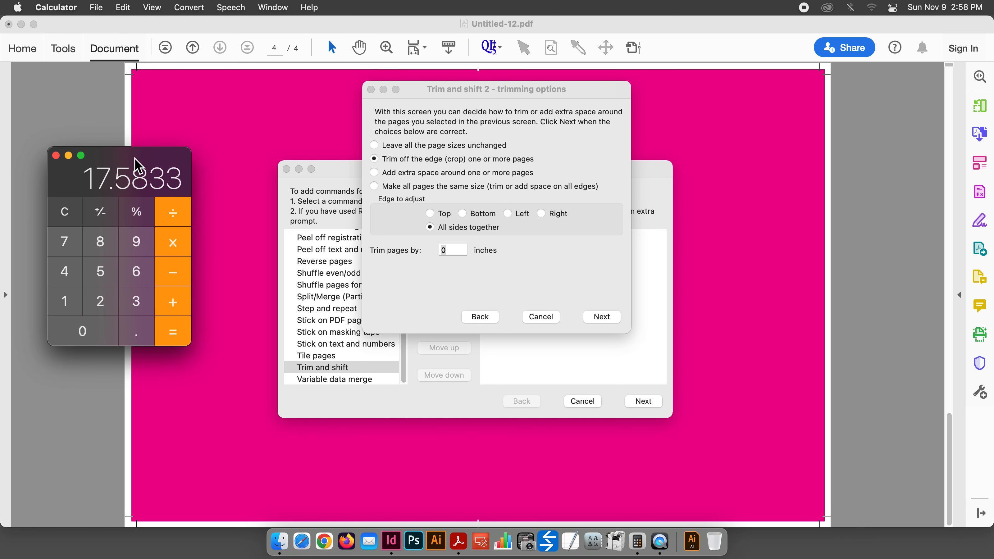
{"action": "left_click", "coordinate": [172, 213]}
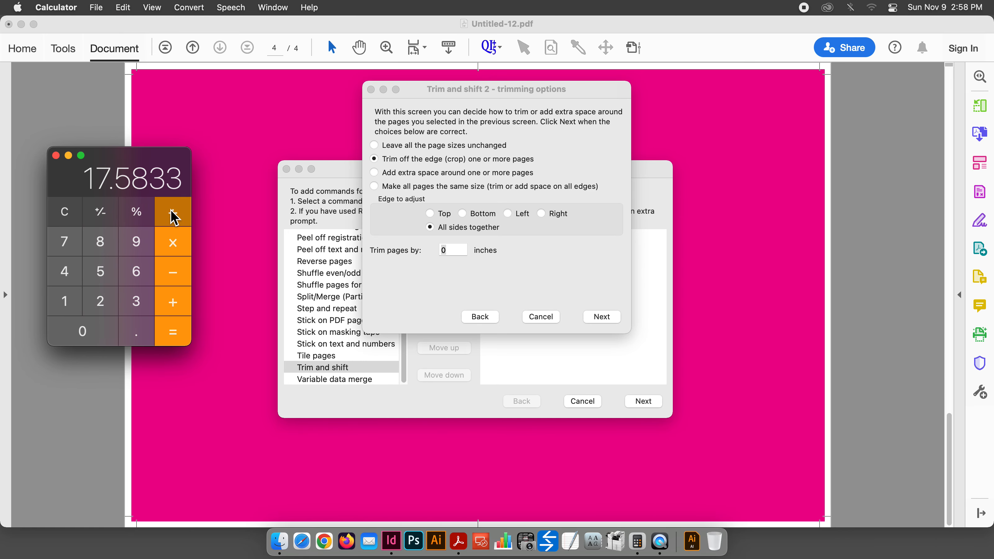
{"action": "left_click", "coordinate": [101, 302]}
{"action": "left_click", "coordinate": [173, 331]}
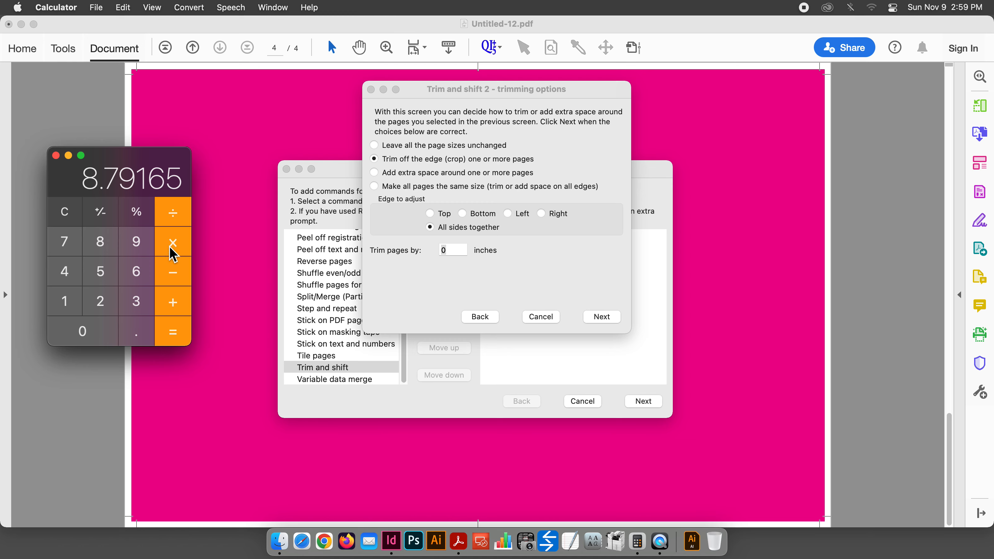
Step: Subtract 8.625 from the halved width to work out the trim amount per side
{"action": "left_click", "coordinate": [173, 272]}
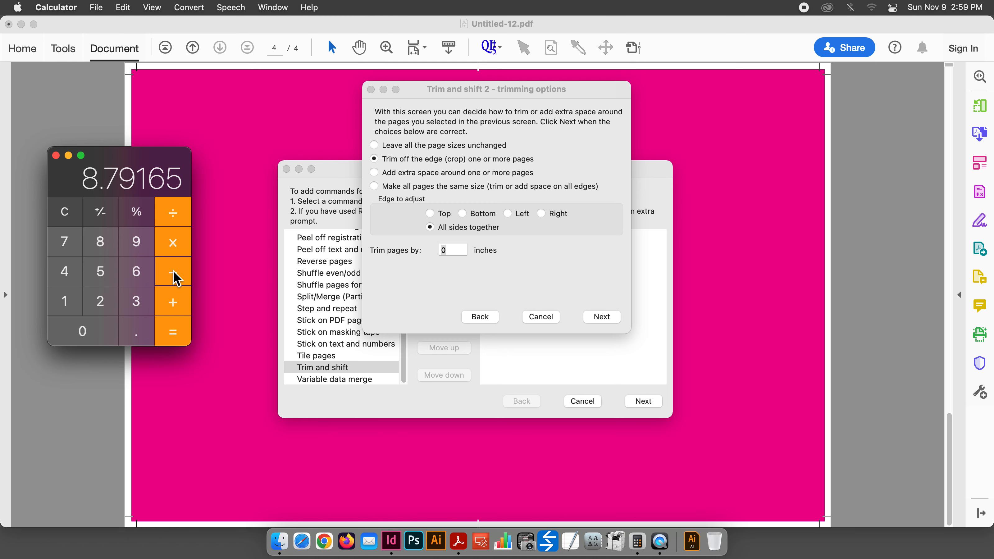
{"action": "left_click", "coordinate": [99, 243]}
{"action": "left_click", "coordinate": [133, 333]}
{"action": "left_click", "coordinate": [122, 276]}
{"action": "left_click", "coordinate": [110, 302]}
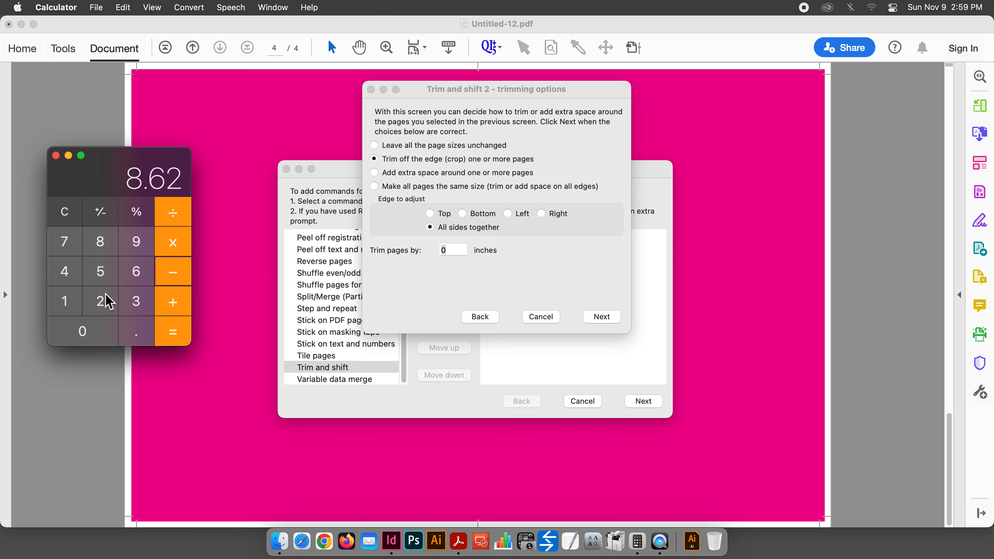
{"action": "left_click", "coordinate": [110, 276]}
{"action": "left_click", "coordinate": [174, 335]}
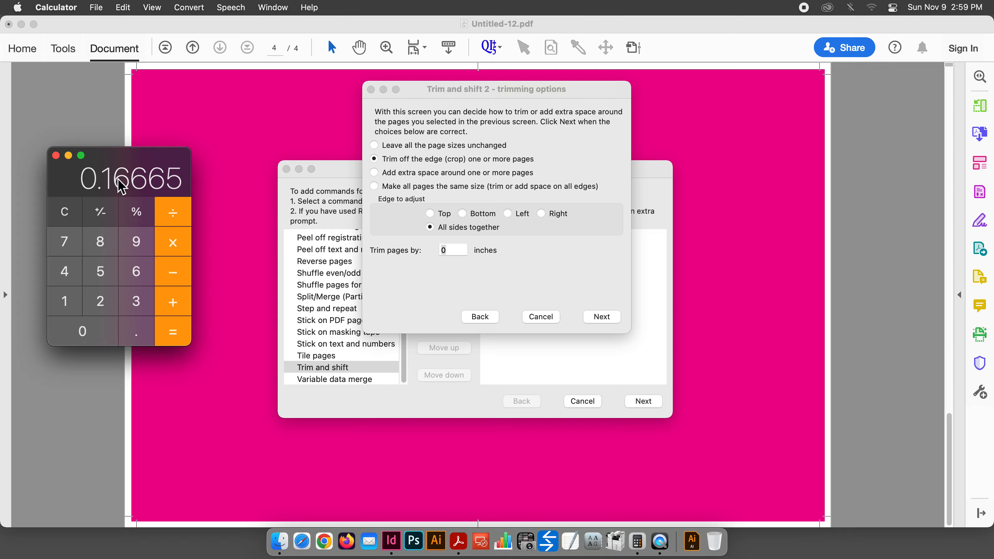
Step: Set the all-sides trim to the calculated 0.16665 inches and finish the command without shifting the page contents
{"action": "left_click", "coordinate": [407, 274]}
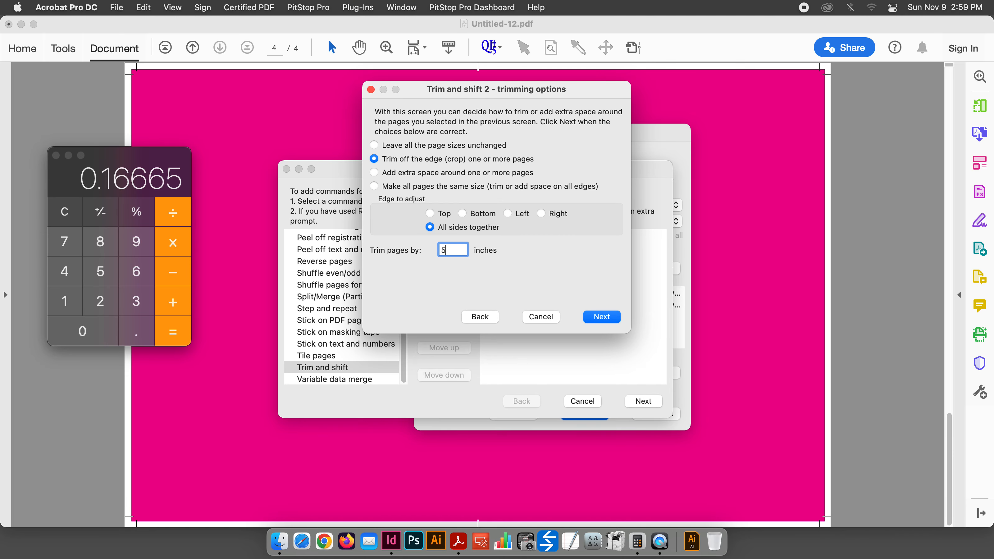
{"action": "left_click", "coordinate": [603, 320]}
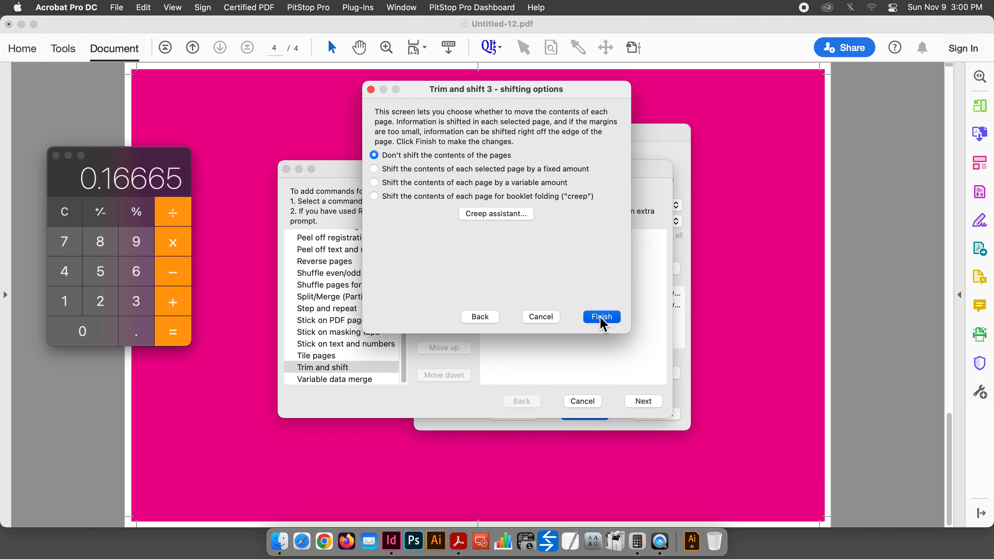
{"action": "left_click", "coordinate": [601, 317]}
Step: Save the edited sequence over the existing booklet bleeds sequence and close Calculator
{"action": "left_click", "coordinate": [643, 400]}
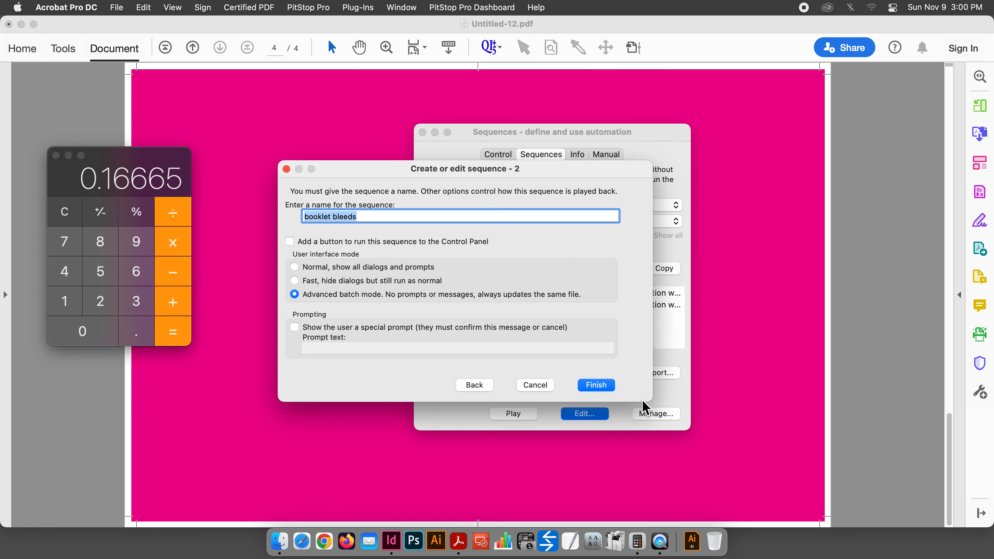
{"action": "left_click", "coordinate": [595, 385]}
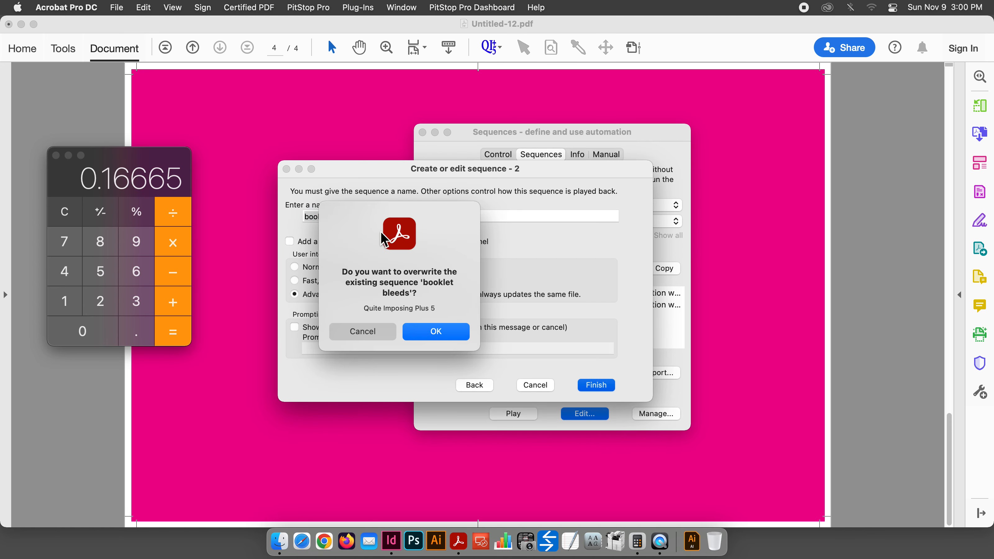
{"action": "left_click", "coordinate": [438, 336]}
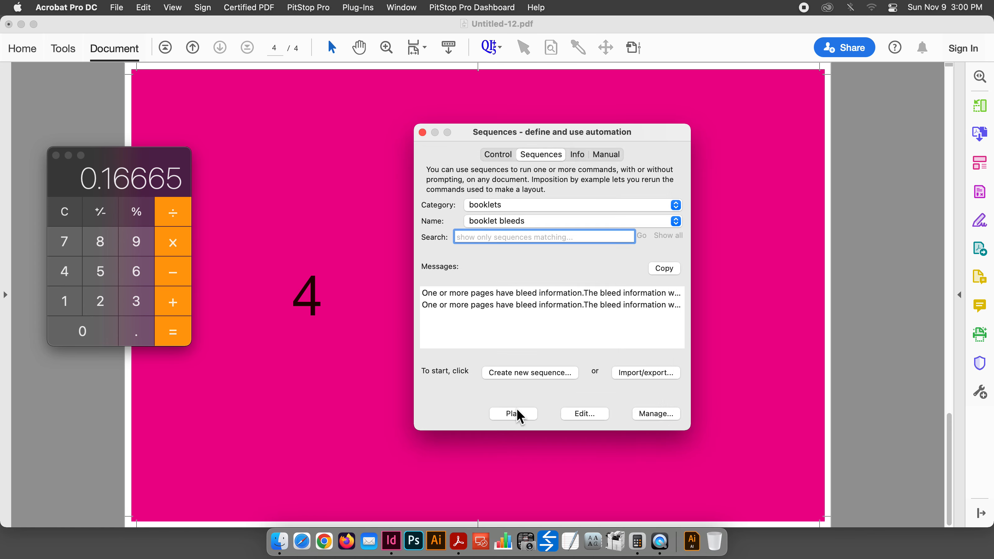
{"action": "left_click", "coordinate": [56, 155]}
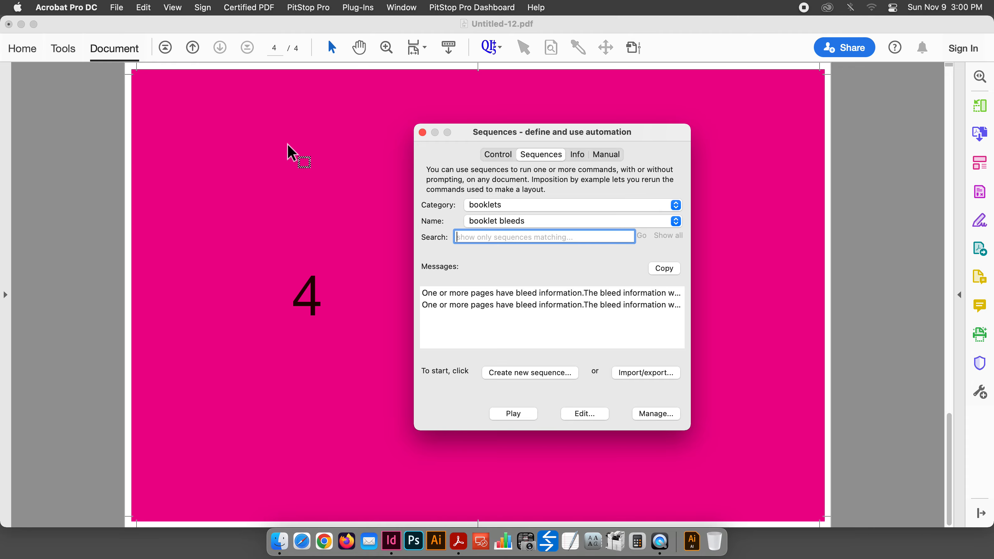
Step: Close the imposed Untitled-12.pdf without saving and reopen the original PDF from the desktop
{"action": "left_click", "coordinate": [6, 24]}
{"action": "left_click", "coordinate": [8, 24]}
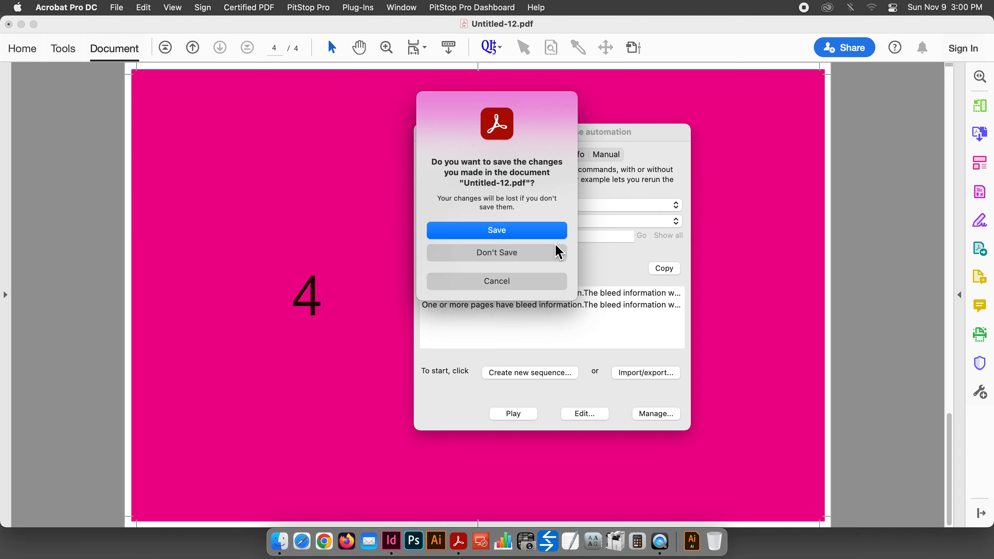
{"action": "left_click", "coordinate": [478, 248]}
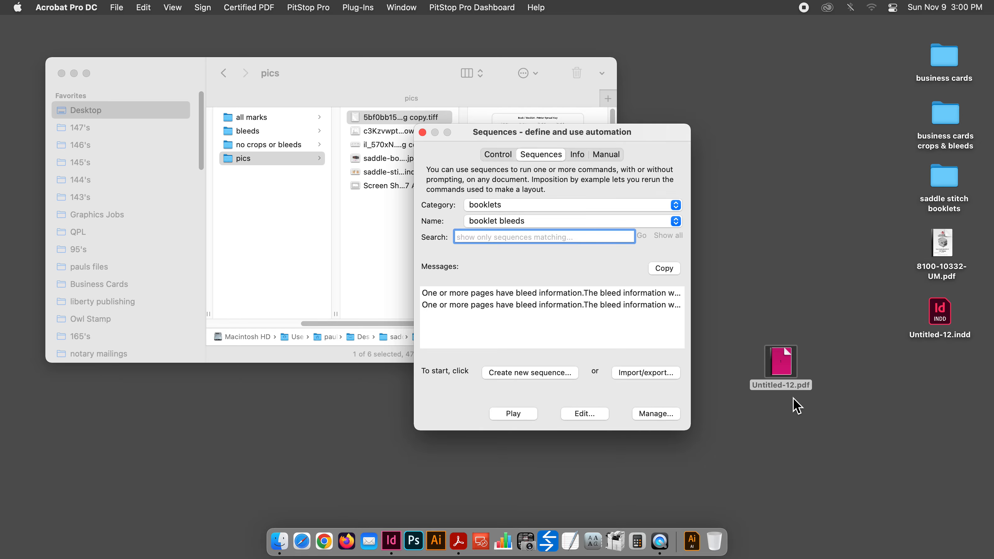
{"action": "left_click_drag", "start_coordinate": [794, 403], "coordinate": [789, 358]}
{"action": "double_click", "coordinate": [785, 360]}
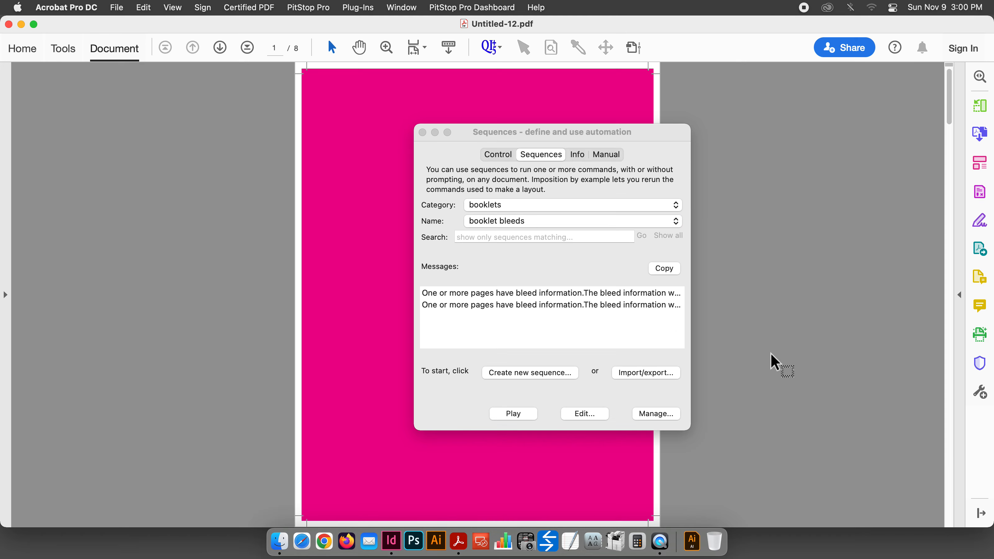
Step: Move the Sequences window off the page, page through the reopened PDF to page 8, and return to page 1
{"action": "left_click_drag", "start_coordinate": [491, 137], "coordinate": [749, 136]}
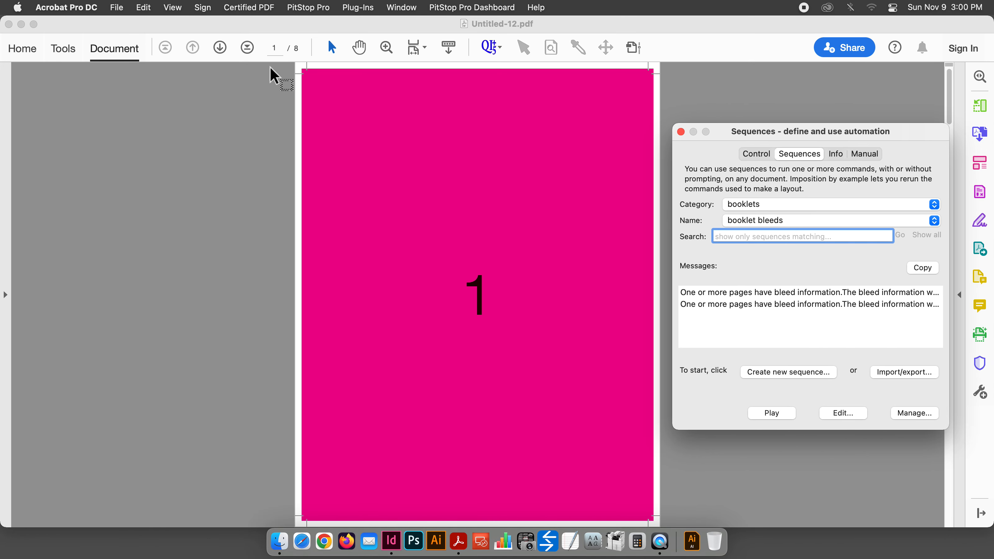
{"action": "left_click", "coordinate": [215, 45]}
{"action": "left_click", "coordinate": [215, 44]}
{"action": "left_click", "coordinate": [215, 44]}
{"action": "left_click", "coordinate": [215, 45]}
{"action": "left_click", "coordinate": [216, 44]}
{"action": "left_click", "coordinate": [215, 44]}
{"action": "left_click", "coordinate": [215, 43]}
{"action": "left_click", "coordinate": [215, 44]}
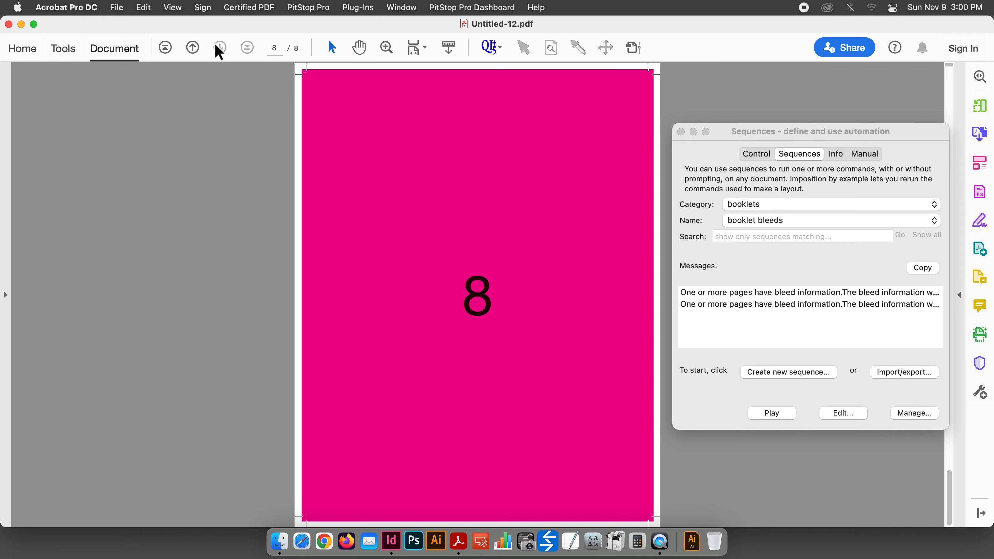
{"action": "left_click", "coordinate": [165, 47]}
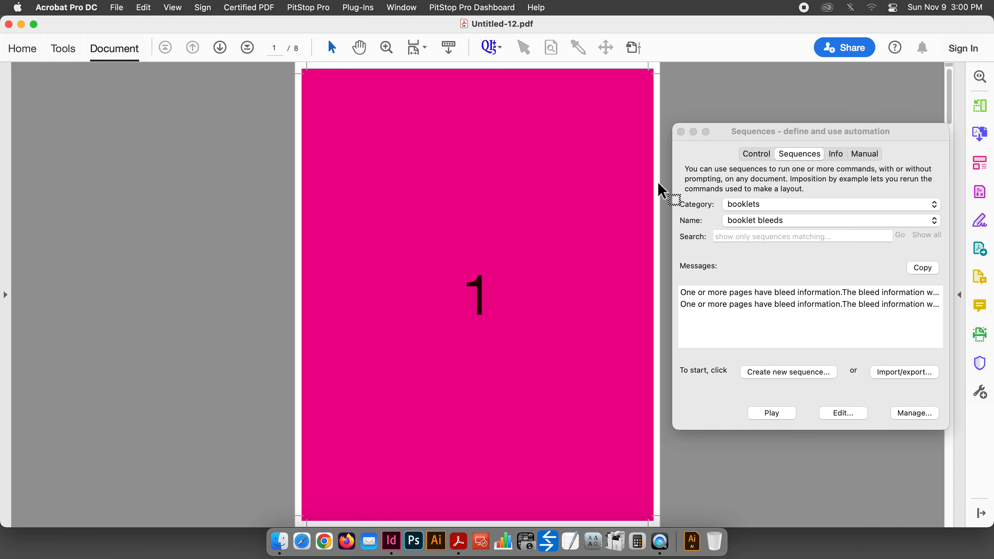
Step: Play the updated booklet bleeds sequence on the PDF and check the trimmed sheet size and all four imposed spreads
{"action": "left_click", "coordinate": [771, 412]}
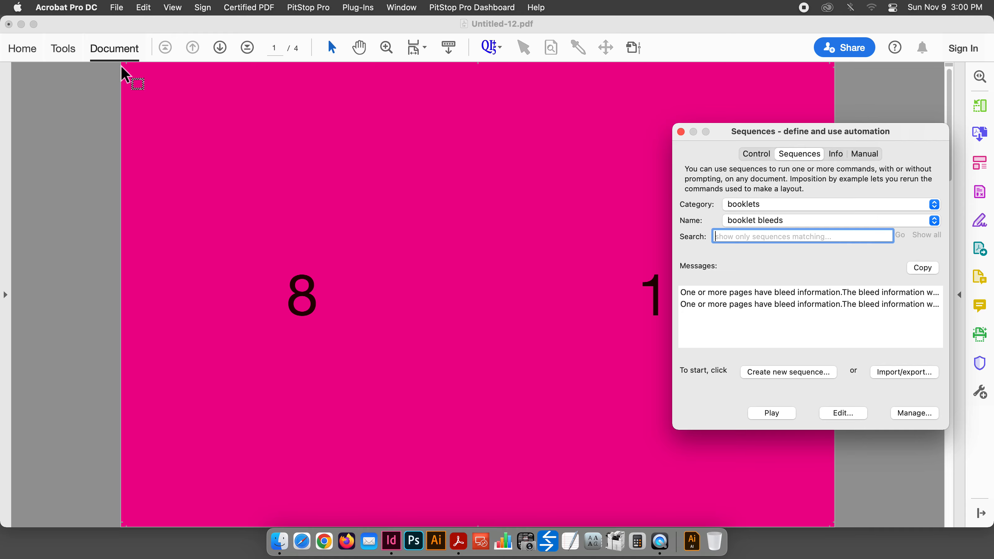
{"action": "mouse_move", "coordinate": [75, 509]}
{"action": "left_click", "coordinate": [220, 47]}
{"action": "left_click", "coordinate": [220, 47]}
{"action": "left_click", "coordinate": [220, 47]}
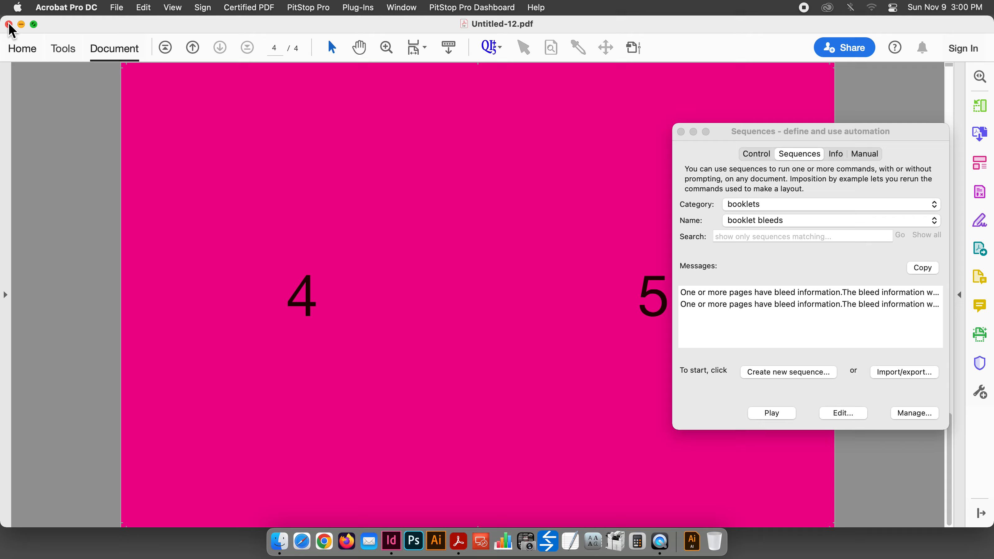
Step: Close the imposed Untitled-12.pdf without saving and open CommencementProgram2015.pdf from the bleeds subfolder of saddle stitch booklets
{"action": "left_click", "coordinate": [8, 24]}
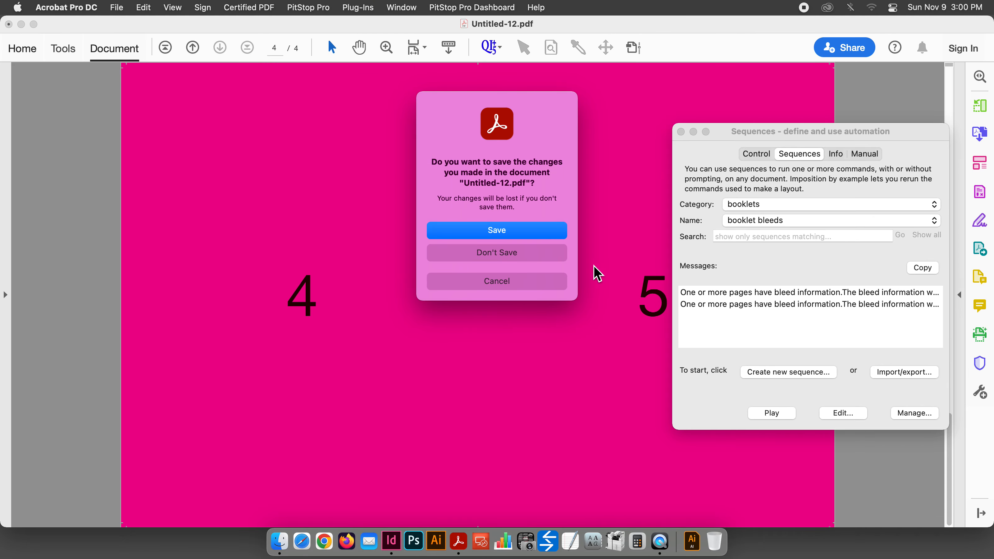
{"action": "left_click", "coordinate": [470, 253]}
{"action": "left_click", "coordinate": [377, 194]}
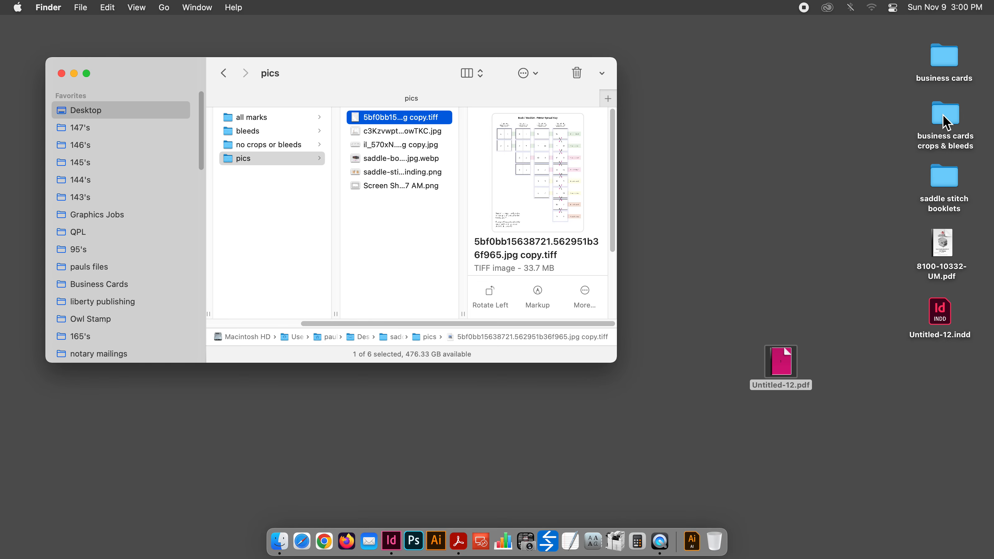
{"action": "double_click", "coordinate": [951, 178]}
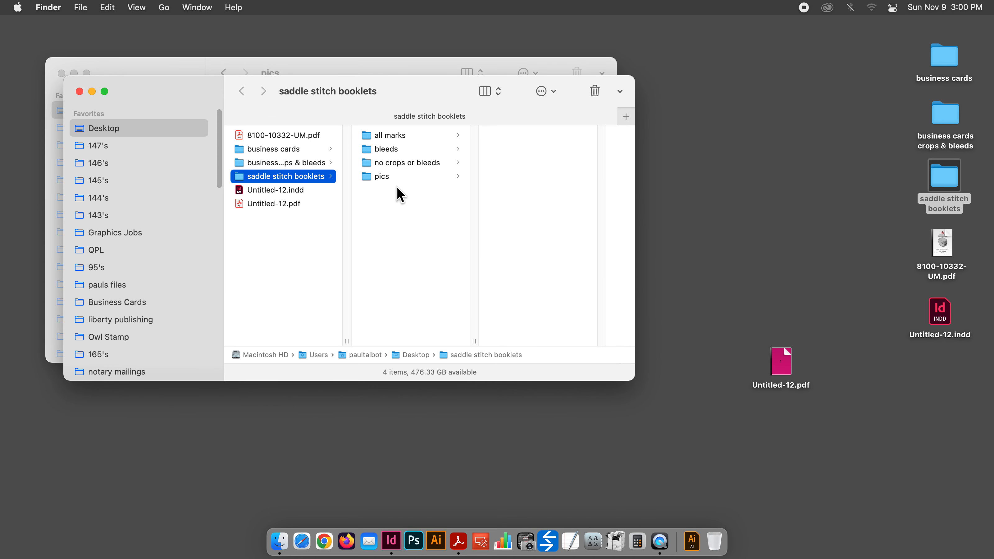
{"action": "left_click", "coordinate": [402, 149]}
{"action": "left_click", "coordinate": [530, 136]}
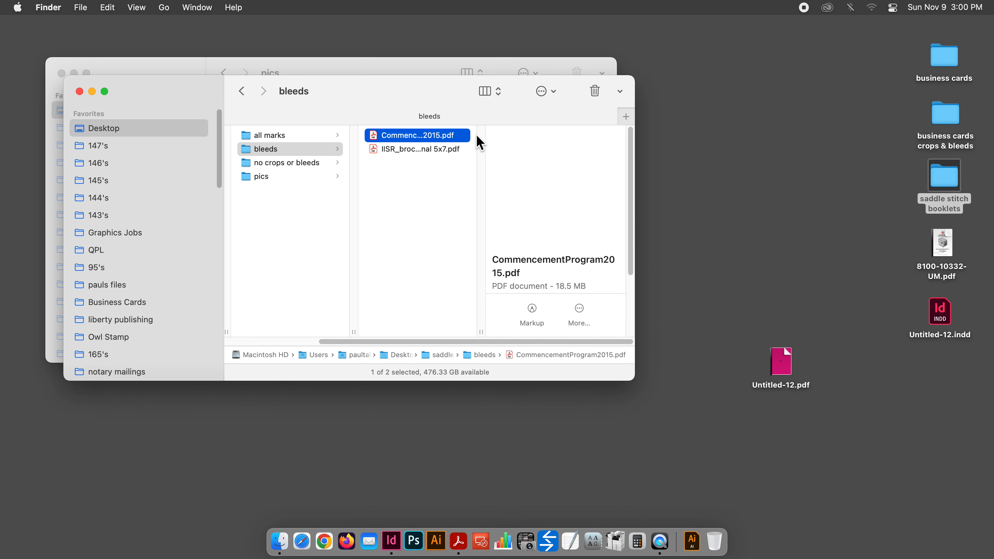
{"action": "double_click", "coordinate": [435, 135]}
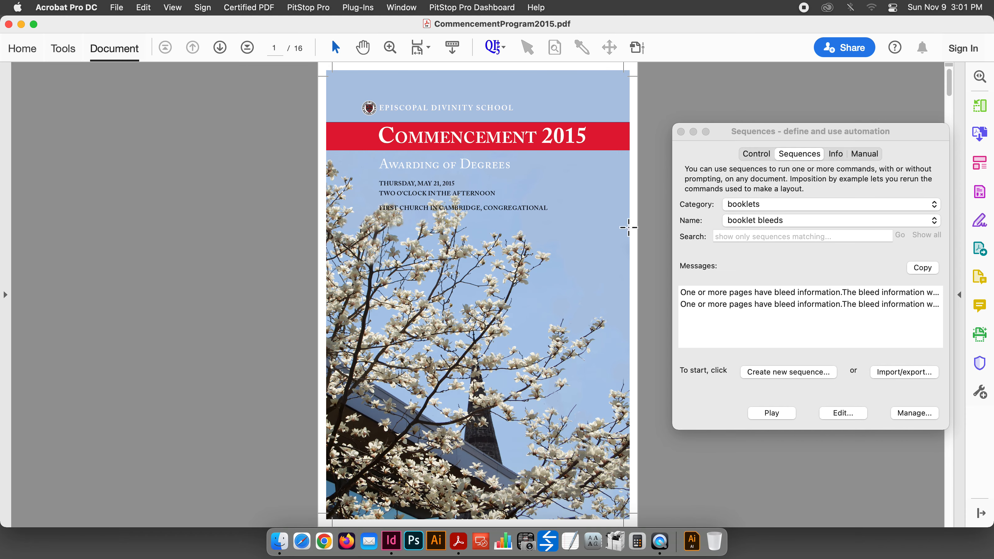
Step: Play the booklet bleeds sequence on the commencement program, check the sheet size and page through the imposed spreads to sheet 8
{"action": "left_click", "coordinate": [775, 414]}
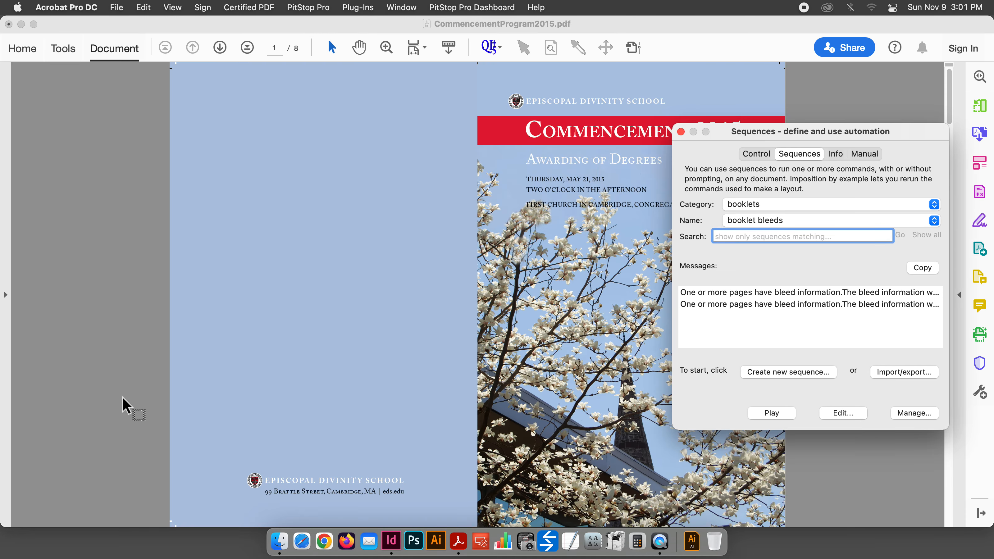
{"action": "mouse_move", "coordinate": [113, 515]}
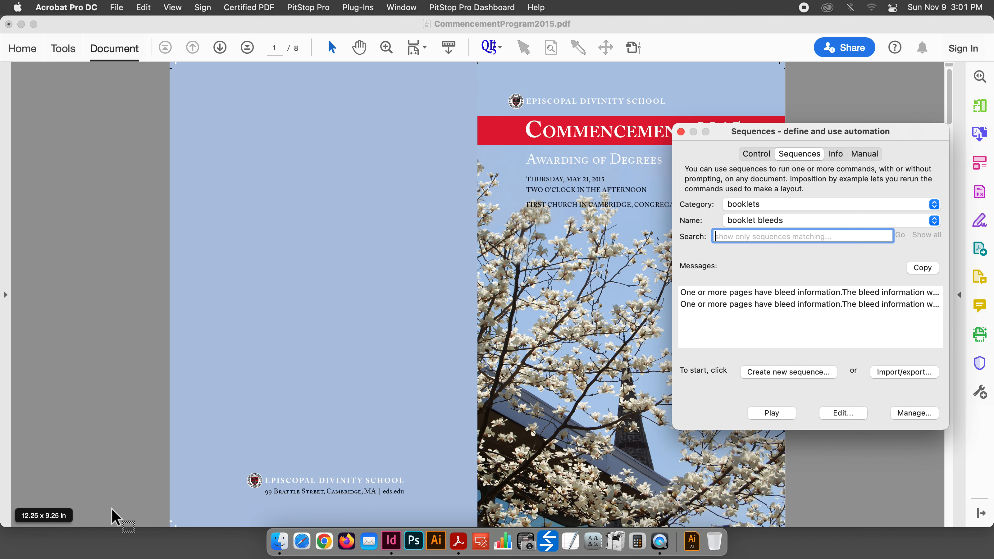
{"action": "left_click", "coordinate": [220, 48]}
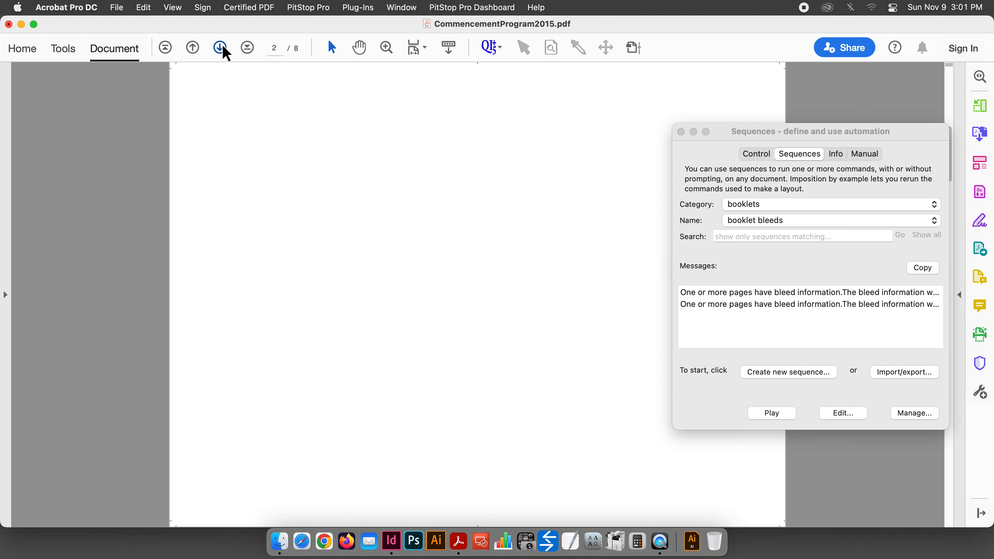
{"action": "left_click", "coordinate": [223, 46]}
{"action": "left_click", "coordinate": [223, 47]}
{"action": "left_click", "coordinate": [223, 47]}
{"action": "left_click", "coordinate": [222, 47]}
{"action": "left_click", "coordinate": [223, 47]}
{"action": "left_click", "coordinate": [223, 47]}
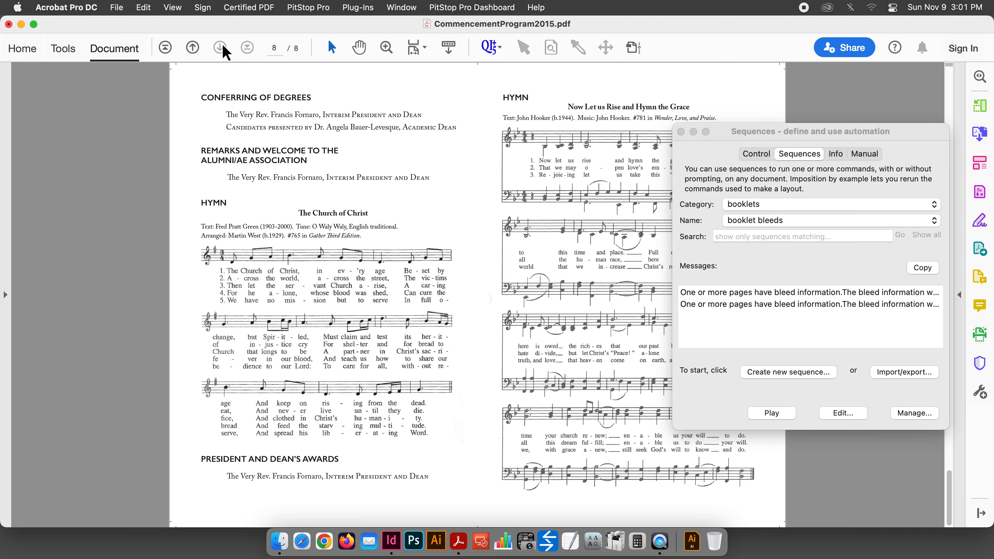
Step: Close the imposed commencement program without saving and open IISR_brochure_final 5x7.pdf from the bleeds folder
{"action": "left_click", "coordinate": [9, 25]}
{"action": "left_click", "coordinate": [493, 261]}
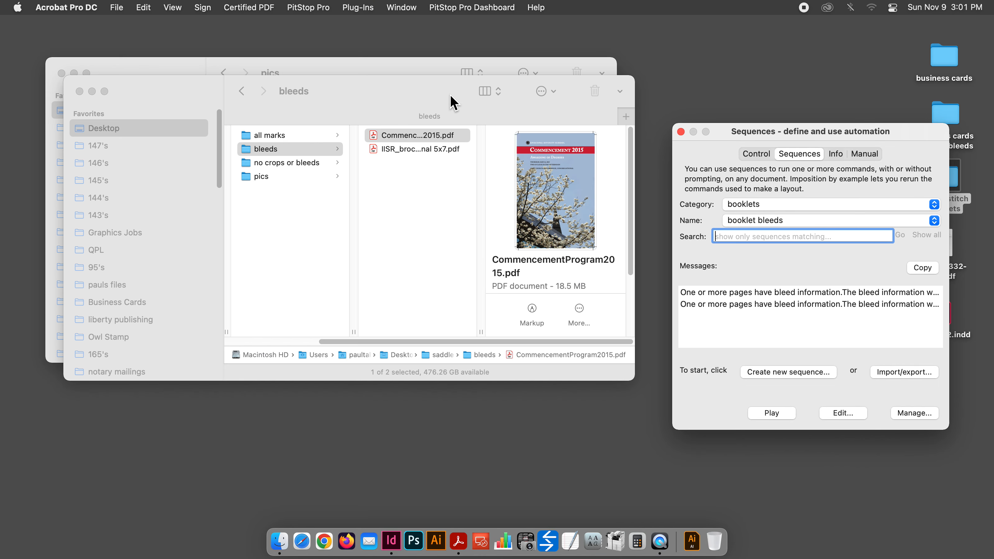
{"action": "left_click", "coordinate": [383, 145]}
{"action": "left_click", "coordinate": [384, 146]}
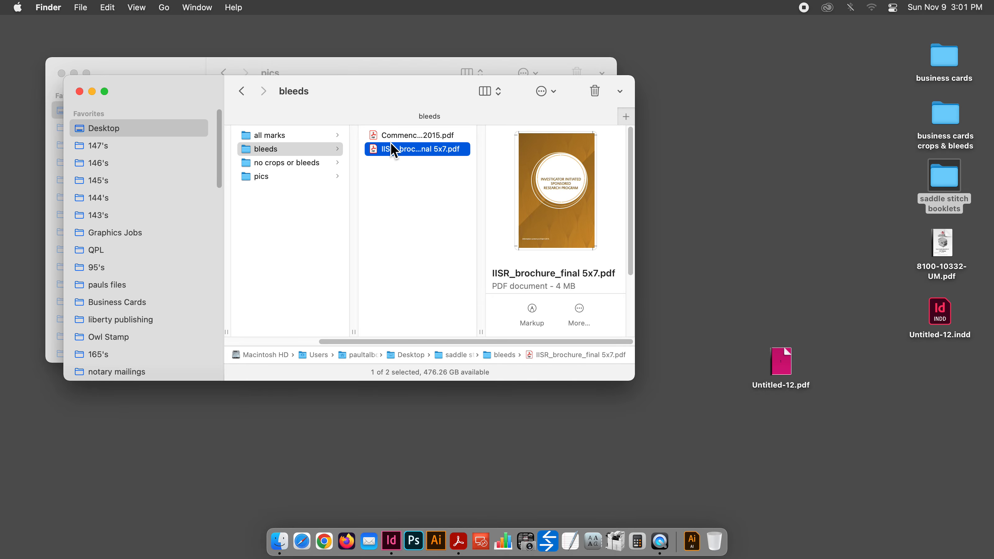
{"action": "double_click", "coordinate": [391, 144]}
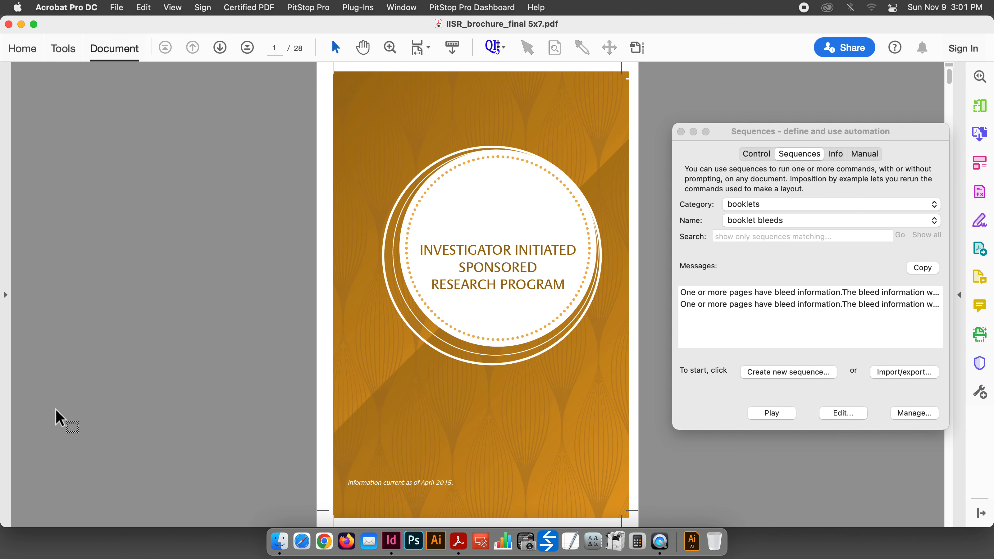
Step: Play the booklet bleeds sequence on the brochure and page forward through the imposed spreads to sheet 14
{"action": "left_click", "coordinate": [773, 412]}
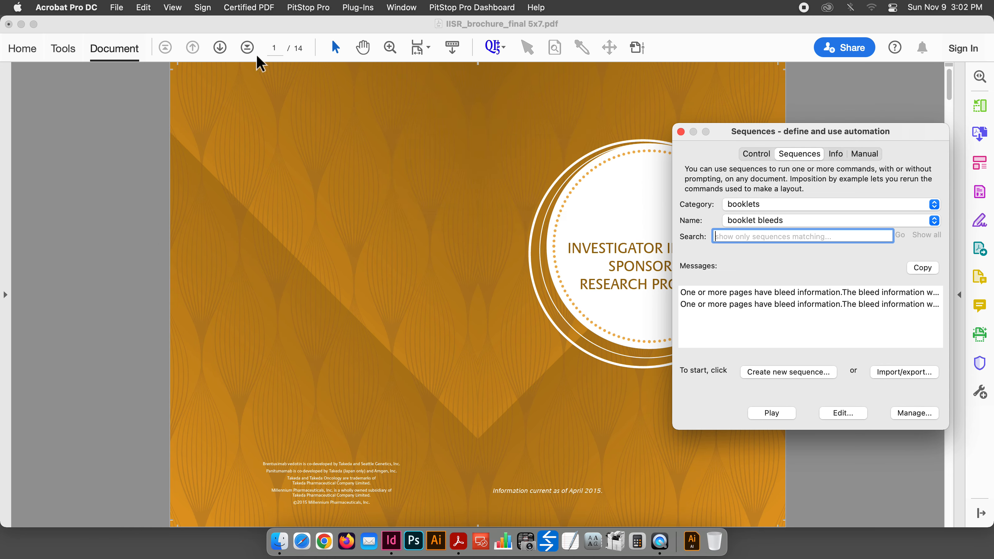
{"action": "double_click", "coordinate": [221, 47]}
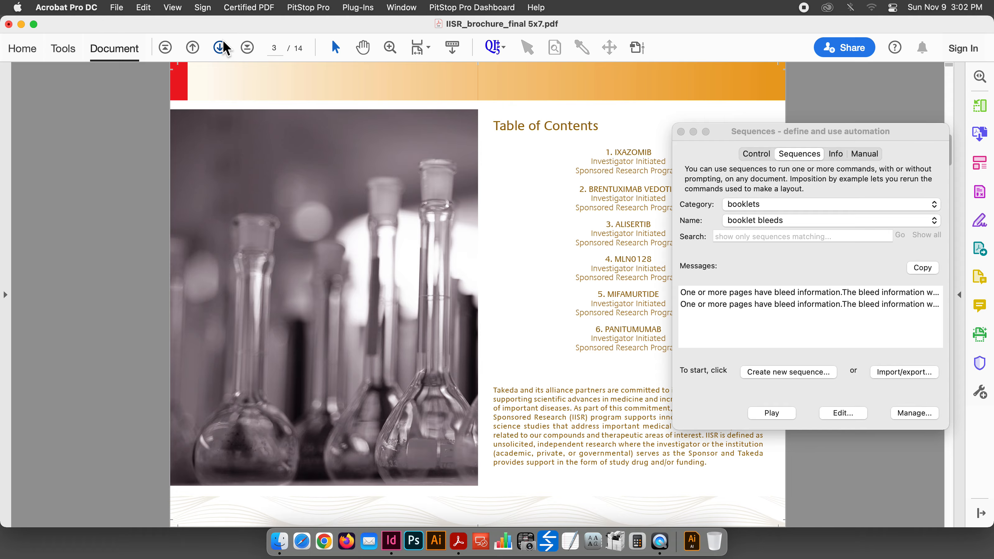
{"action": "left_click", "coordinate": [220, 47]}
{"action": "left_click", "coordinate": [220, 47]}
{"action": "left_click", "coordinate": [221, 47]}
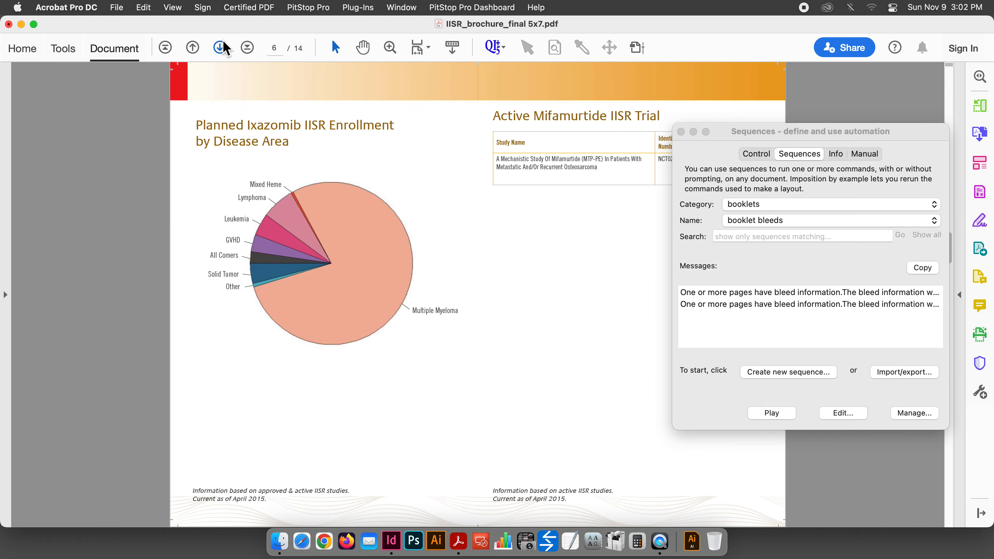
{"action": "left_click", "coordinate": [224, 44]}
{"action": "left_click", "coordinate": [224, 44]}
{"action": "left_click", "coordinate": [224, 44]}
{"action": "left_click", "coordinate": [223, 44]}
{"action": "left_click", "coordinate": [224, 44]}
{"action": "left_click", "coordinate": [224, 44]}
{"action": "left_click", "coordinate": [224, 45]}
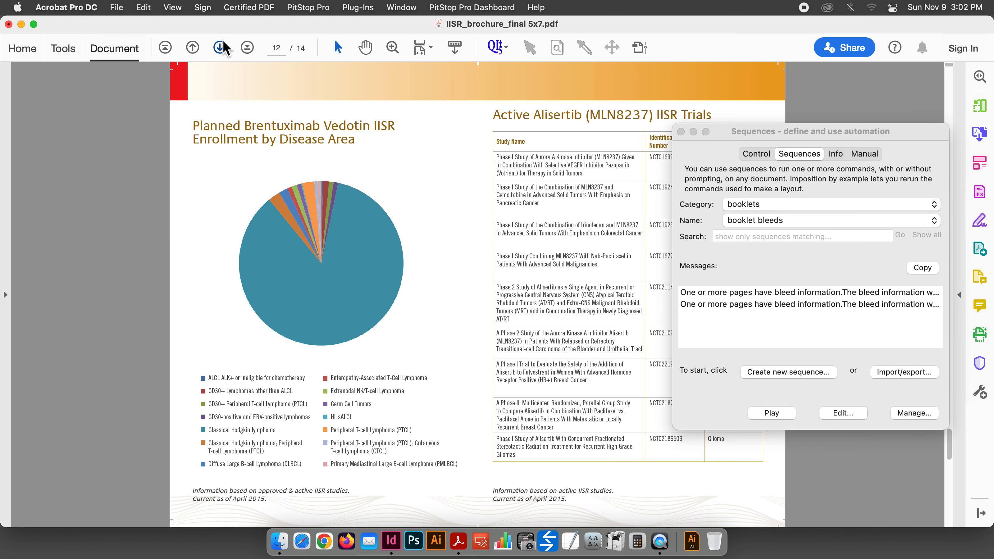
{"action": "left_click", "coordinate": [224, 44]}
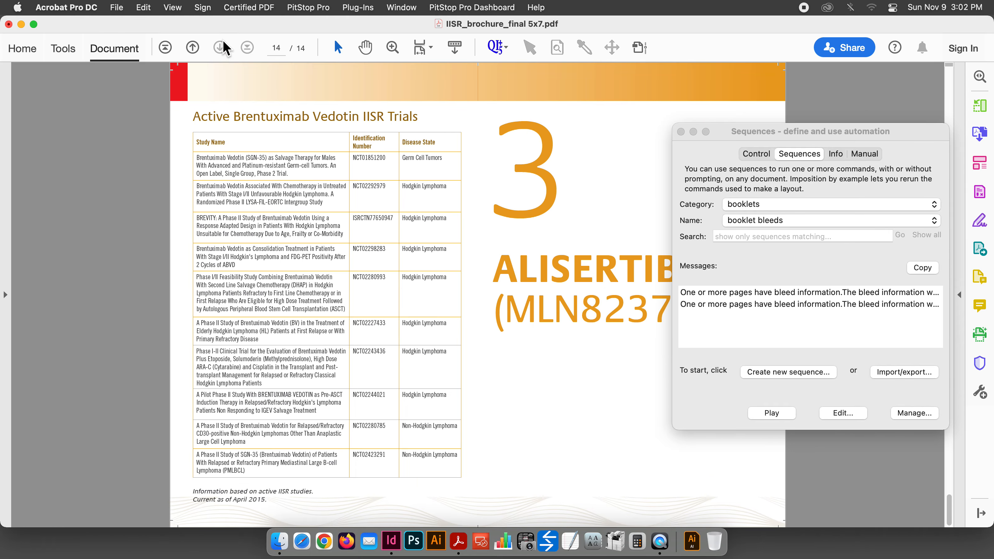
Step: Page back through the imposed brochure to the cover spread, examining how the bleeds and inner edges meet
{"action": "left_click", "coordinate": [193, 47]}
{"action": "left_click", "coordinate": [193, 46]}
{"action": "left_click", "coordinate": [194, 47]}
{"action": "left_click", "coordinate": [194, 47]}
{"action": "left_click", "coordinate": [193, 47]}
{"action": "left_click", "coordinate": [193, 46]}
{"action": "left_click", "coordinate": [194, 46]}
{"action": "left_click", "coordinate": [193, 46]}
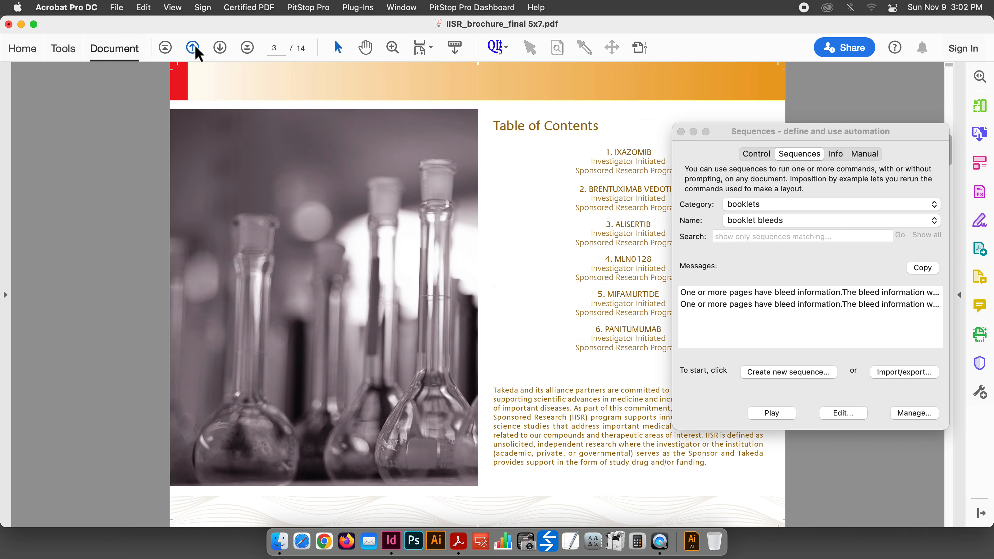
{"action": "left_click", "coordinate": [193, 46]}
{"action": "left_click", "coordinate": [194, 47]}
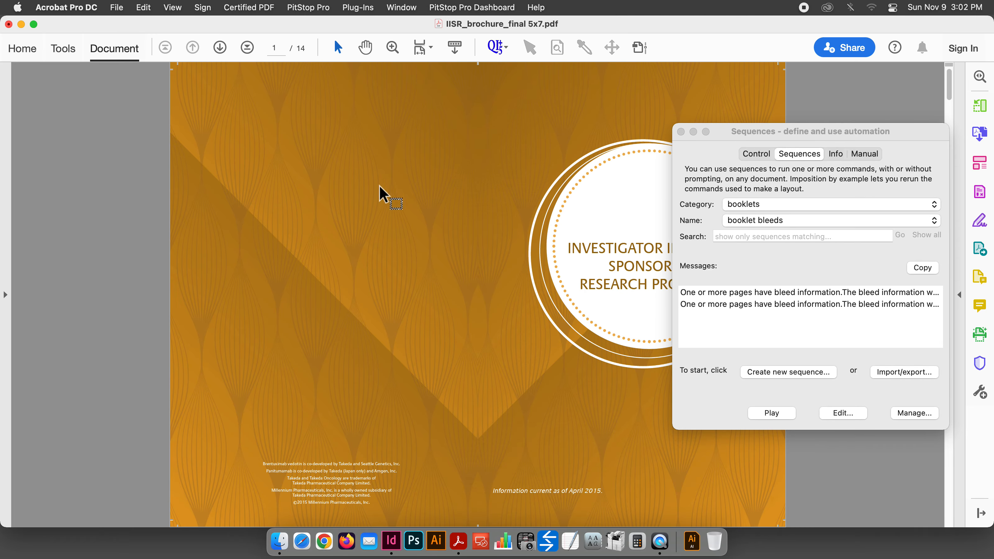
Step: Close the imposed brochure without saving, and open Untitled-12.pdf from the desktop to view its first page before closing it
{"action": "left_click", "coordinate": [8, 24]}
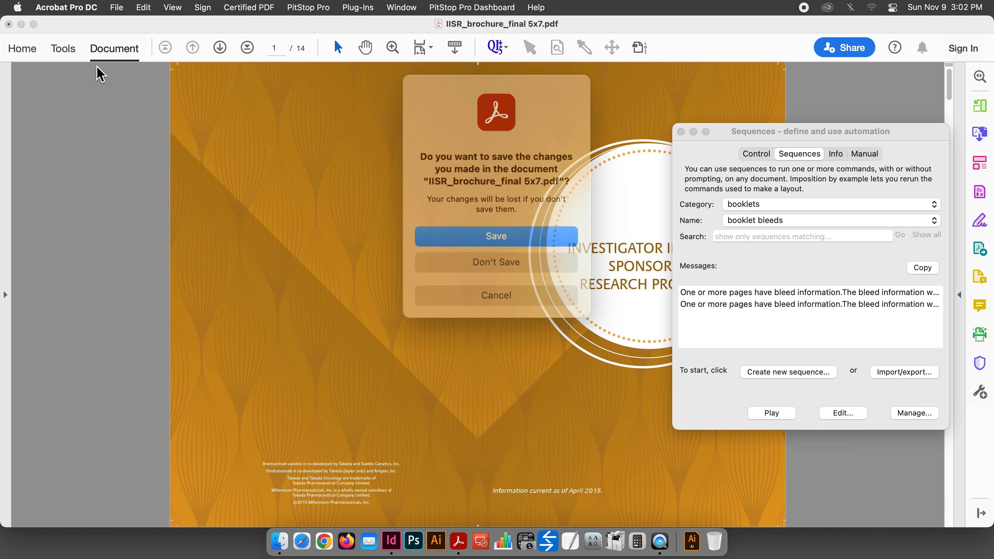
{"action": "left_click", "coordinate": [494, 254]}
{"action": "left_click", "coordinate": [829, 501]}
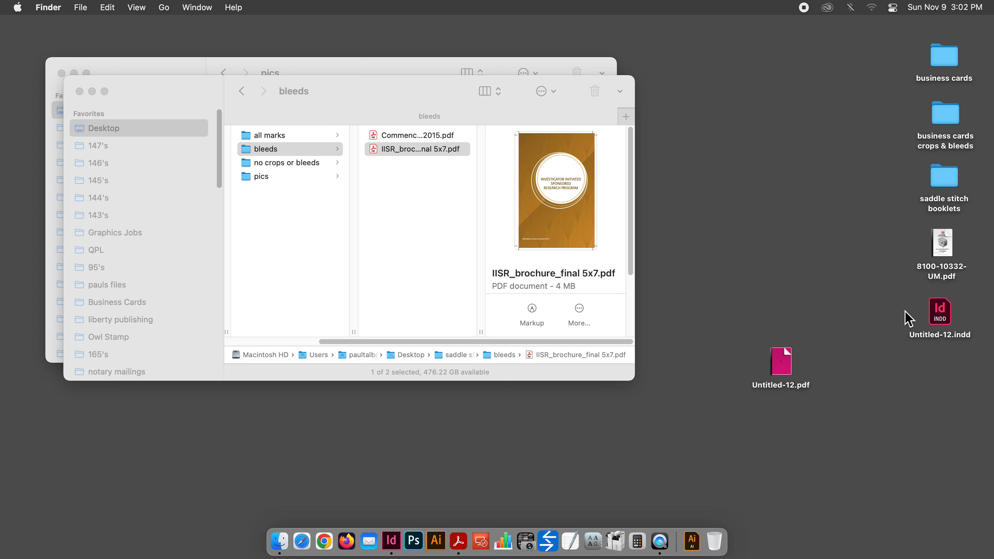
{"action": "double_click", "coordinate": [782, 360]}
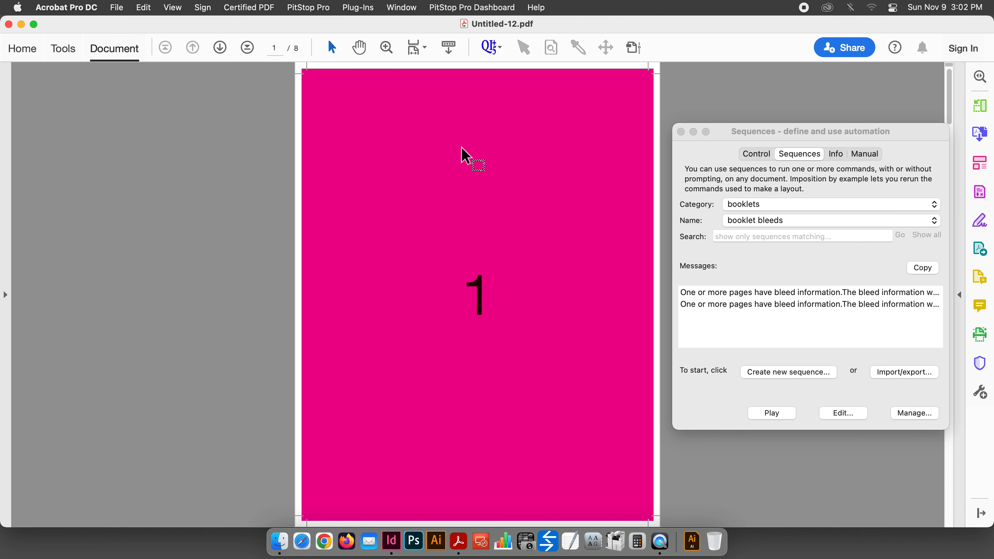
{"action": "left_click", "coordinate": [8, 24]}
{"action": "left_click", "coordinate": [527, 403]}
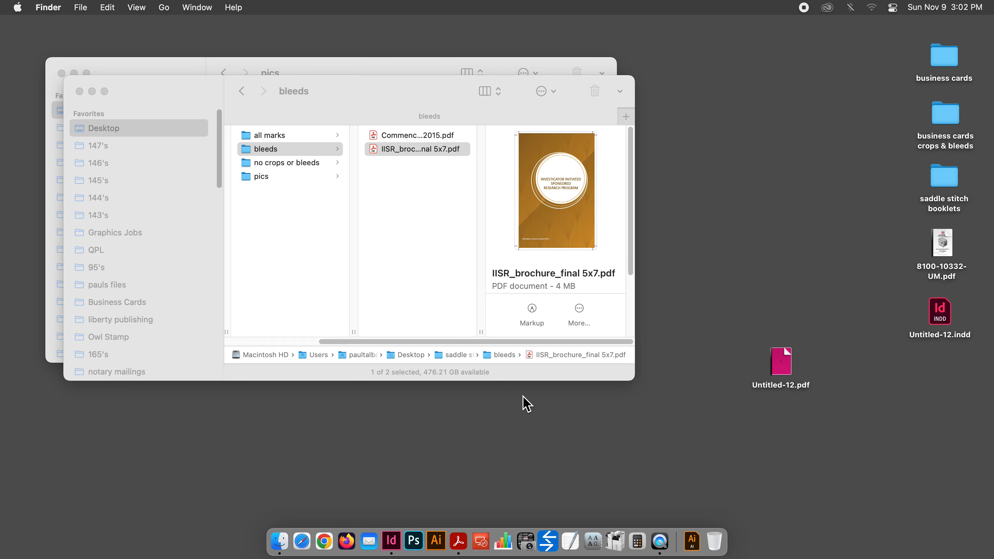
Step: Open Untitled-12.indd in InDesign and start an Adobe PDF (Print) export to the desktop, replacing the existing Untitled-12.pdf
{"action": "double_click", "coordinate": [939, 312]}
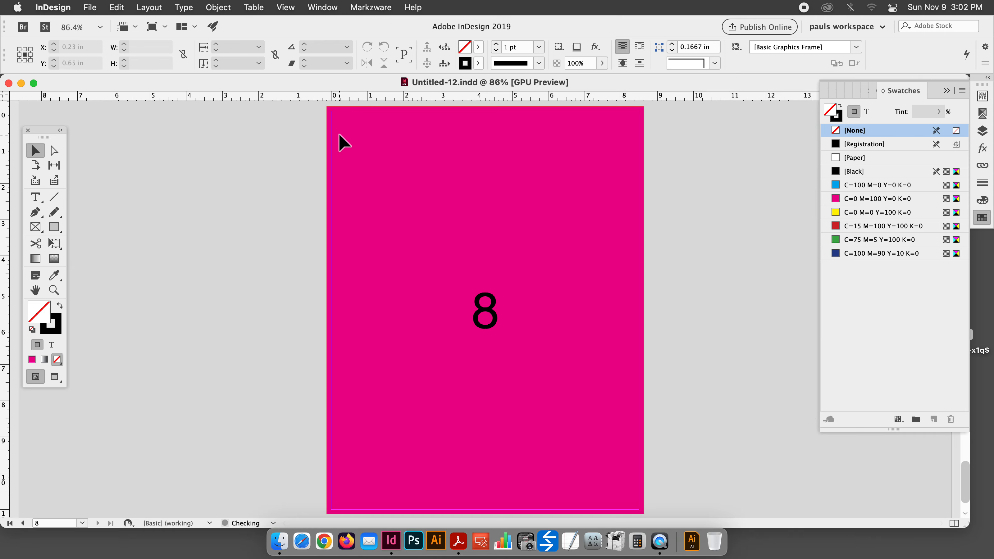
{"action": "left_click", "coordinate": [83, 4]}
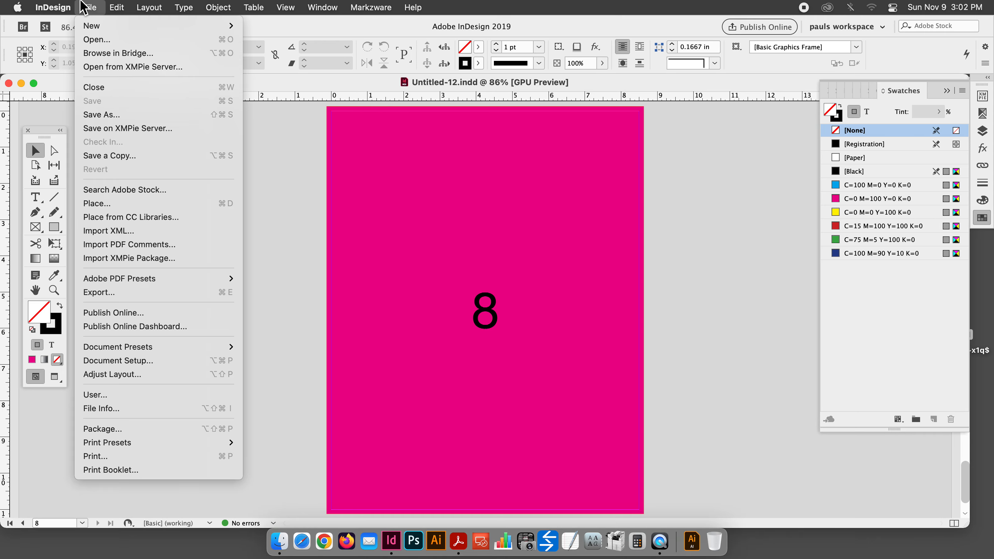
{"action": "left_click", "coordinate": [129, 295]}
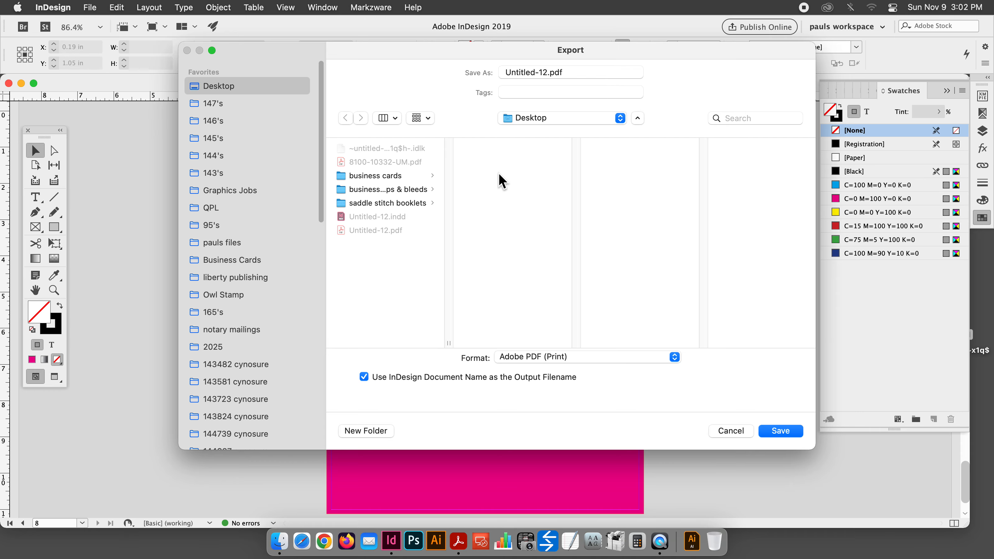
{"action": "left_click", "coordinate": [781, 433]}
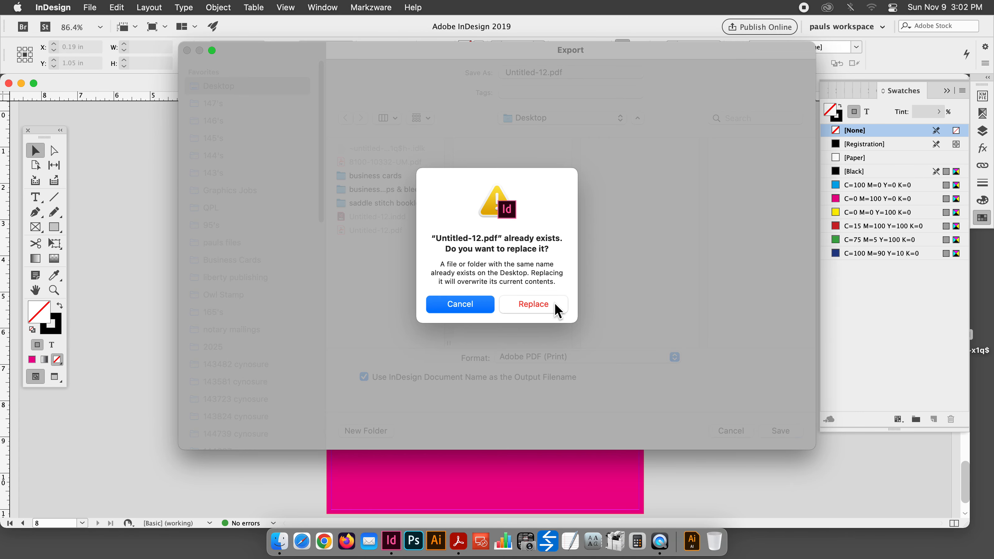
{"action": "left_click", "coordinate": [540, 305]}
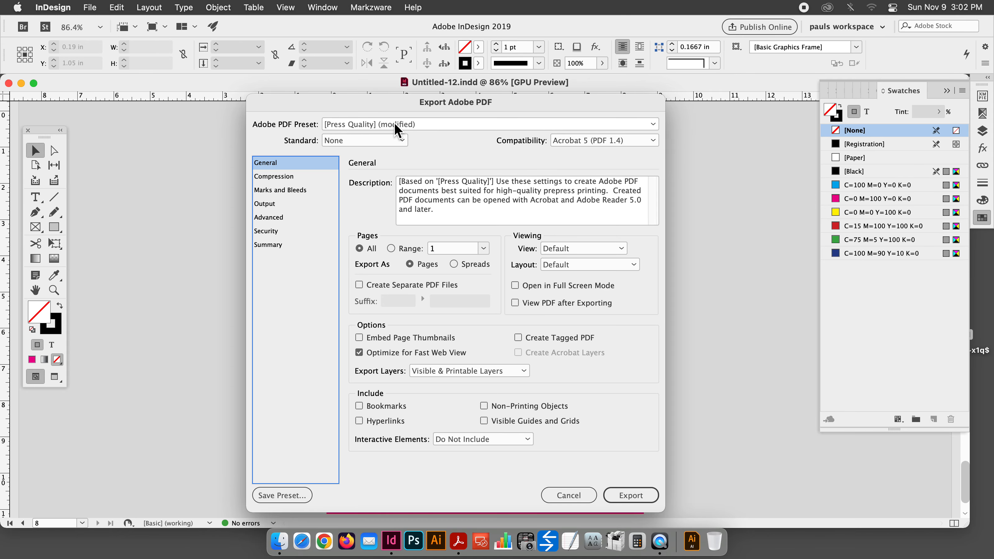
Step: Turn on all printer's marks for the export, keep the 0.125 in bleeds, and export the PDF
{"action": "left_click", "coordinate": [299, 191]}
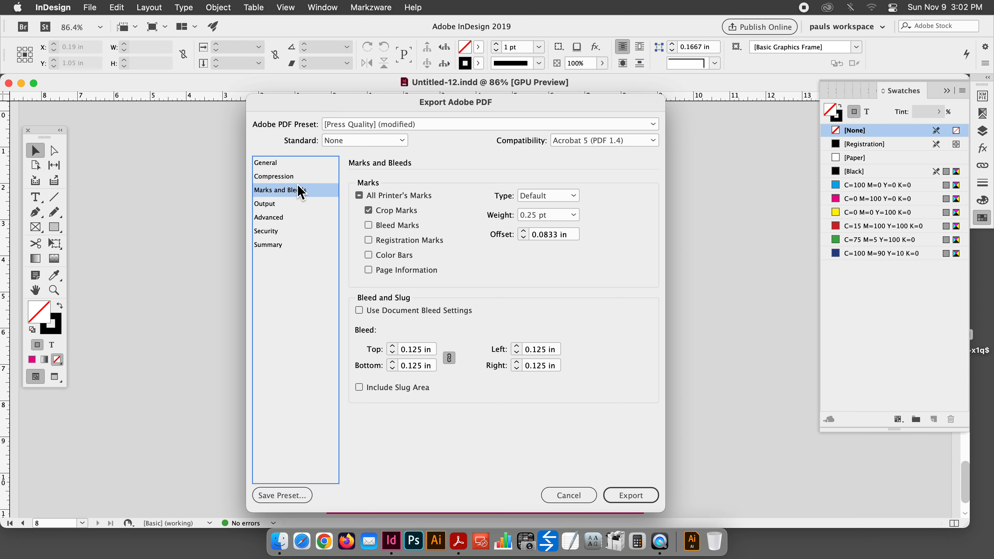
{"action": "left_click", "coordinate": [359, 196]}
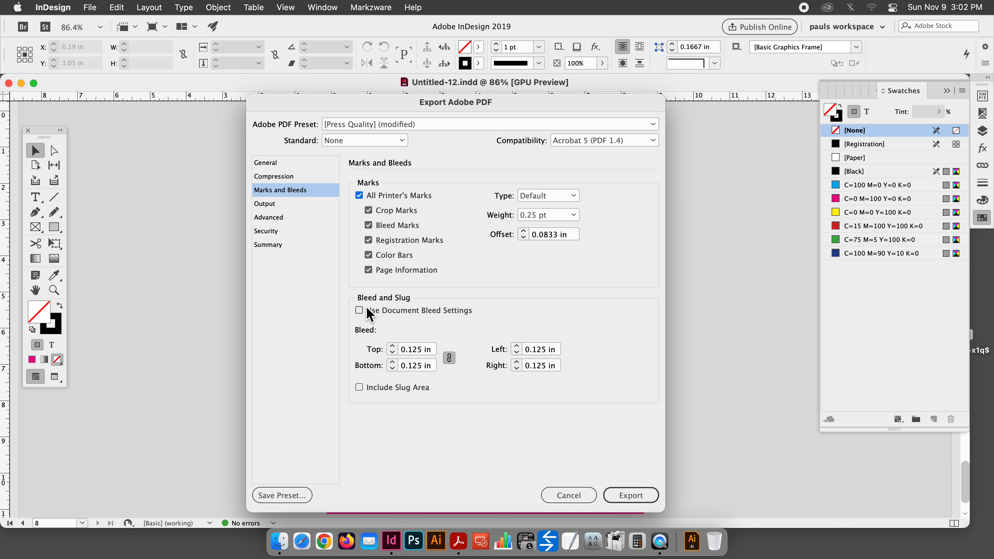
{"action": "left_click", "coordinate": [616, 496]}
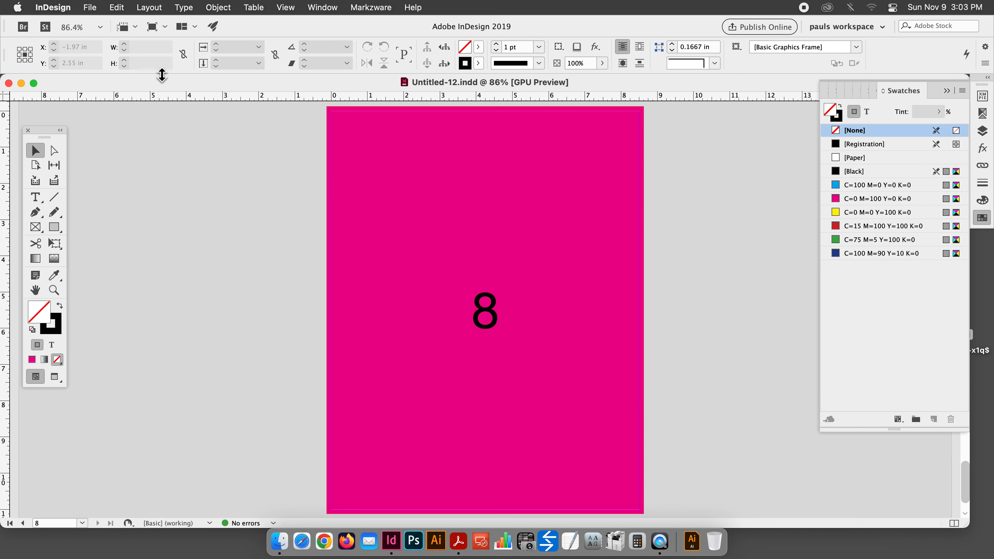
Step: Close the InDesign document and open the re-exported Untitled-12.pdf from the desktop in Acrobat
{"action": "left_click", "coordinate": [9, 83]}
{"action": "left_click", "coordinate": [739, 432]}
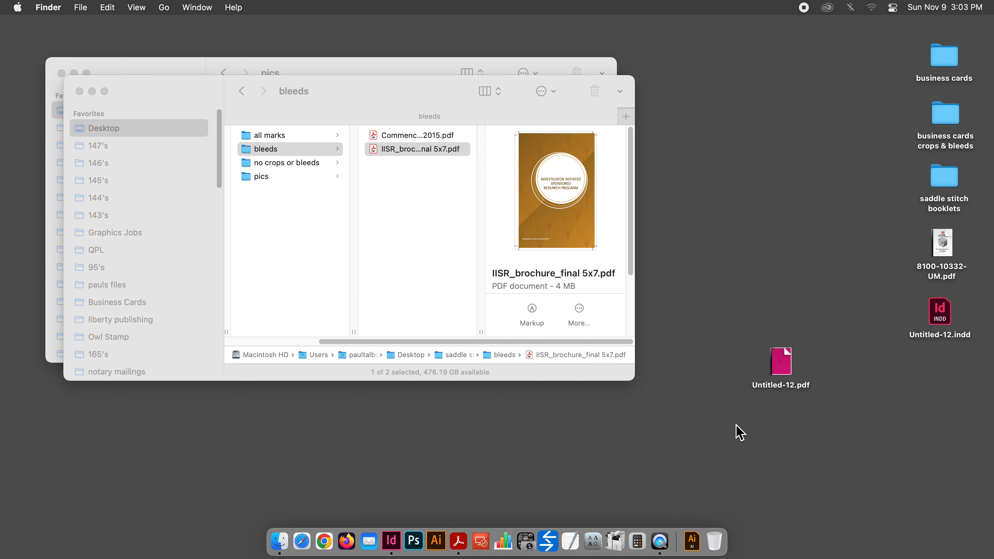
{"action": "double_click", "coordinate": [782, 361]}
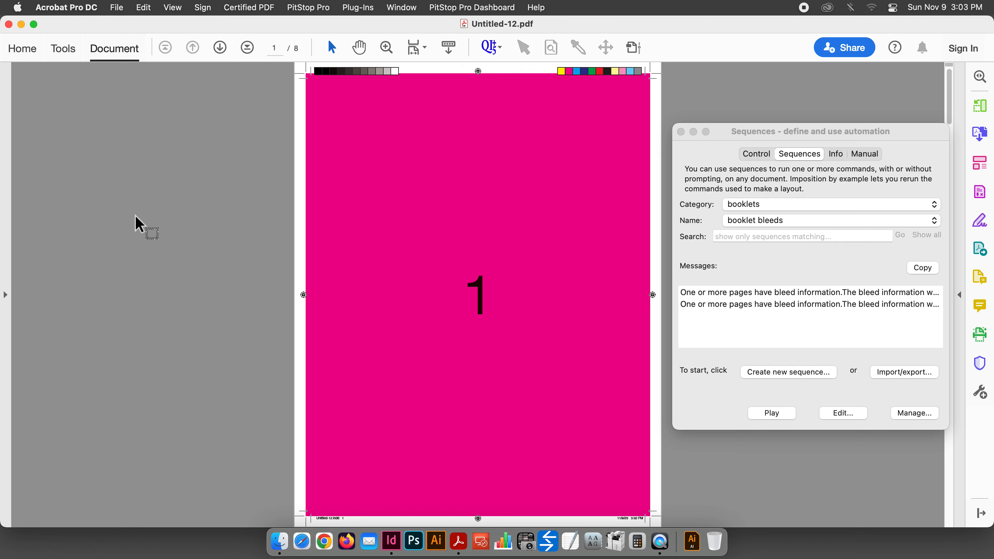
Step: Check the page size of the PDF with all printer's marks and play the booklet bleeds sequence on it
{"action": "mouse_move", "coordinate": [78, 494]}
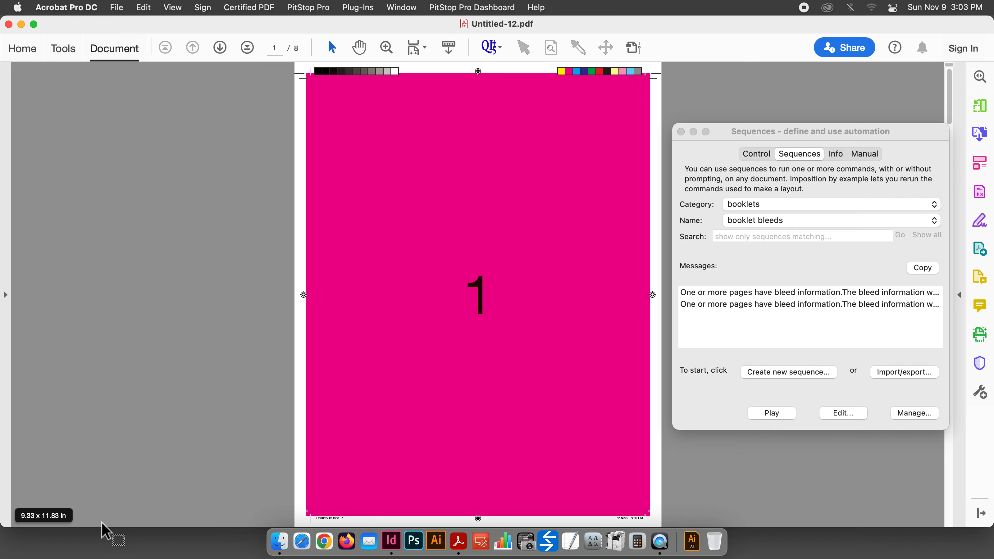
{"action": "left_click", "coordinate": [761, 415]}
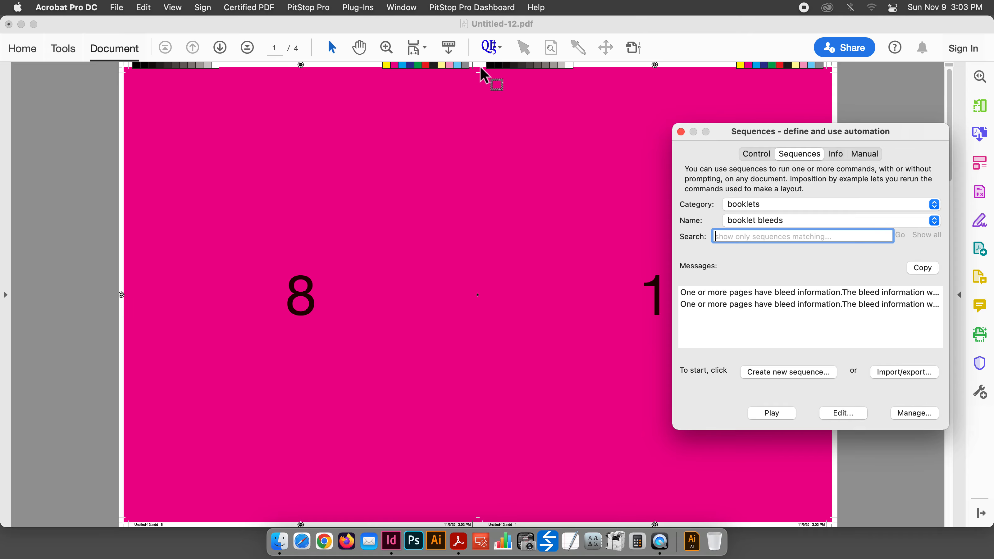
Step: Page through the imposed booklet to its last spread to inspect the bleeds and marks, and close it without saving
{"action": "left_click", "coordinate": [221, 48]}
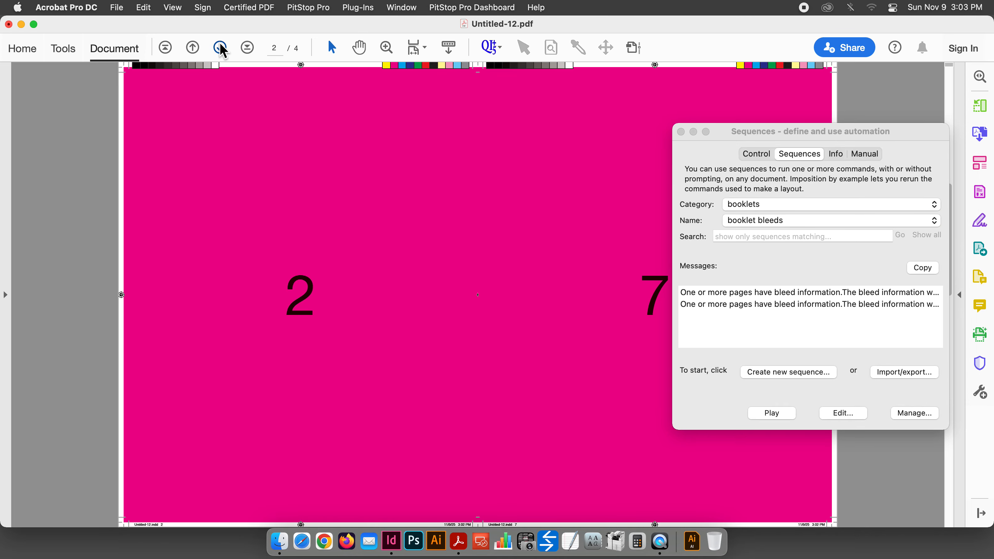
{"action": "left_click", "coordinate": [221, 48]}
{"action": "left_click", "coordinate": [222, 48]}
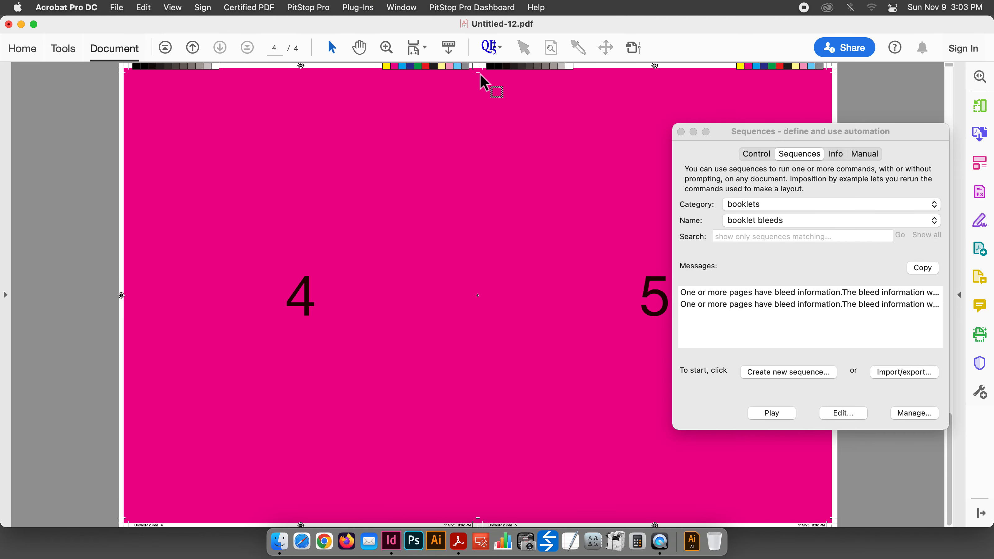
{"action": "left_click", "coordinate": [8, 24]}
{"action": "left_click", "coordinate": [497, 255]}
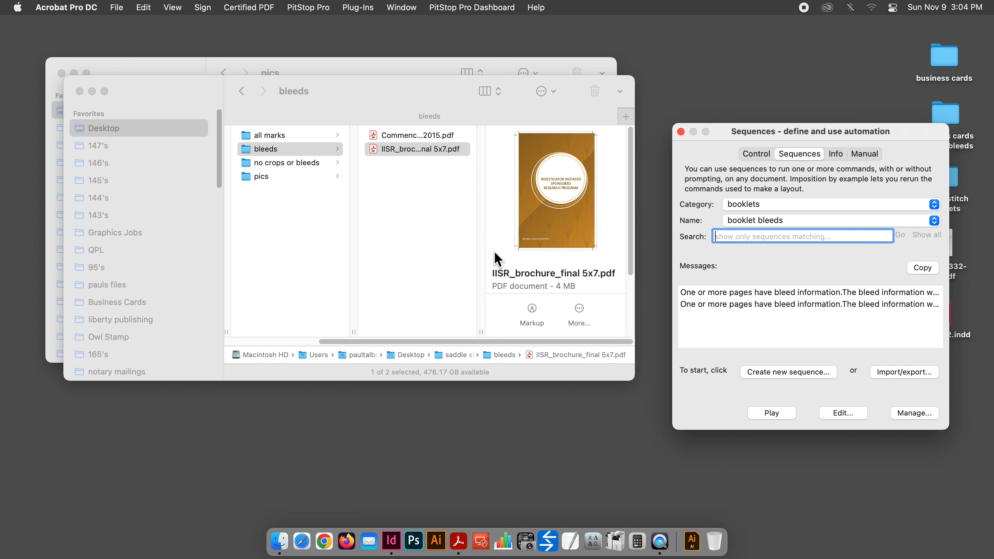
Step: Reopen the original Untitled-12.pdf from the desktop and move the Sequences window clear of the page to examine its printer's marks
{"action": "left_click_drag", "start_coordinate": [810, 130], "coordinate": [650, 35]}
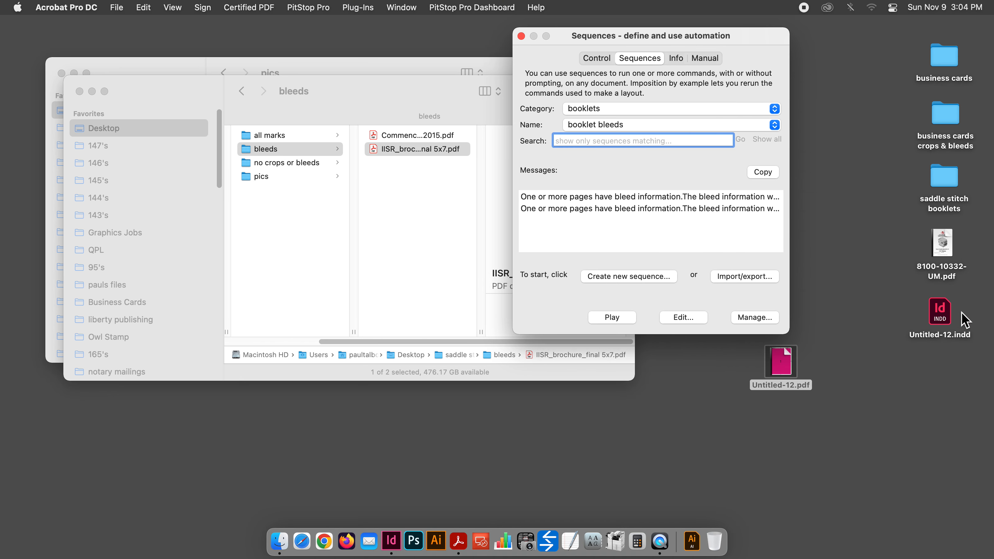
{"action": "double_click", "coordinate": [784, 357]}
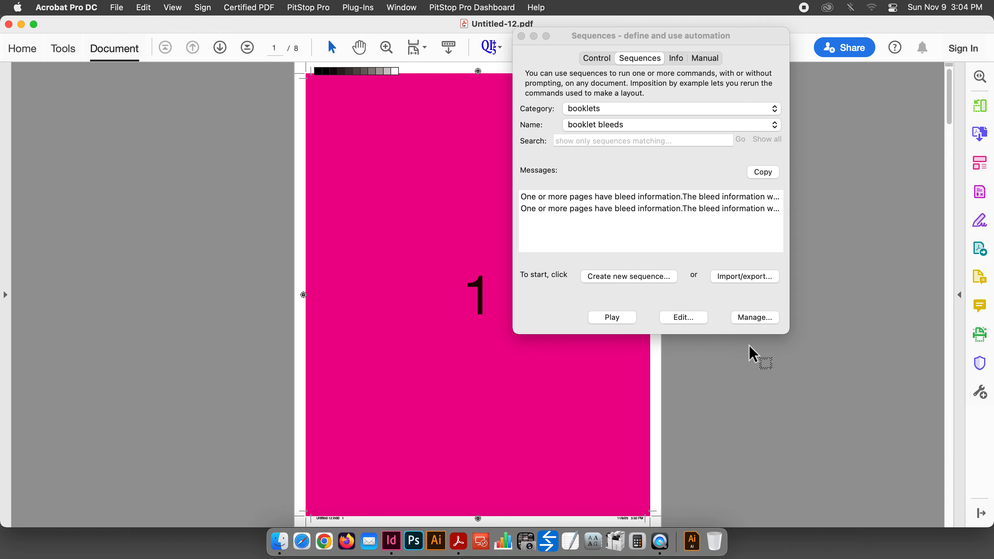
{"action": "left_click_drag", "start_coordinate": [585, 40], "coordinate": [793, 82]}
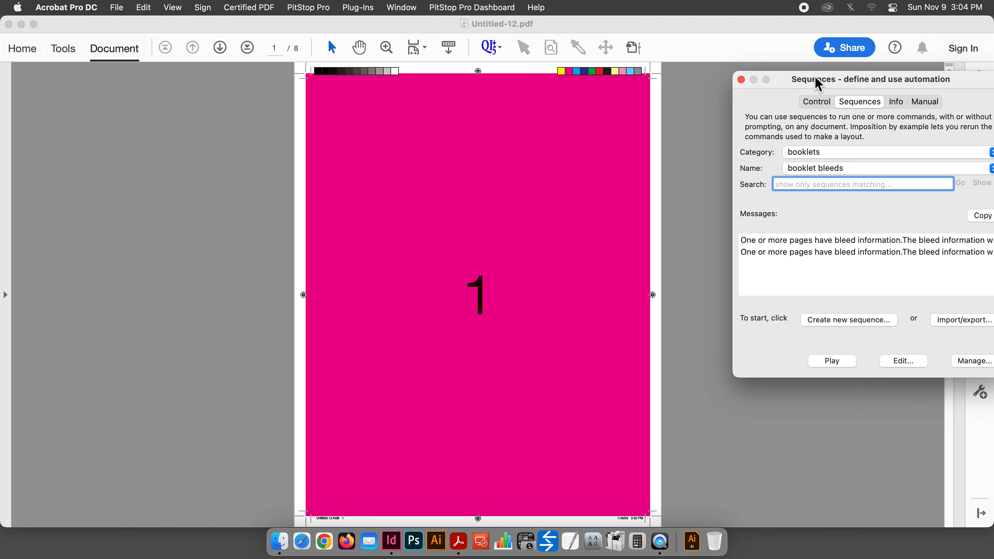
{"action": "left_click_drag", "start_coordinate": [817, 83], "coordinate": [726, 79]}
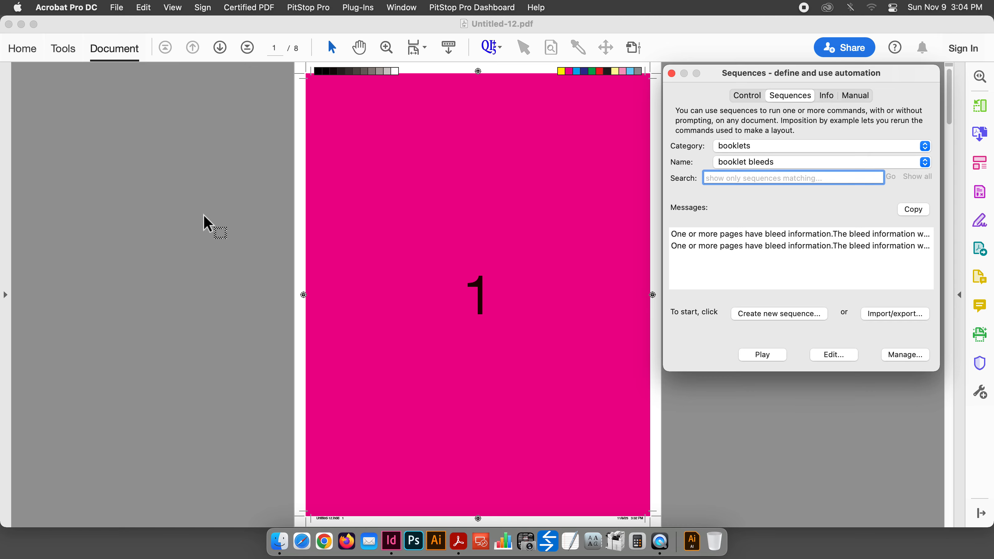
Step: Close Untitled-12.pdf and switch to the bleeds folder window in Finder
{"action": "left_click", "coordinate": [524, 50]}
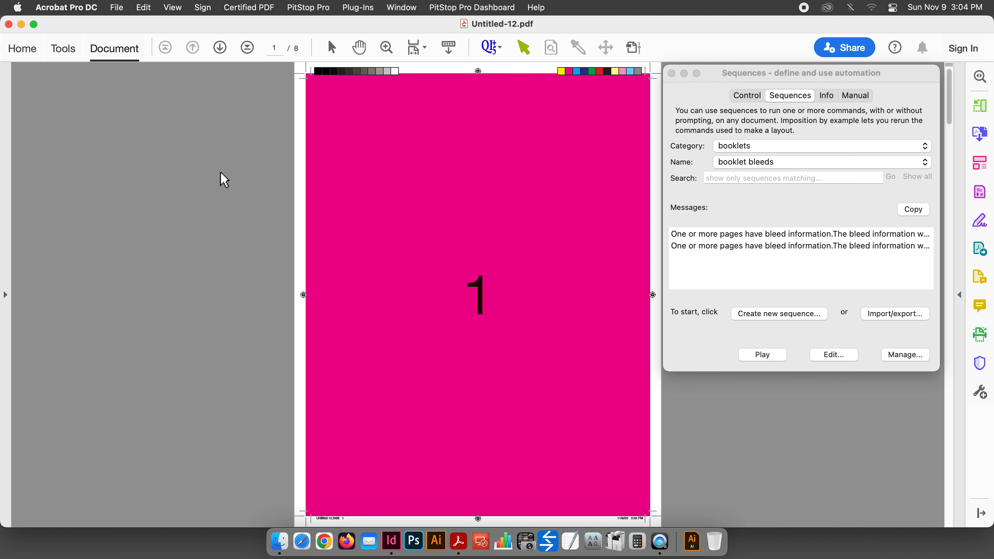
{"action": "left_click", "coordinate": [9, 24]}
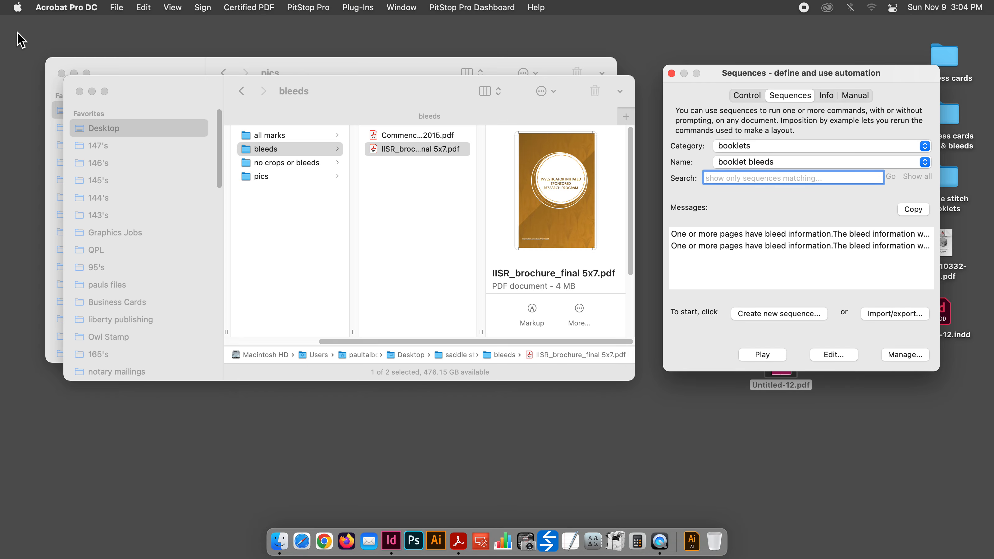
{"action": "left_click", "coordinate": [447, 239]}
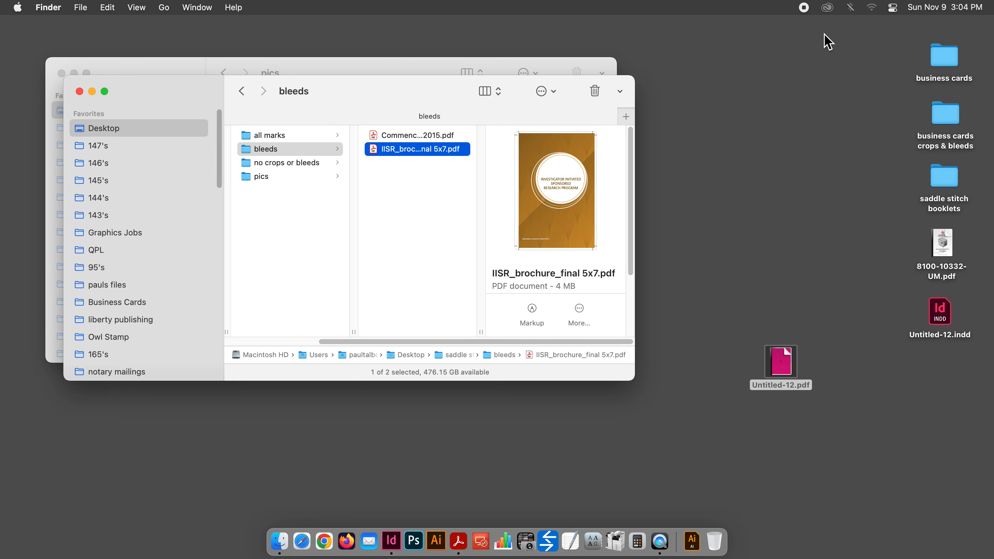